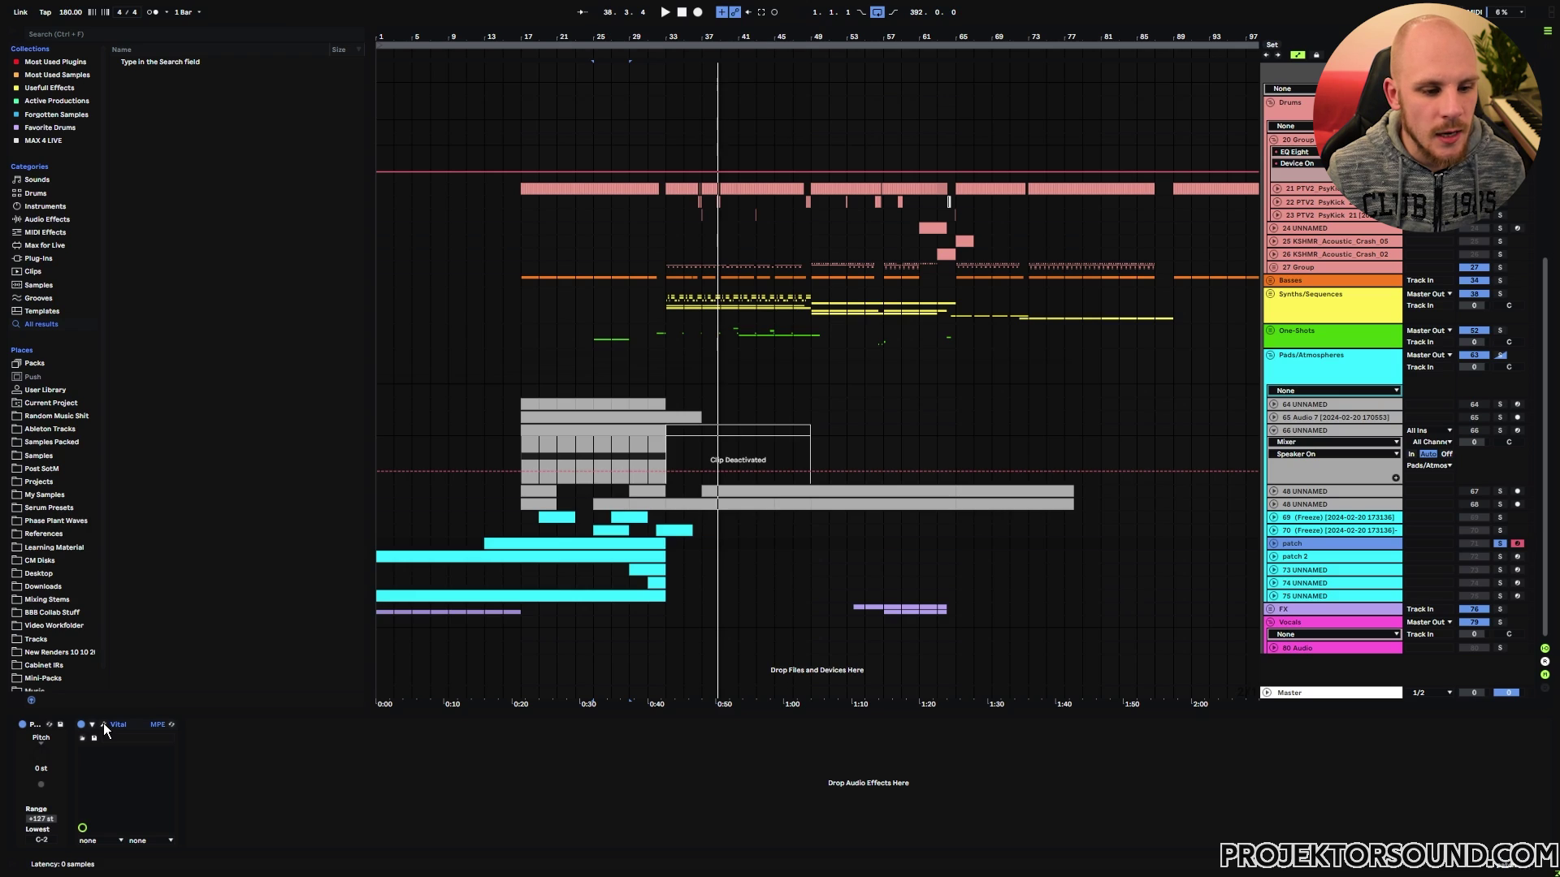
# Step: Open the Vital synth on the patch track and examine the Rand 1 modulation of oscillator 1's spectral morph
pyautogui.click(104, 723)
pyautogui.moveTo(418, 72); pyautogui.dragTo(742, 96)
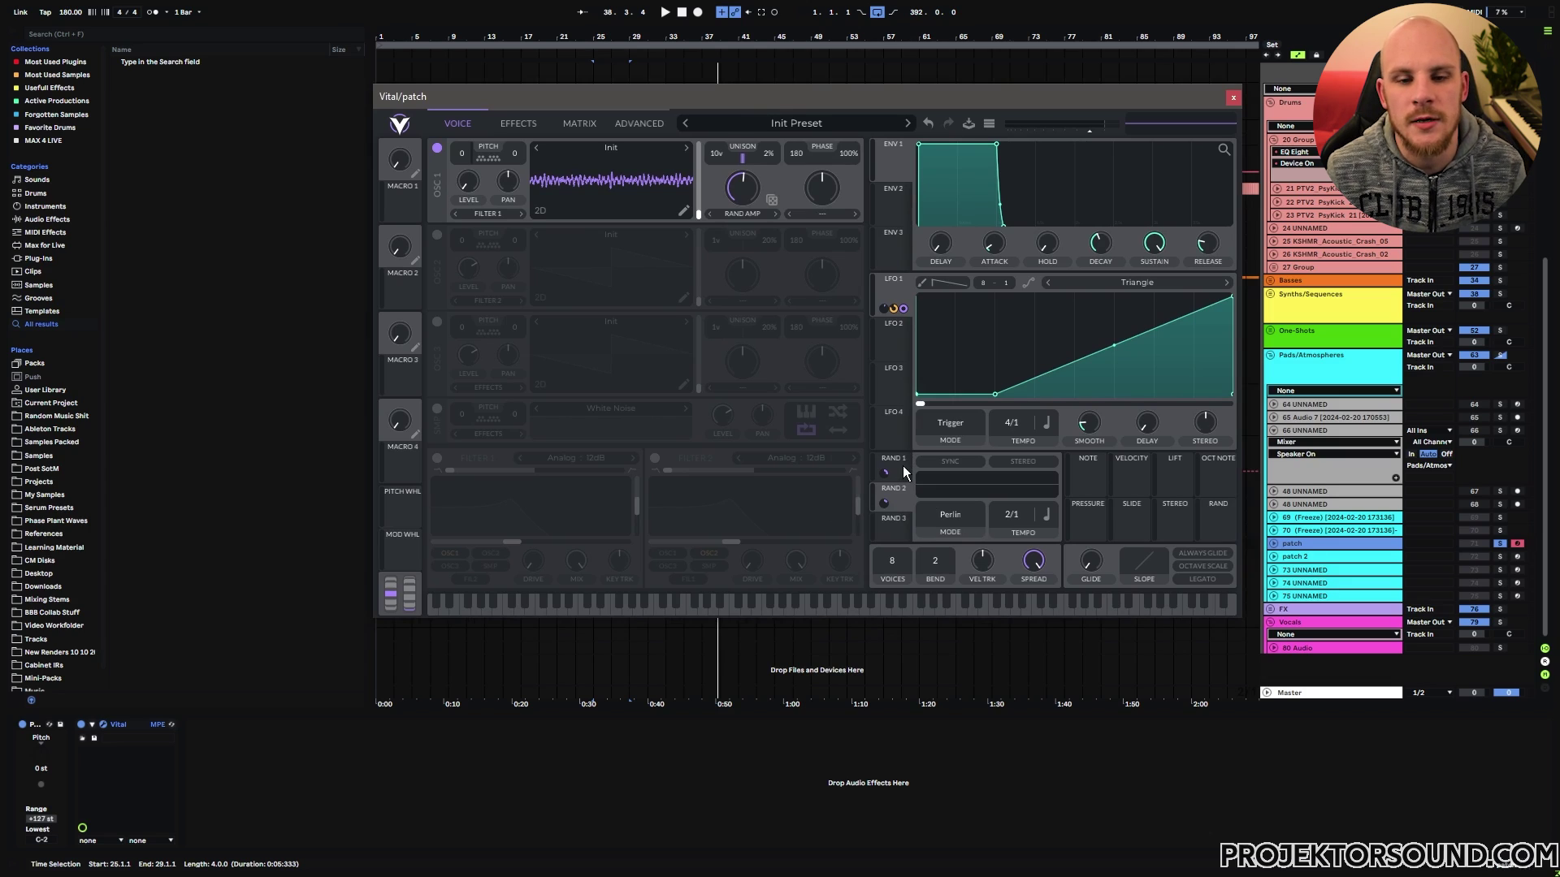
pyautogui.moveTo(886, 472); pyautogui.dragTo(760, 220)
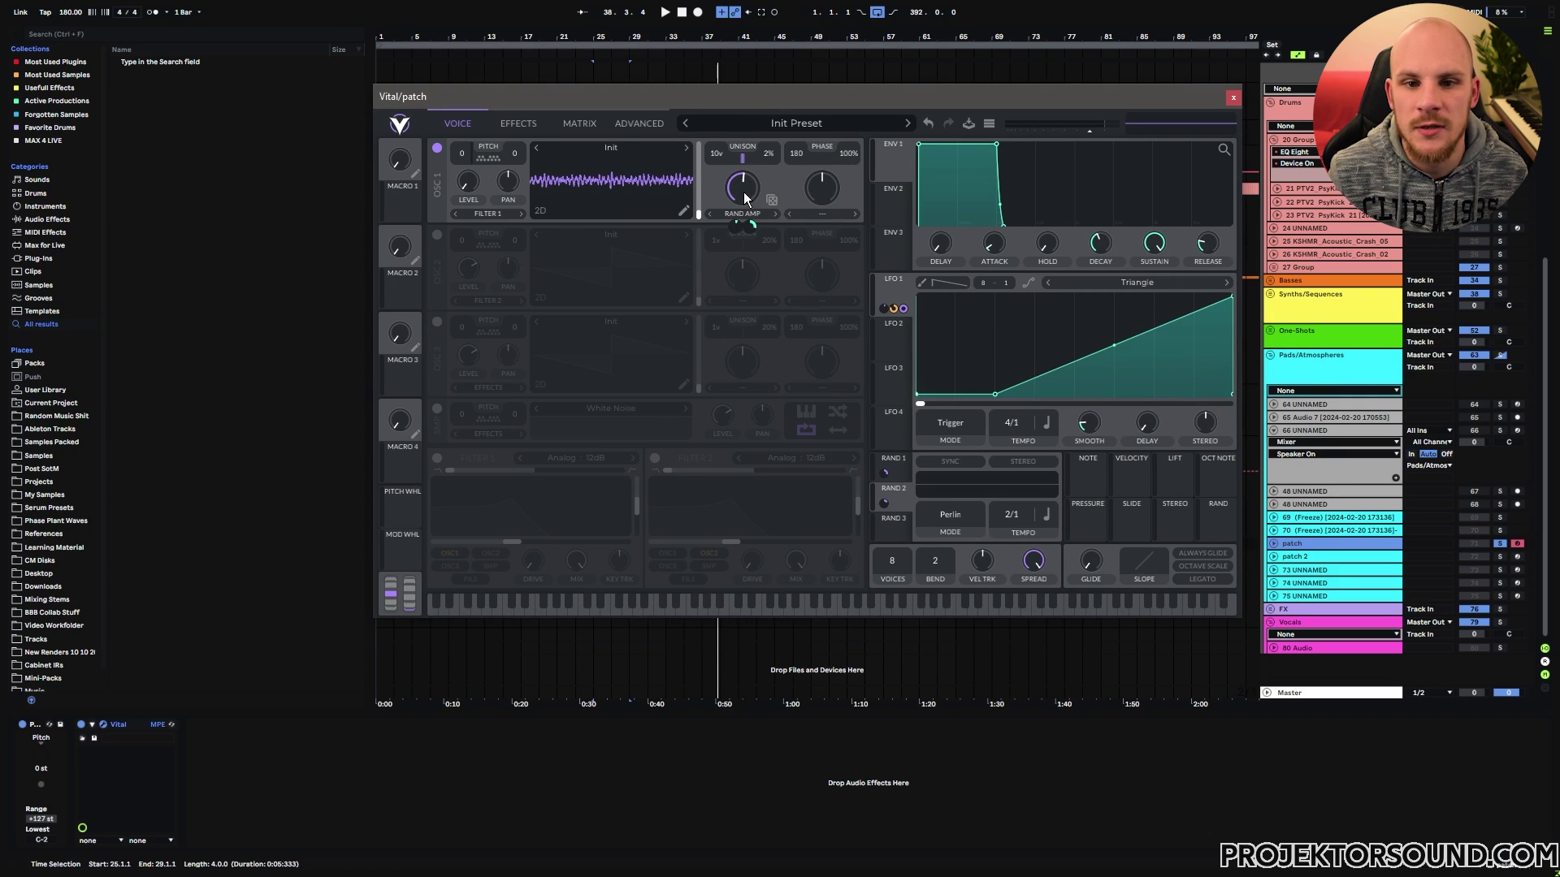
# Step: Enable oscillator 2 and match its spectral morph to oscillator 1's value of 51.7465
pyautogui.click(437, 235)
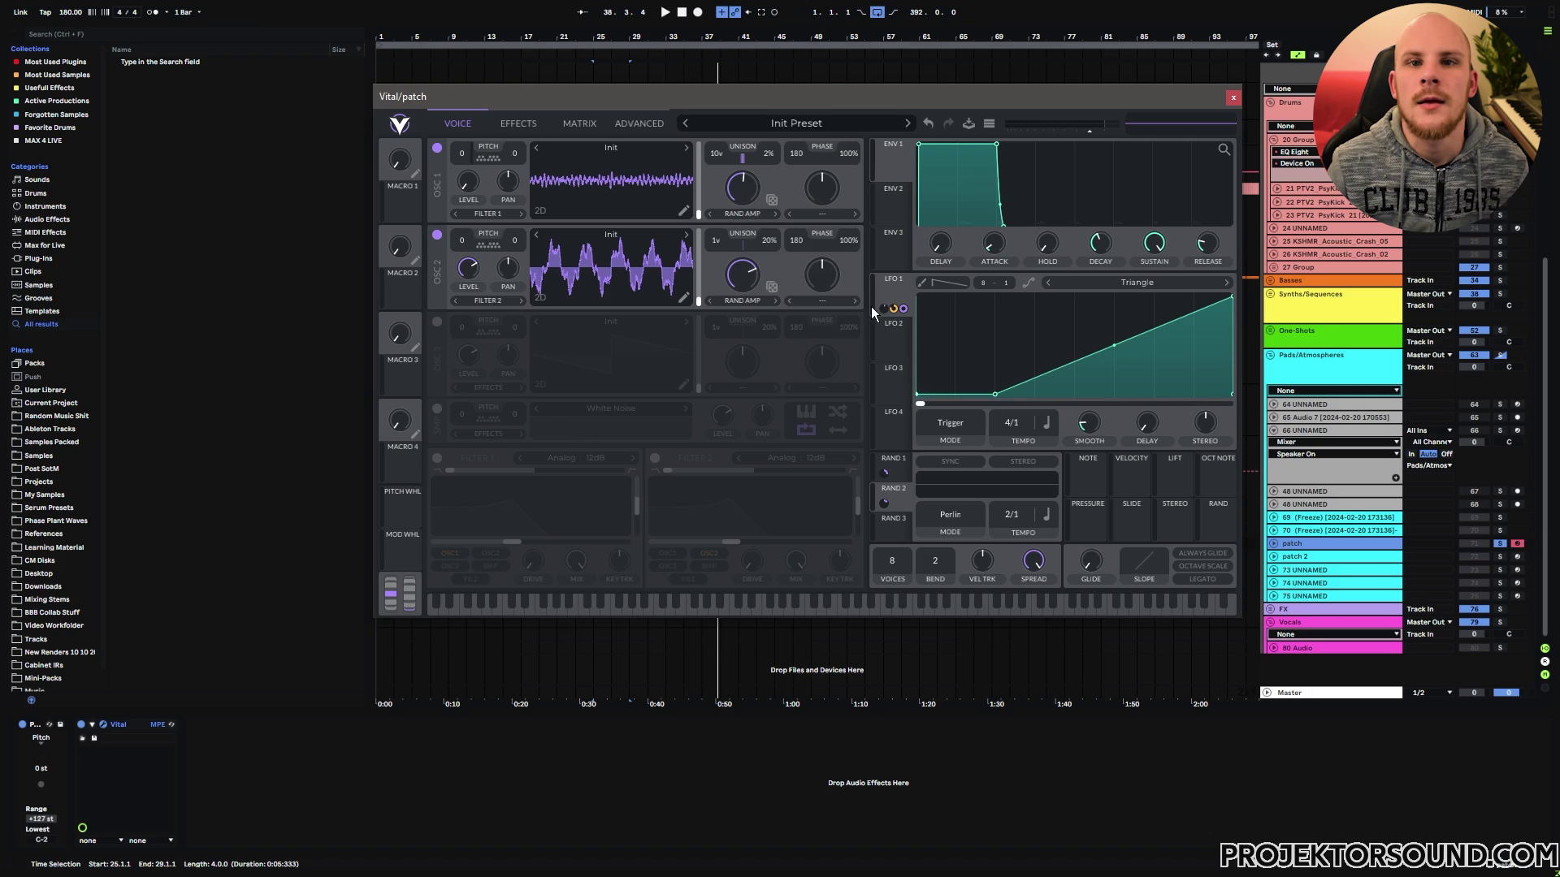
pyautogui.rightClick(743, 193)
pyautogui.click(777, 210)
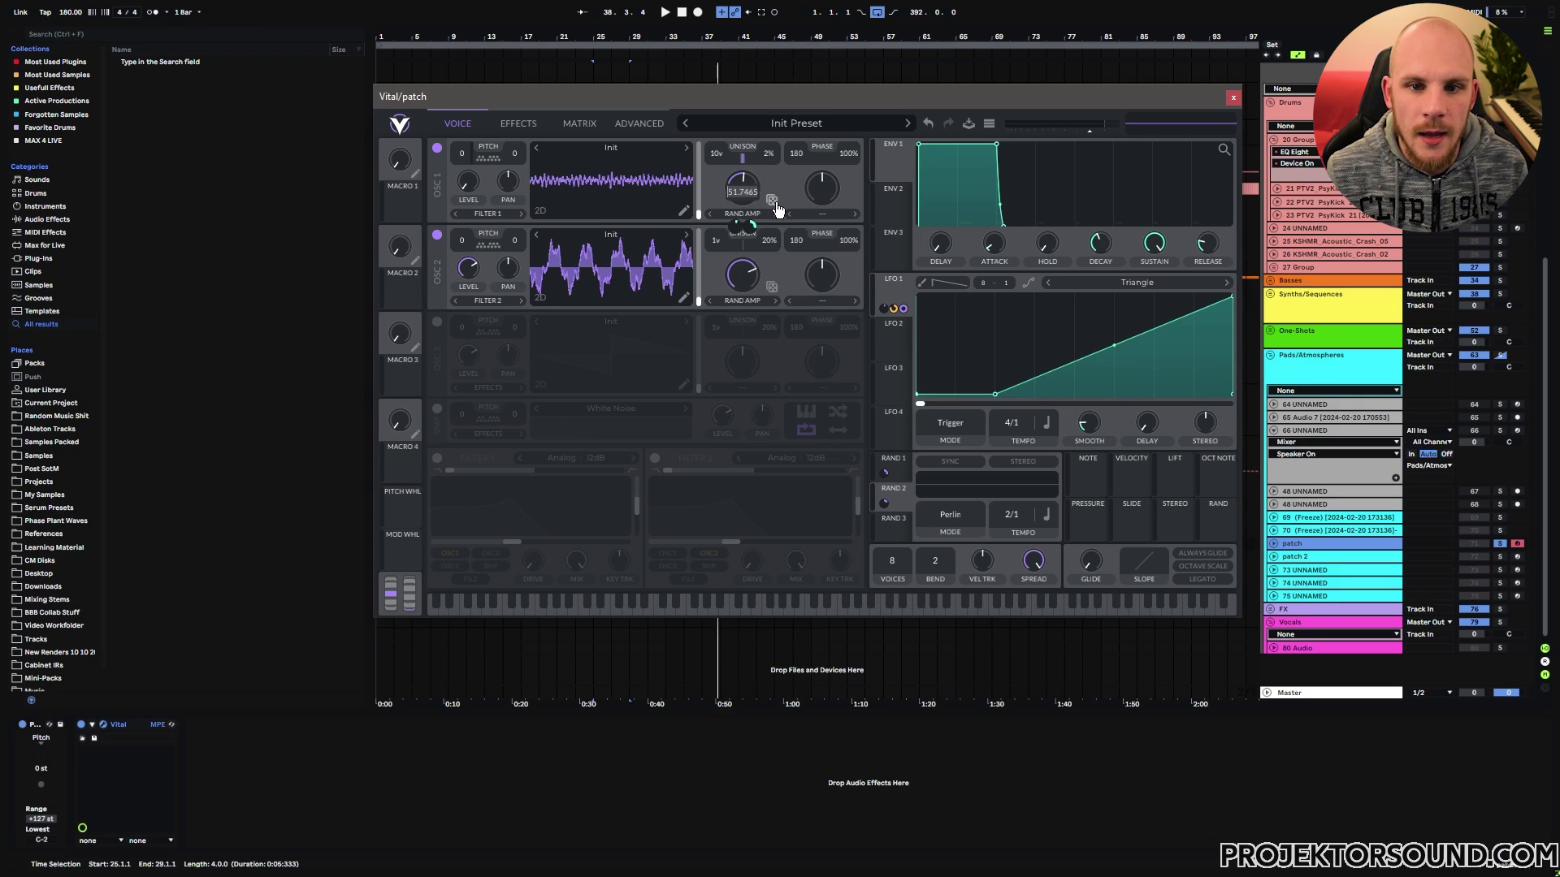
pyautogui.rightClick(754, 284)
pyautogui.click(778, 290)
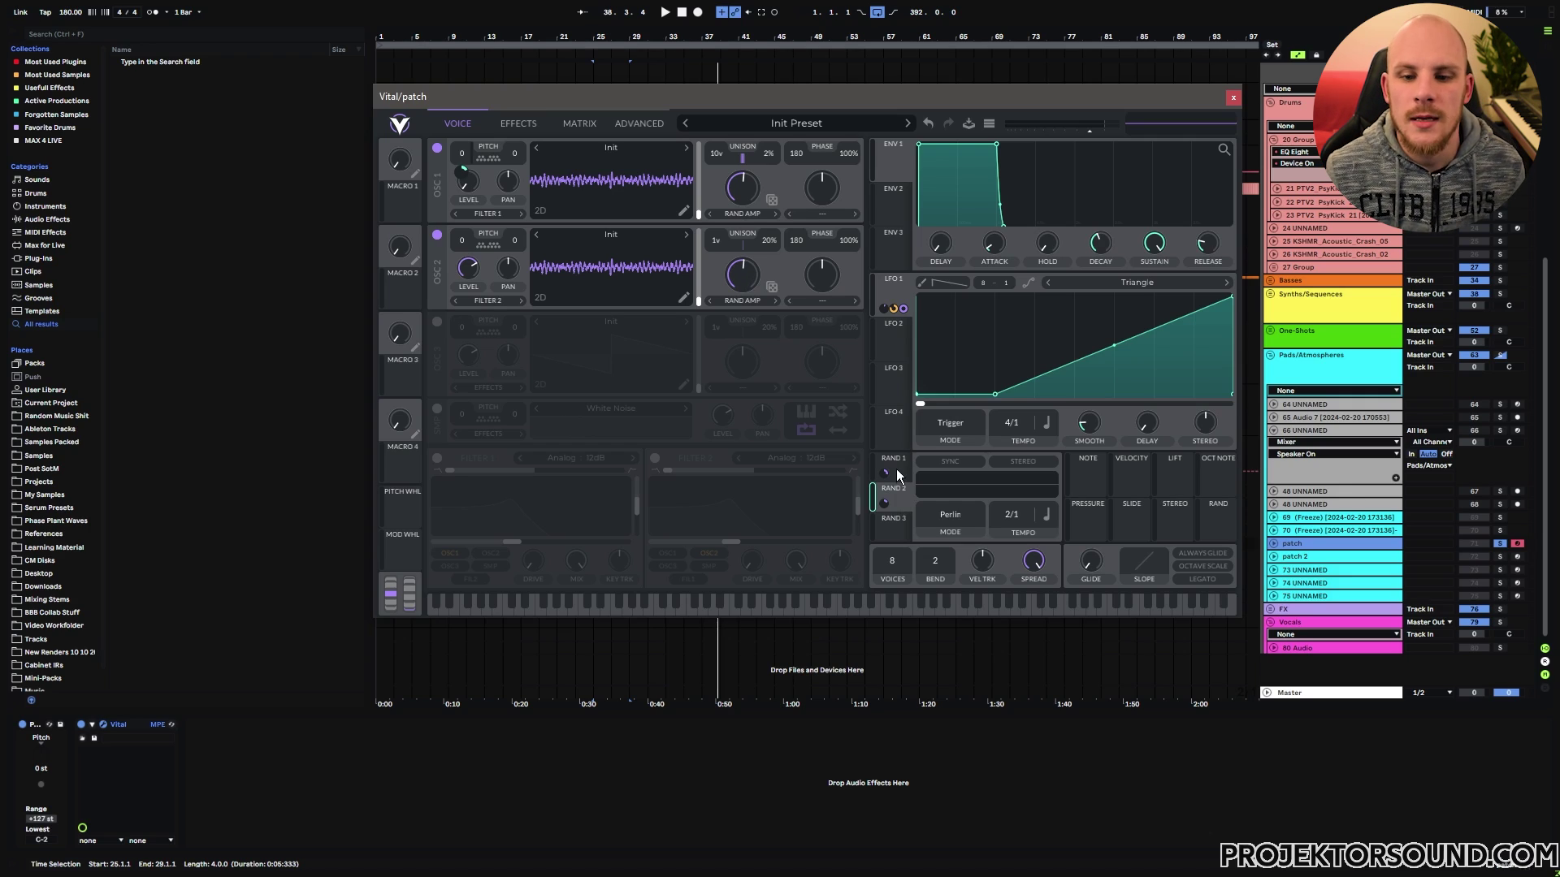
# Step: Examine the Rand 1 and Rand 2 settings and their modulation of oscillator 1's spectral morph and transpose
pyautogui.click(894, 502)
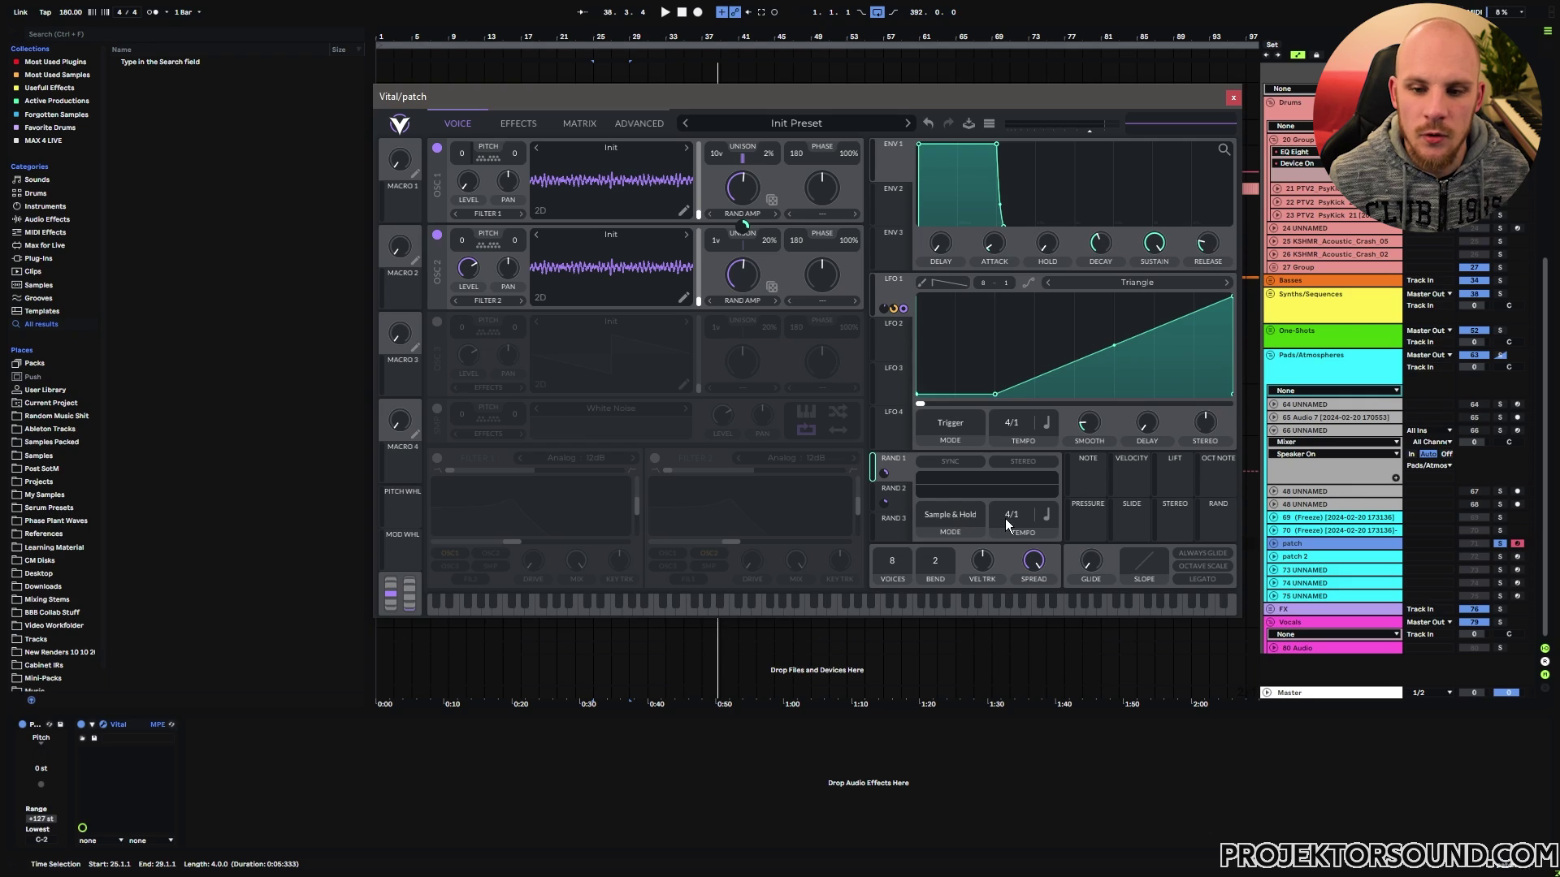
pyautogui.moveTo(747, 230)
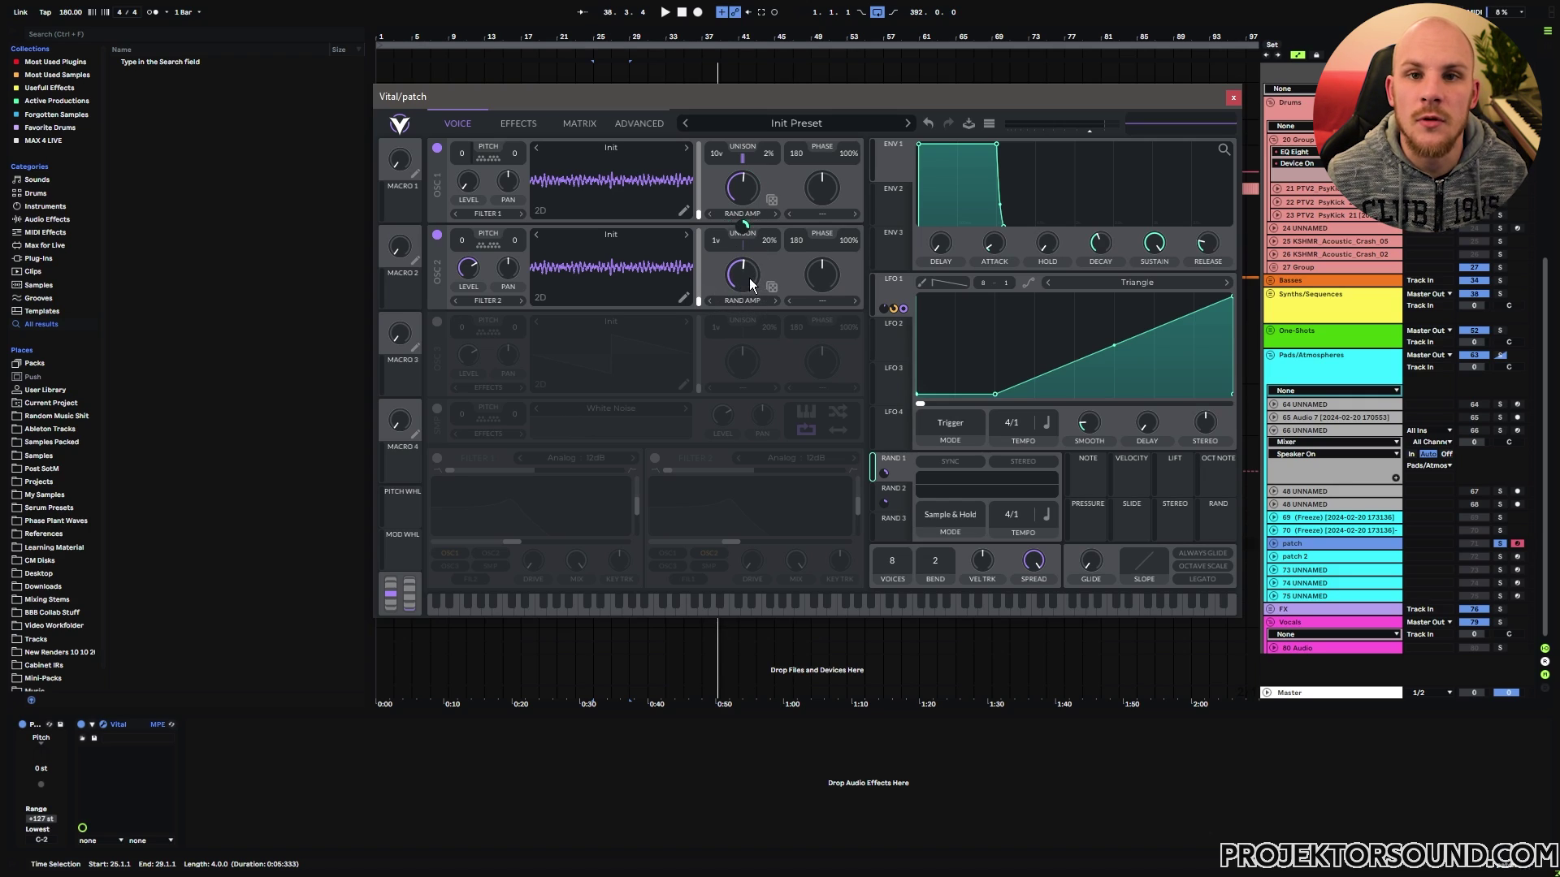
pyautogui.click(894, 491)
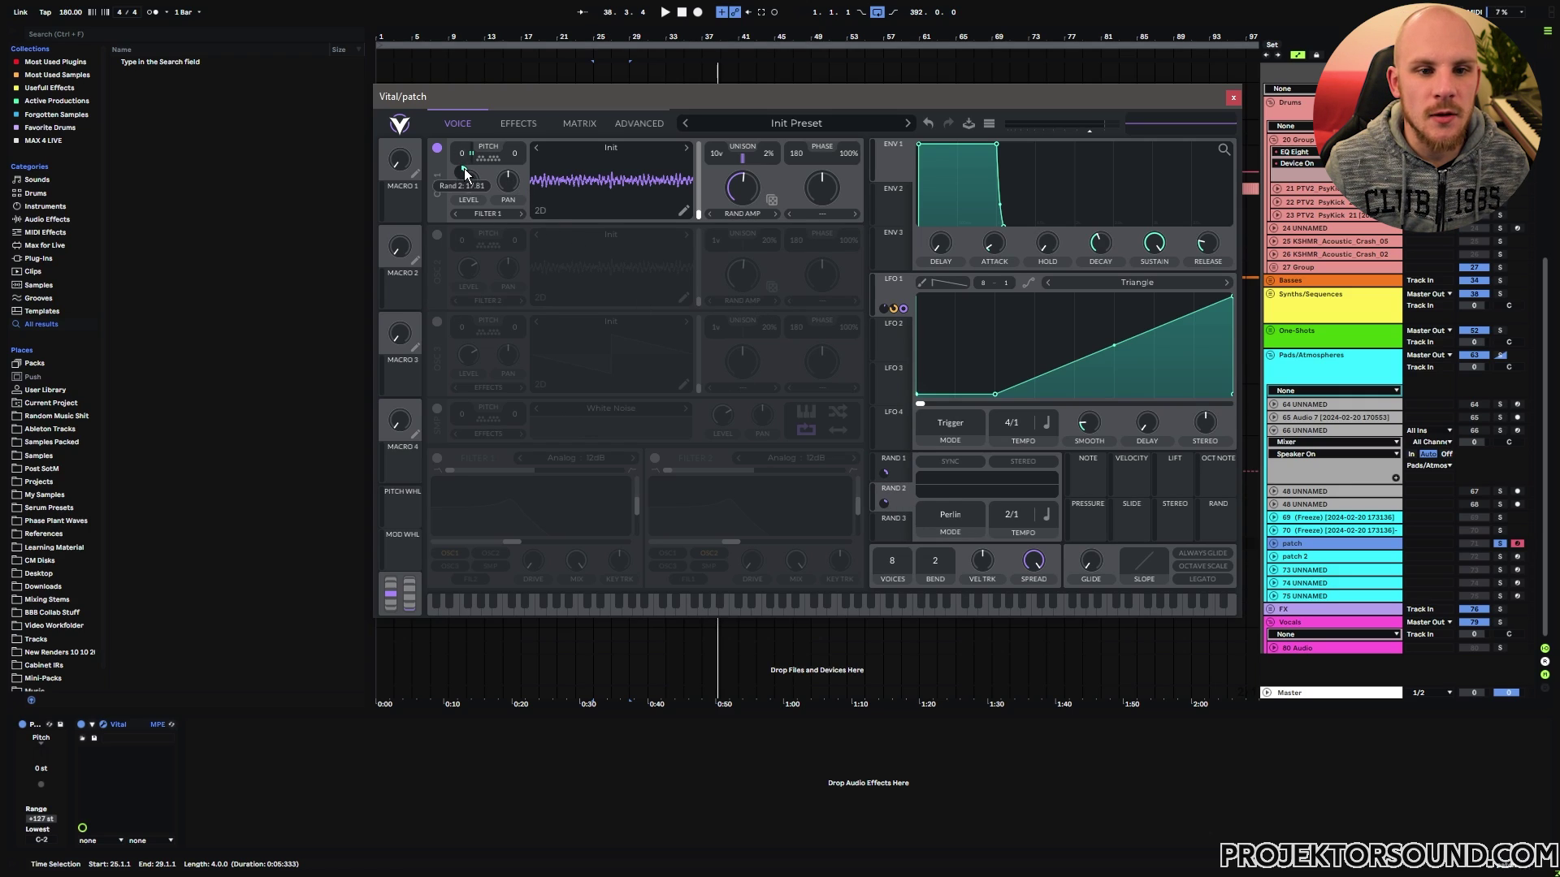
pyautogui.moveTo(465, 168); pyautogui.dragTo(743, 195)
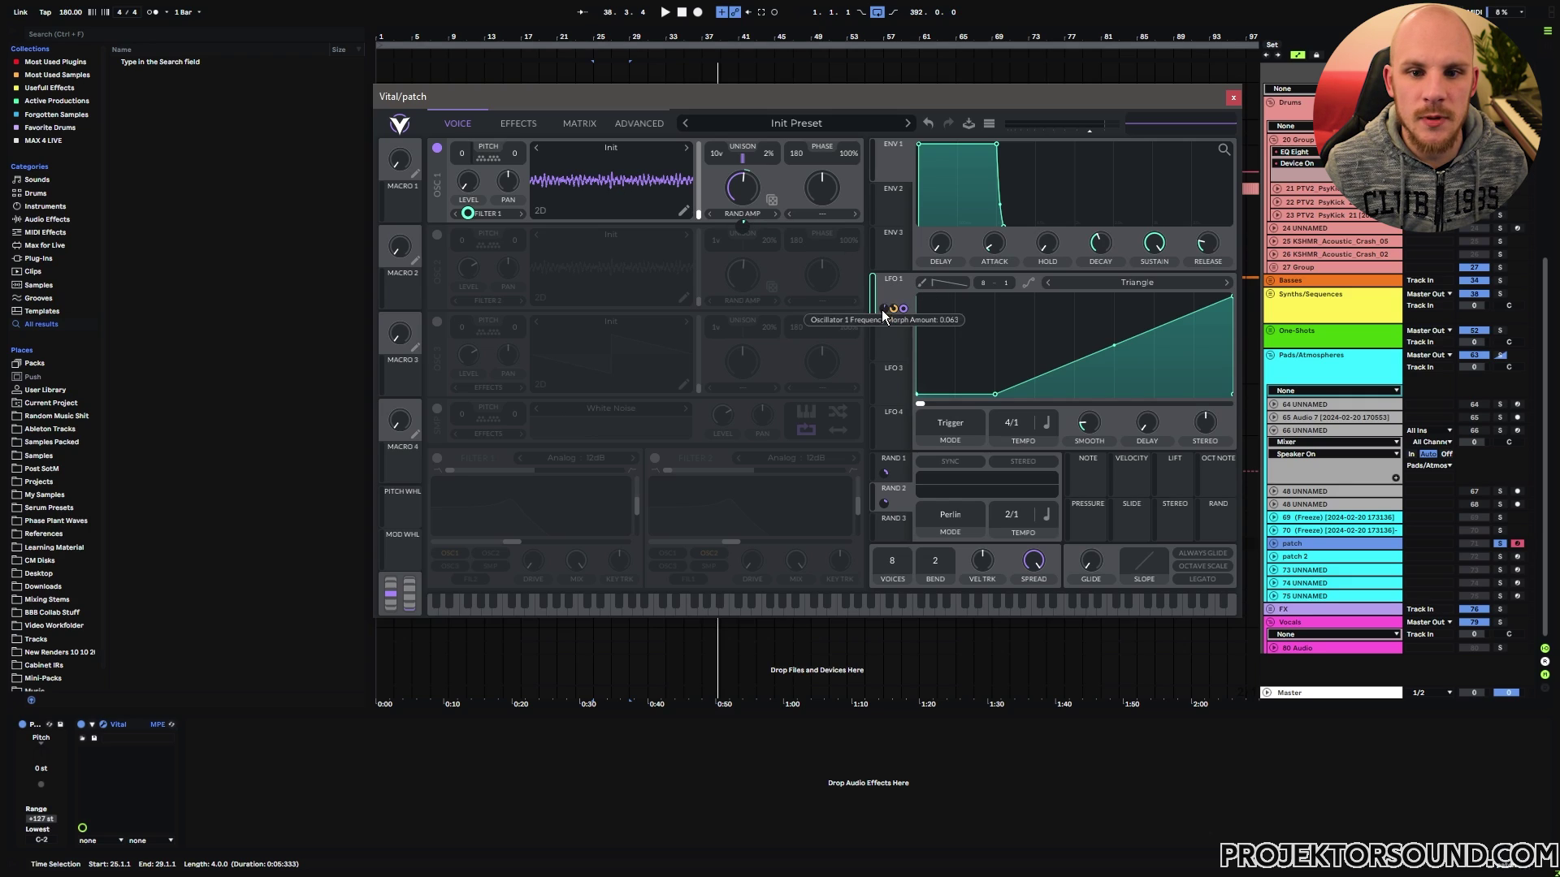
# Step: Enable oscillator 2 and sweep its spectral morph up and down to compare the resulting waveforms
pyautogui.click(437, 235)
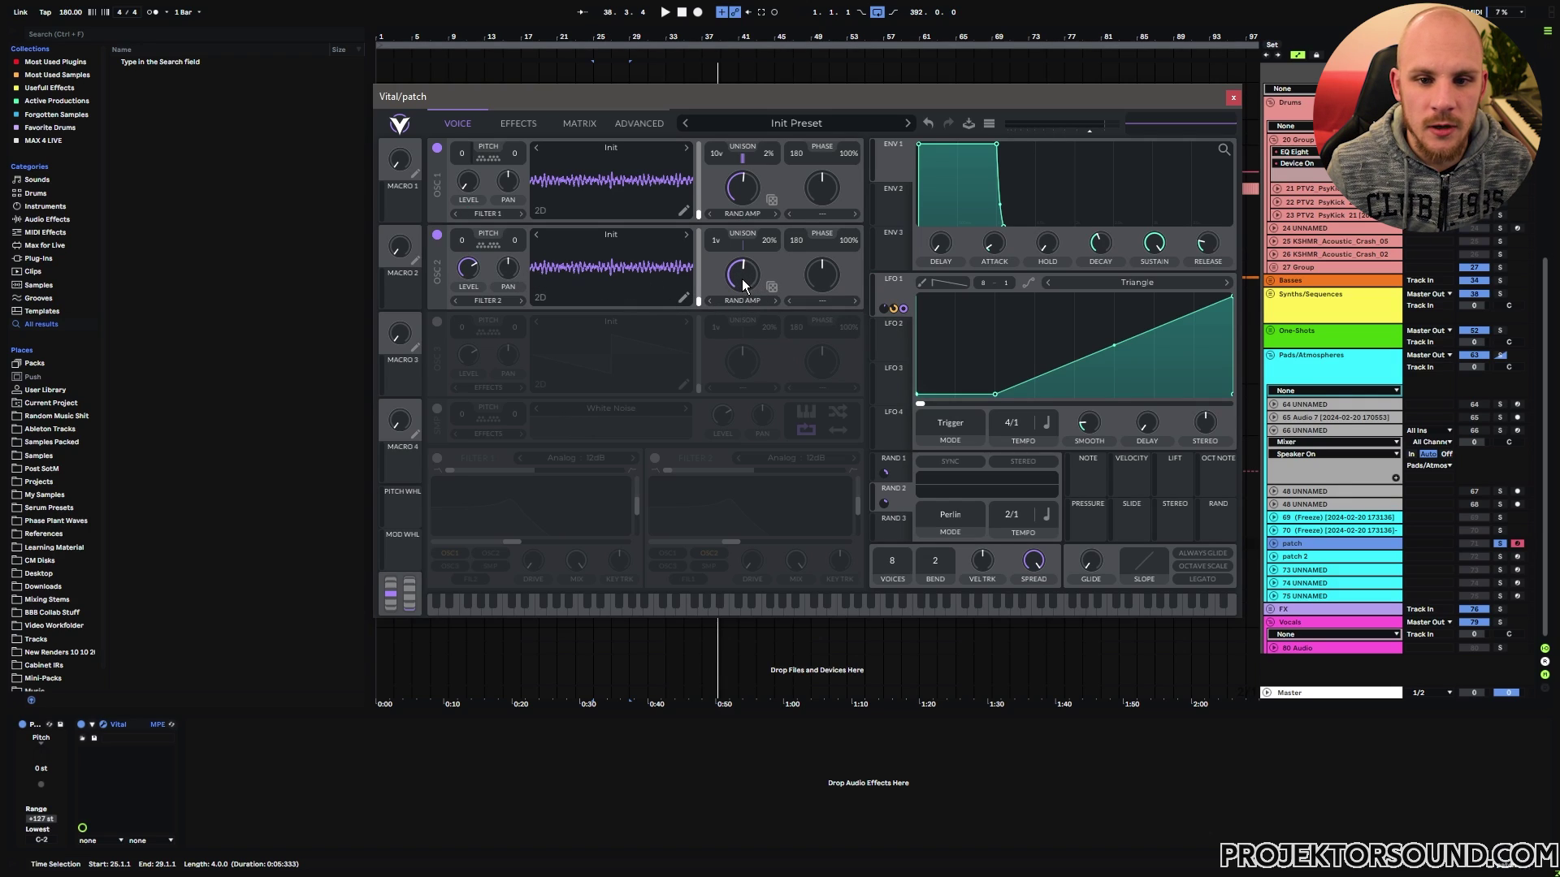
pyautogui.scroll(5, 743, 278)
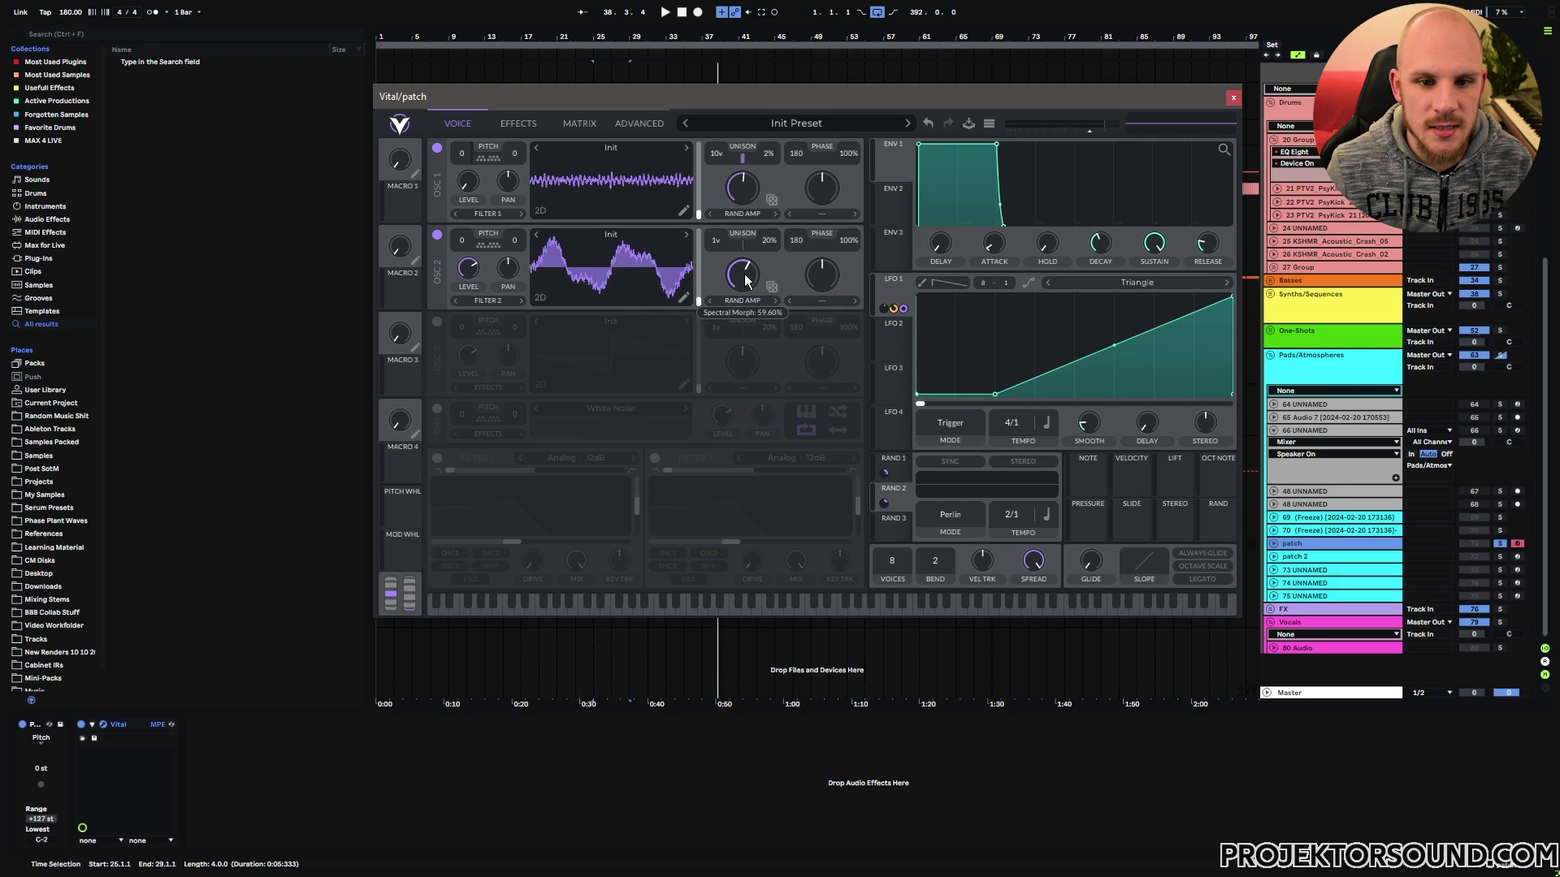
pyautogui.scroll(3, 744, 280)
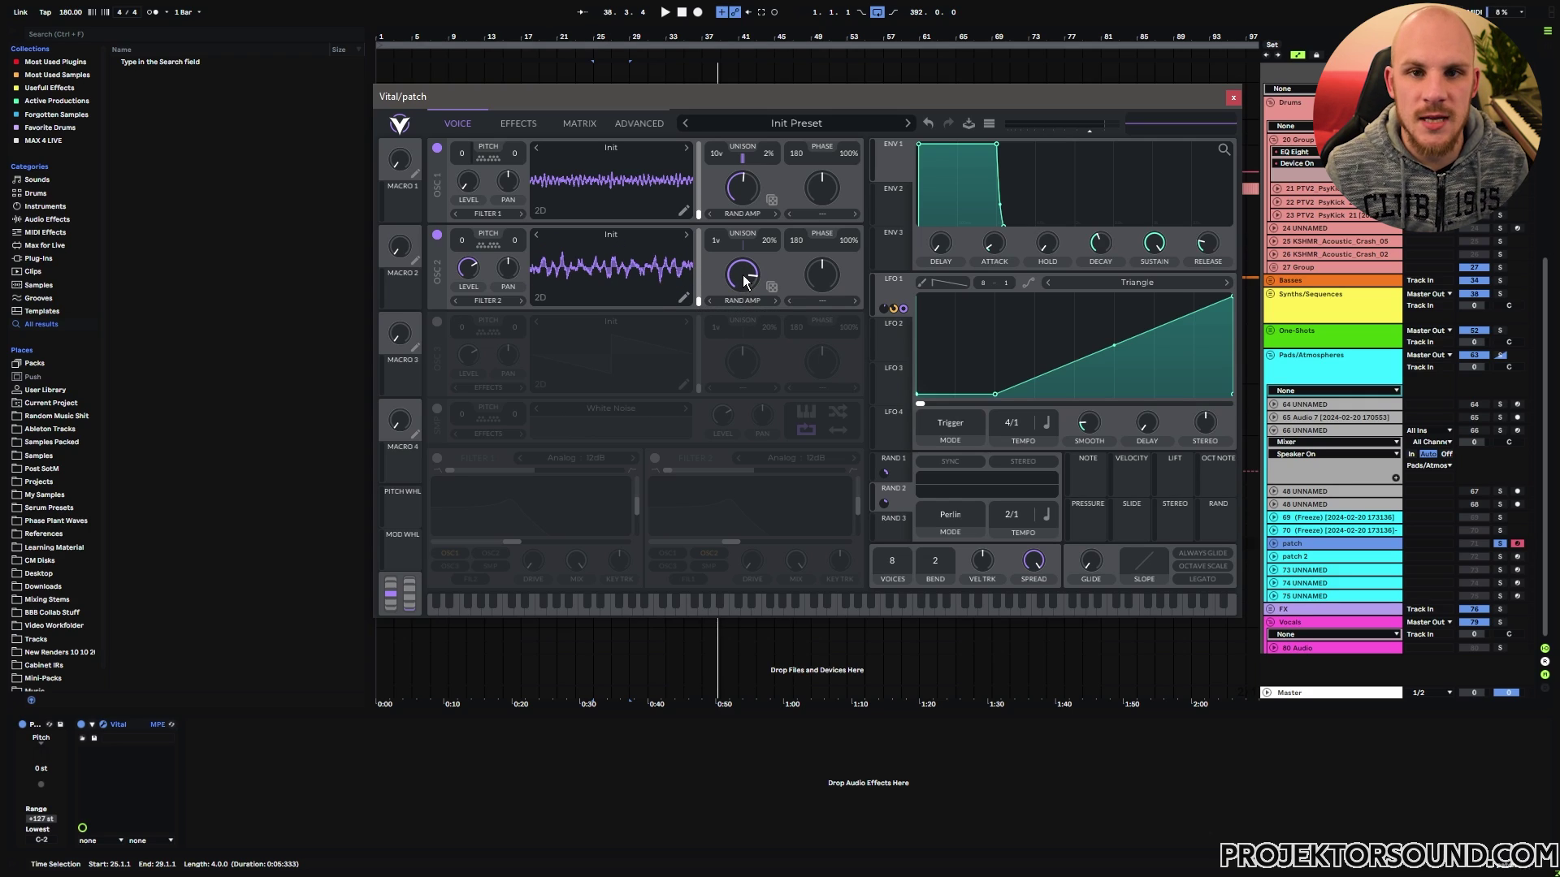
pyautogui.scroll(-3, 744, 280)
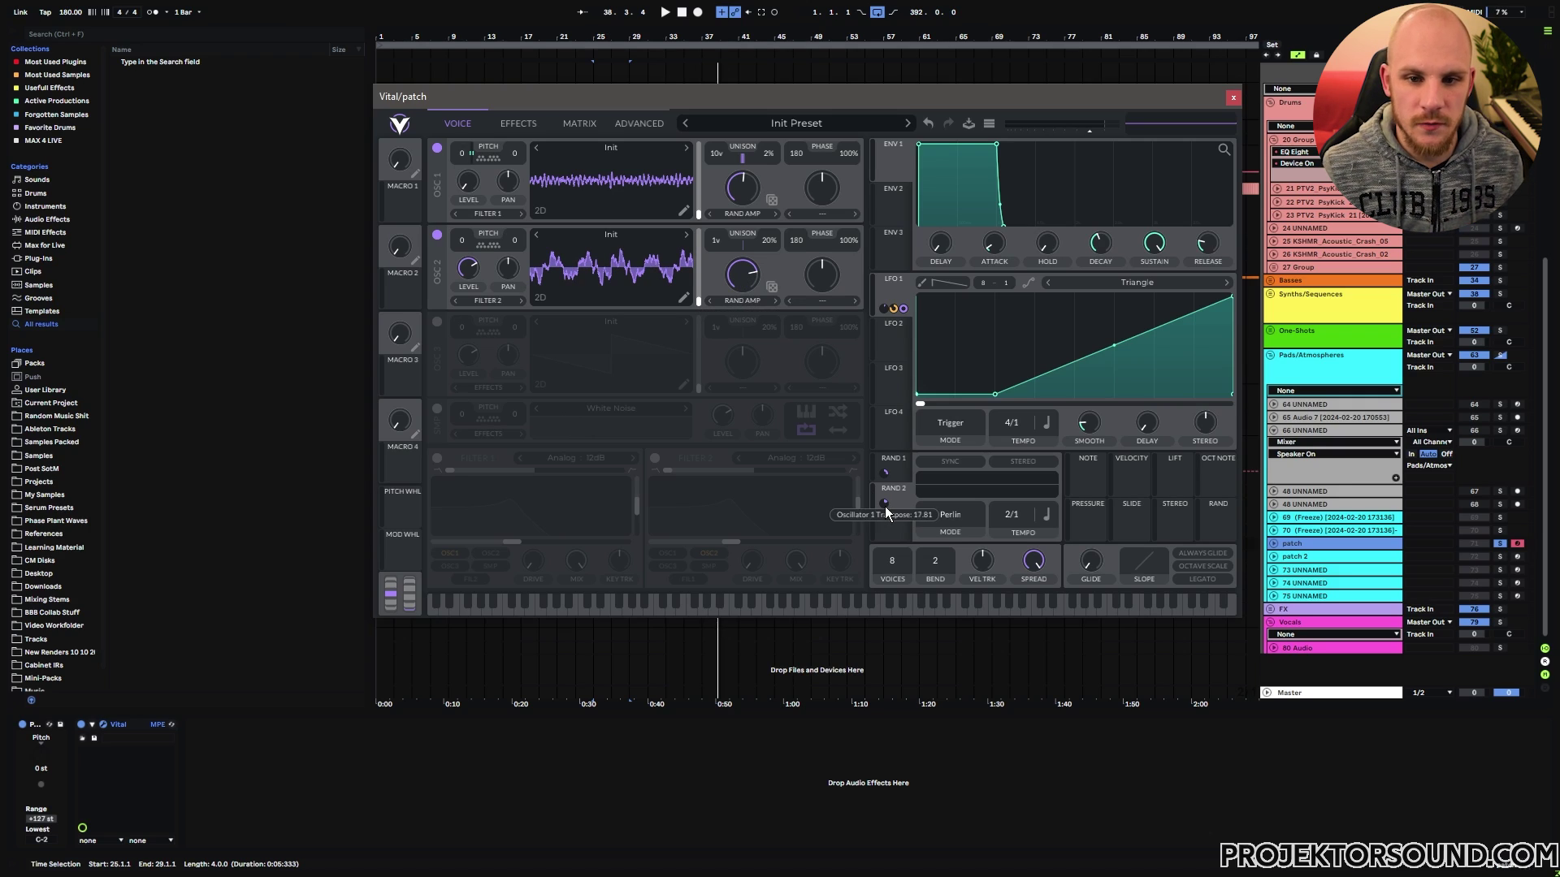
# Step: In the modulation matrix, replace Rand 1 with Macro 1 as the source for Osc 1 Spectral Morph Amount
pyautogui.moveTo(885, 506)
pyautogui.mouseDown()
pyautogui.moveTo(889, 315)
pyautogui.moveTo(782, 198)
pyautogui.moveTo(744, 186)
pyautogui.mouseUp()
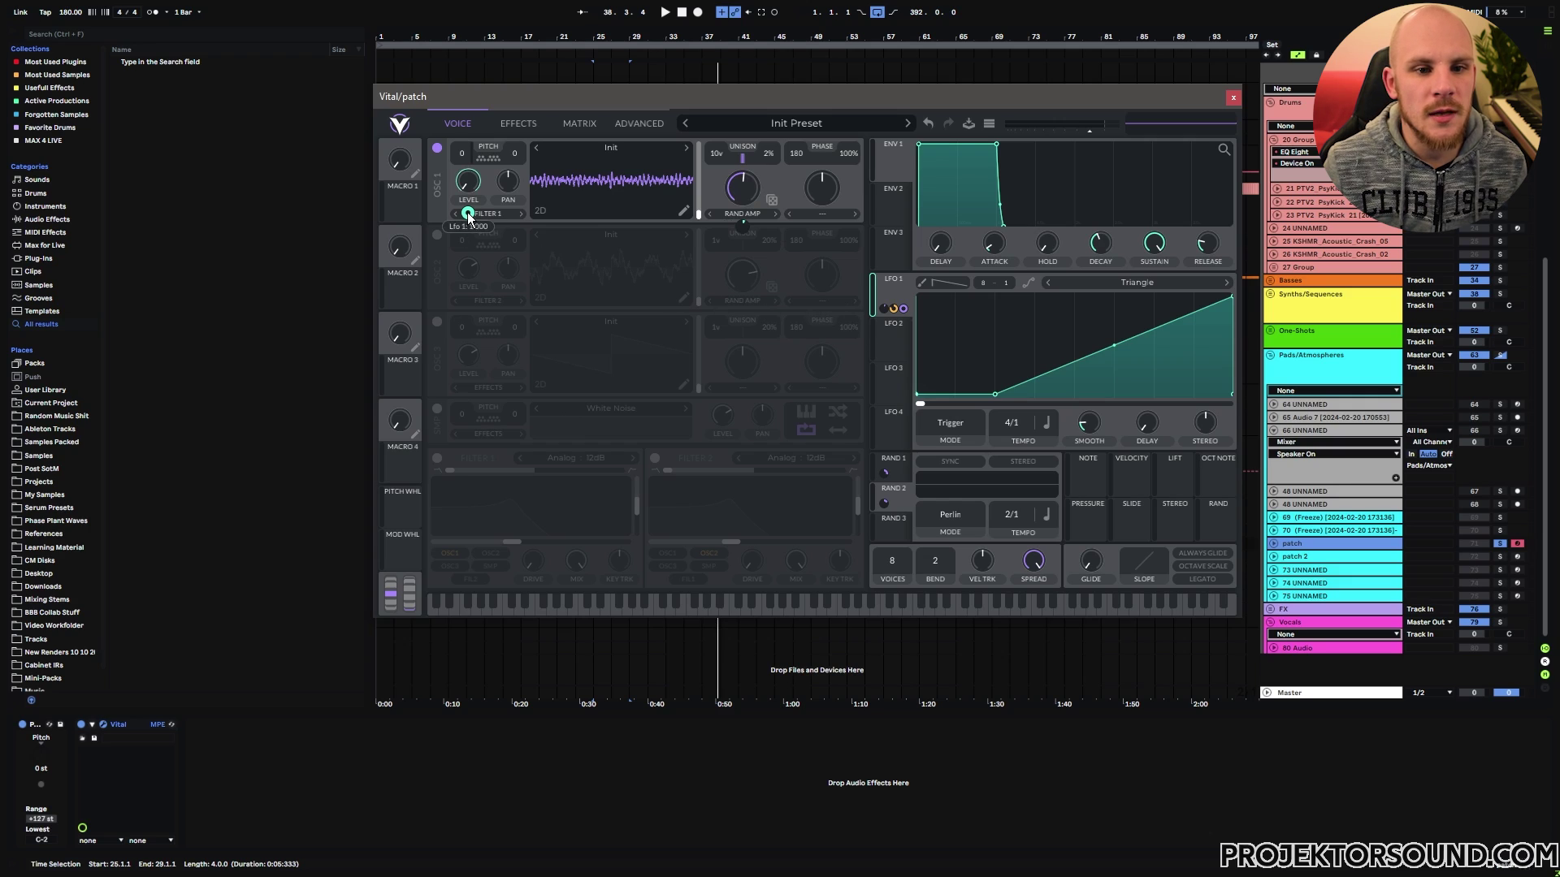
pyautogui.click(518, 122)
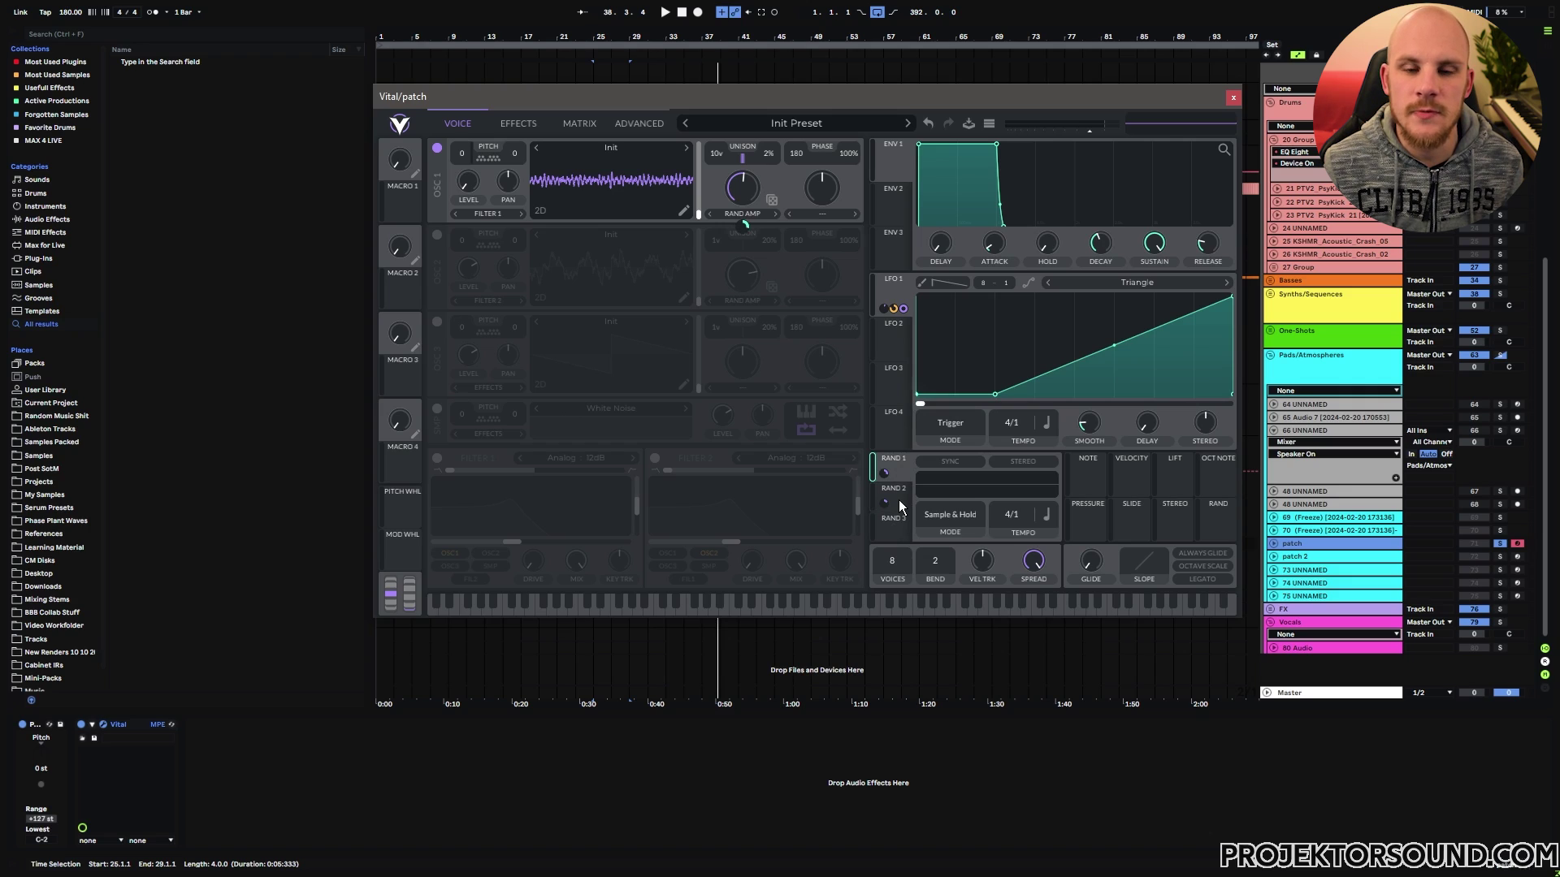
pyautogui.click(579, 123)
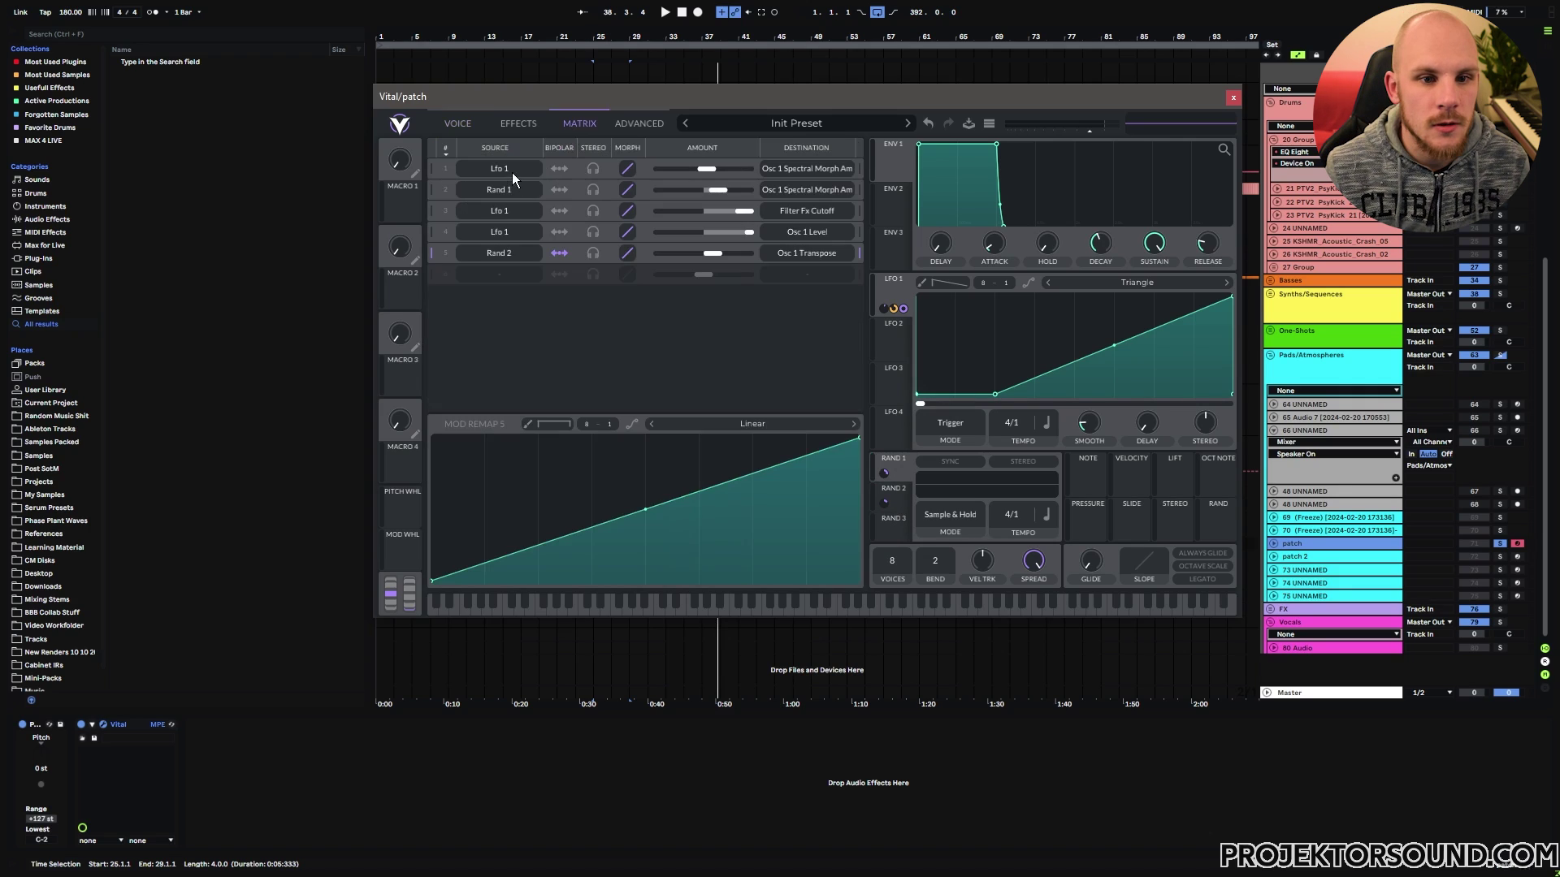
pyautogui.click(504, 190)
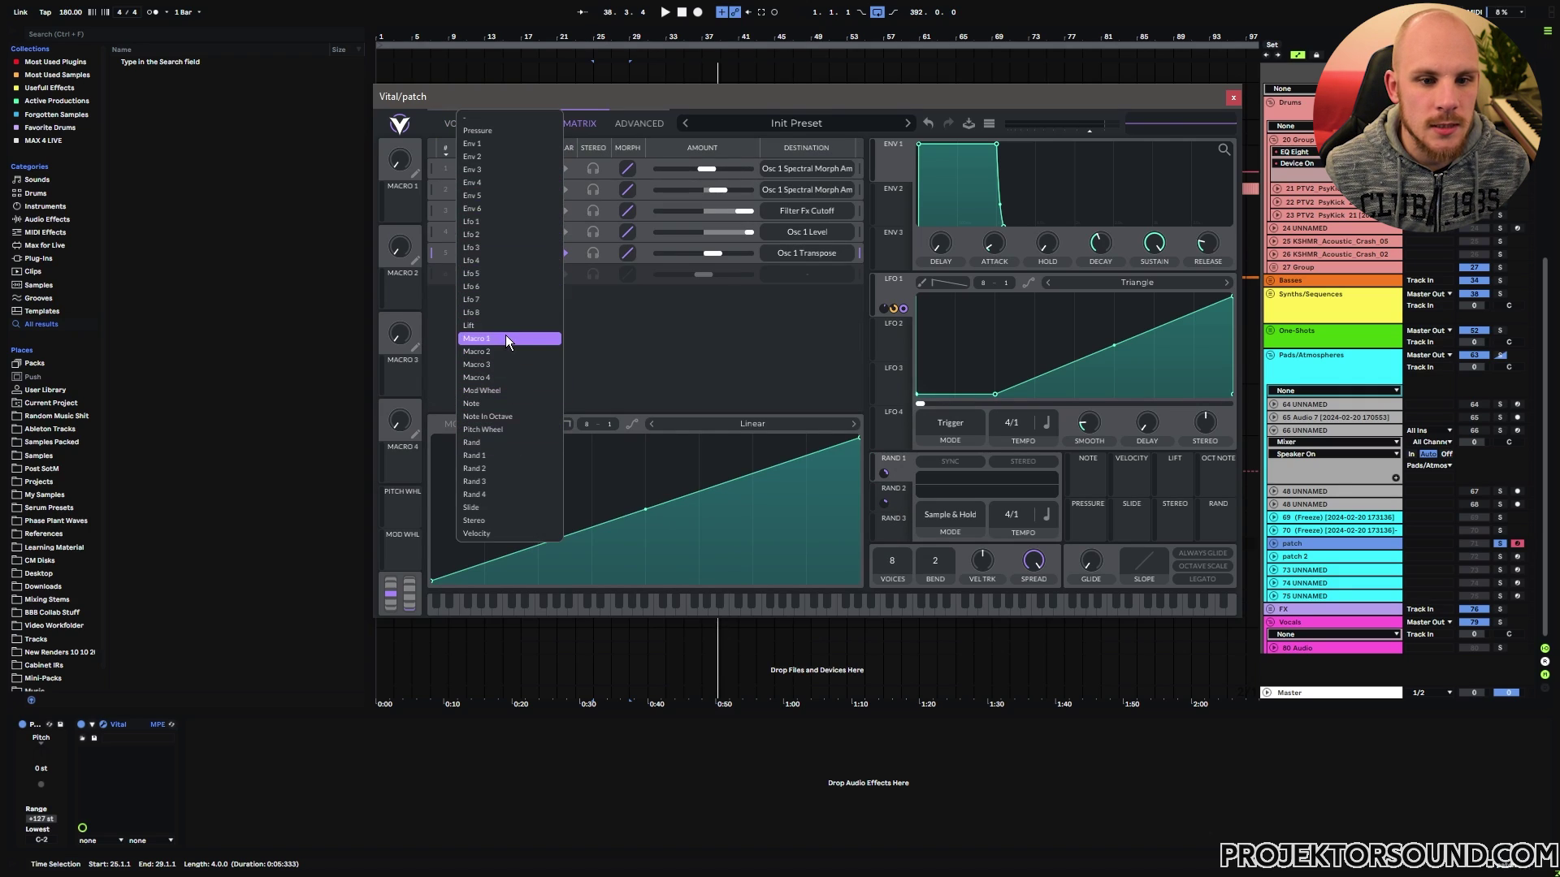
pyautogui.click(509, 336)
# Step: Replace Rand 2 with Macro 2 as the source for Osc 1 Transpose and set Macro 2 to its default value
pyautogui.click(525, 251)
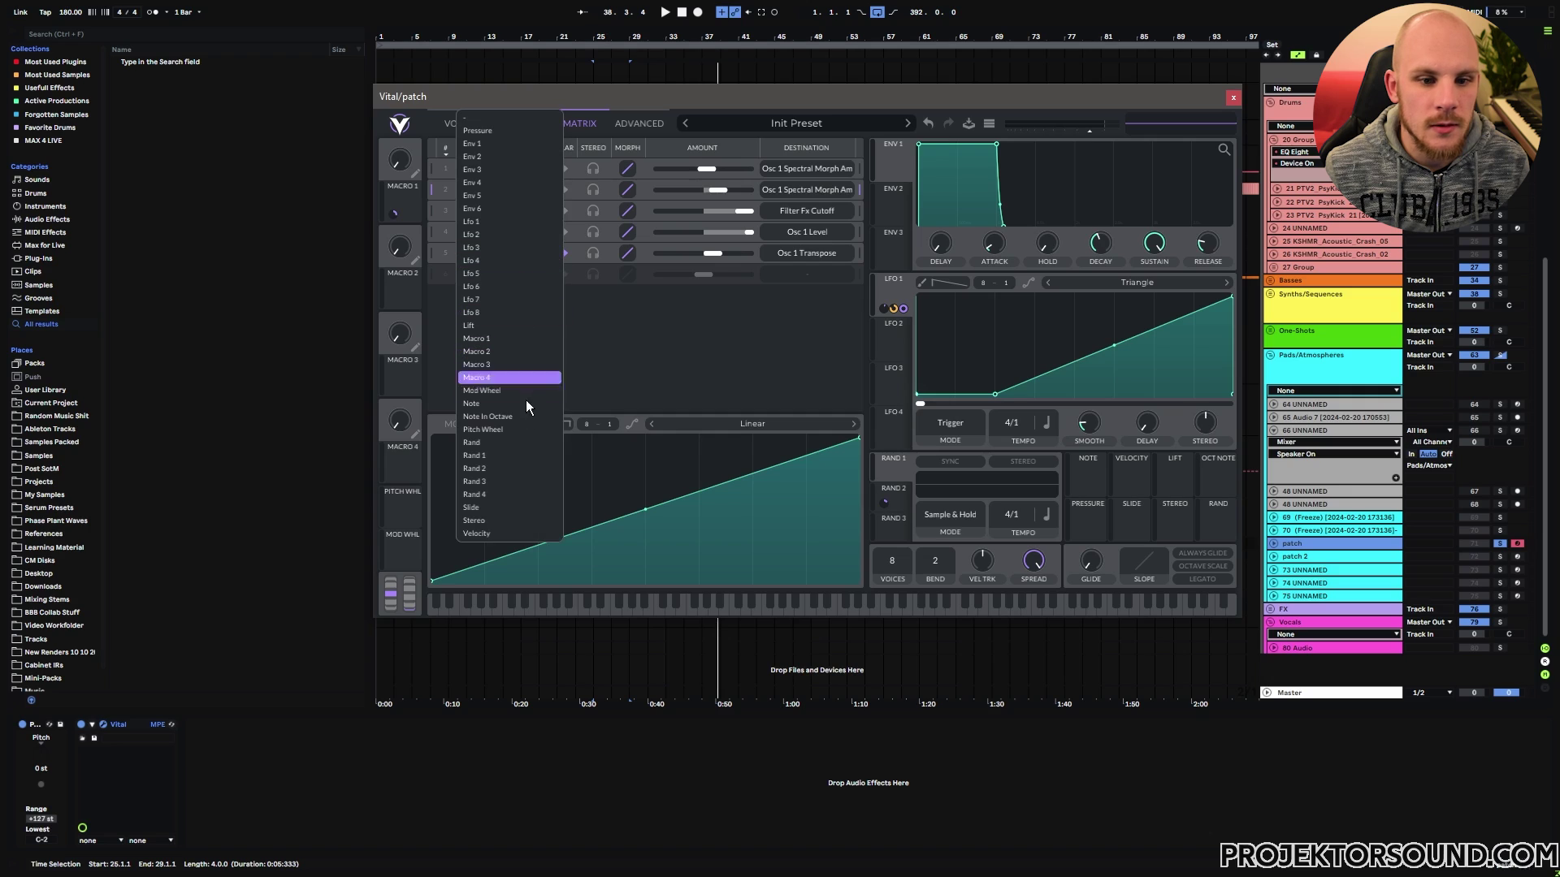
pyautogui.click(505, 465)
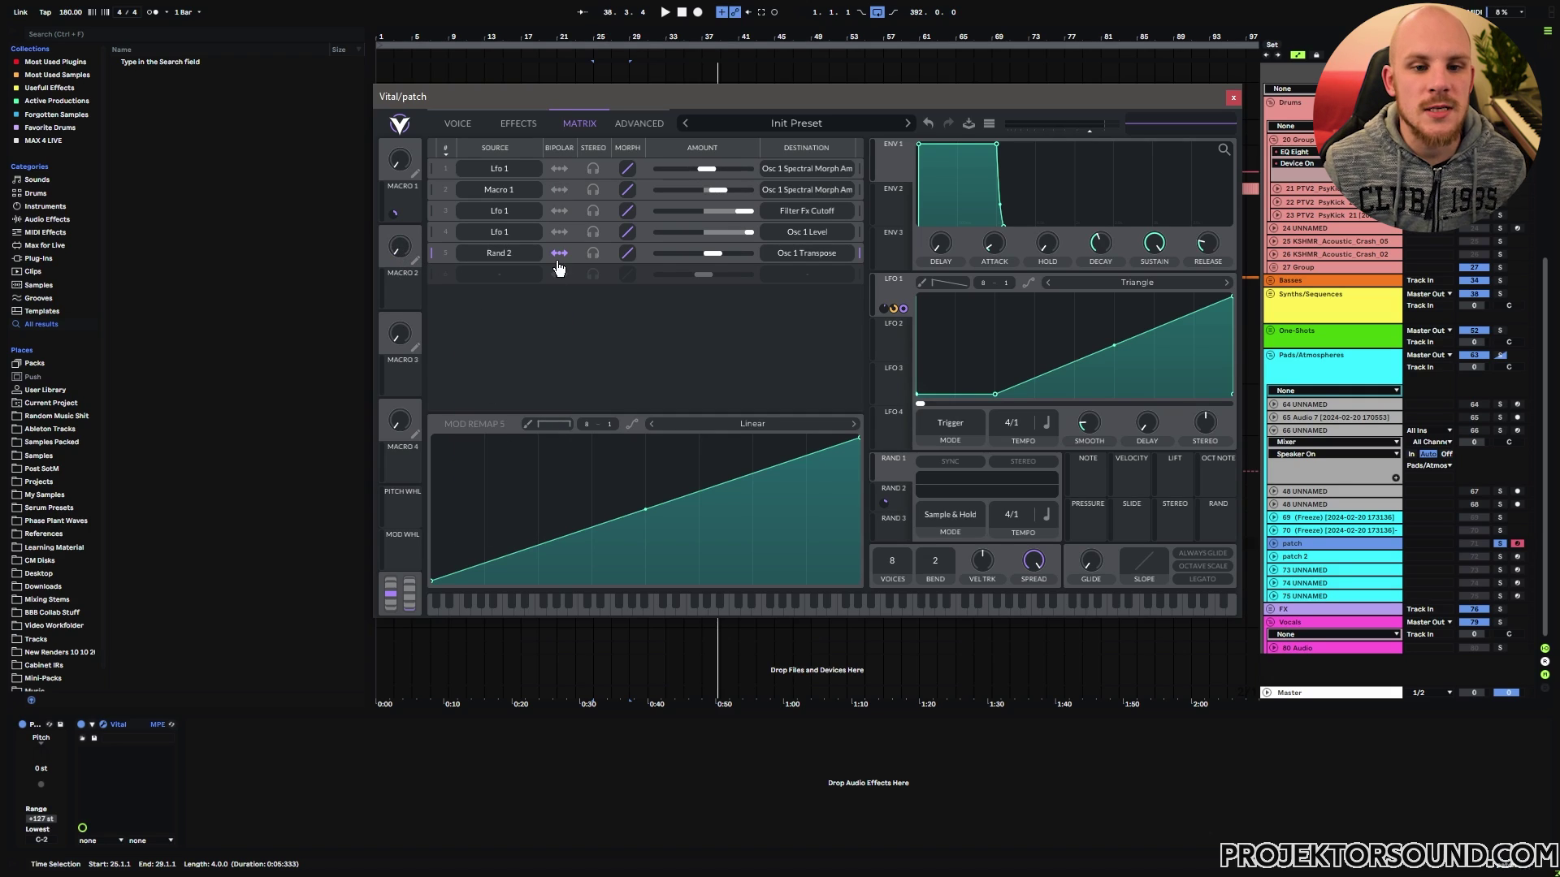
pyautogui.moveTo(400, 250)
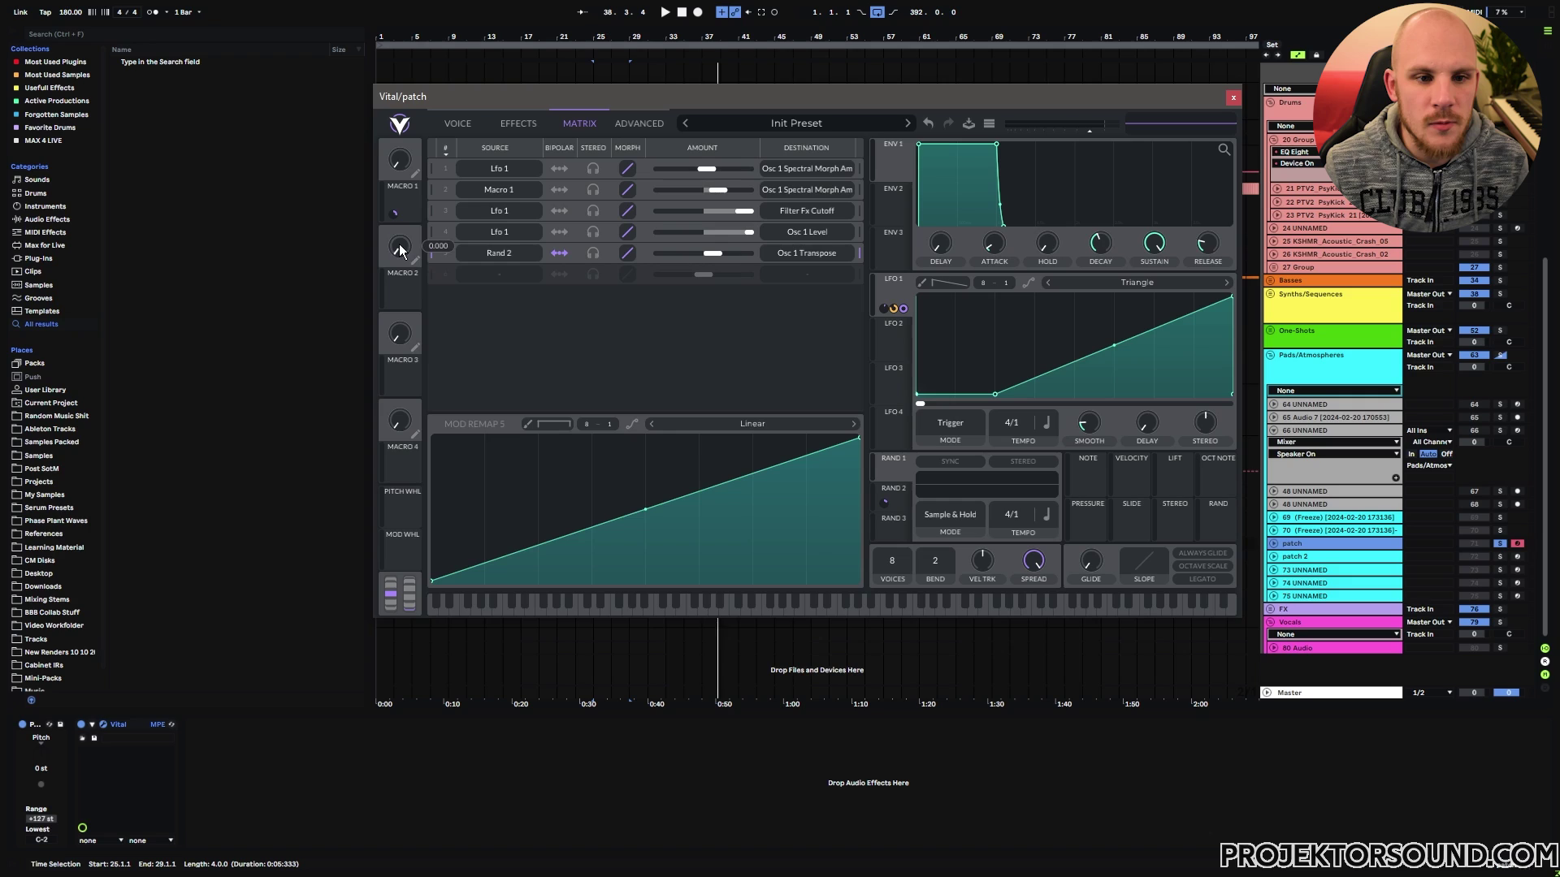
pyautogui.rightClick(397, 247)
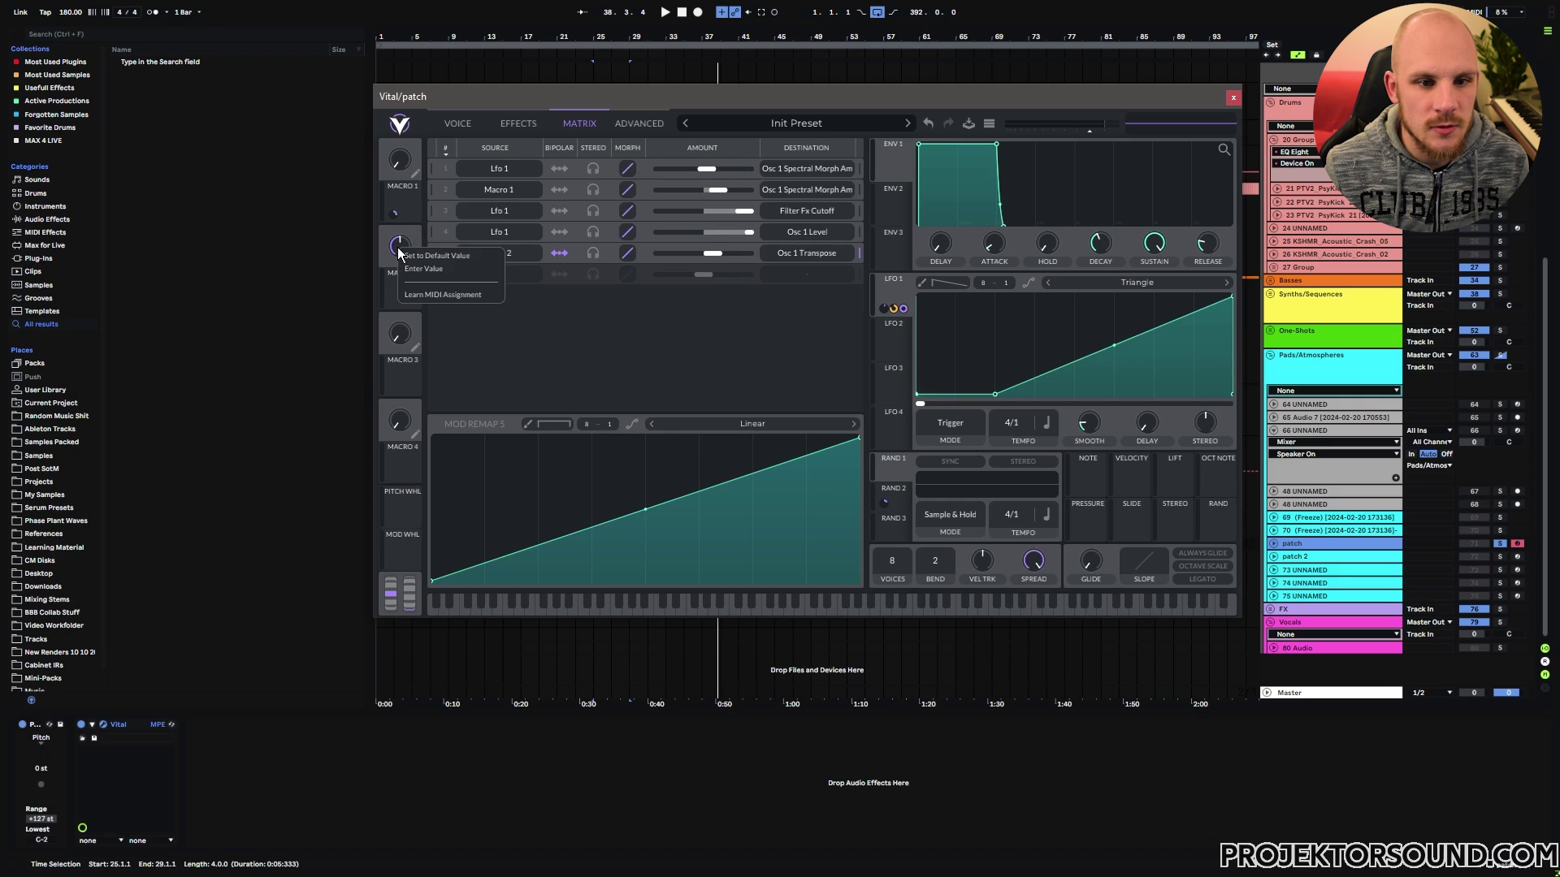
pyautogui.click(414, 256)
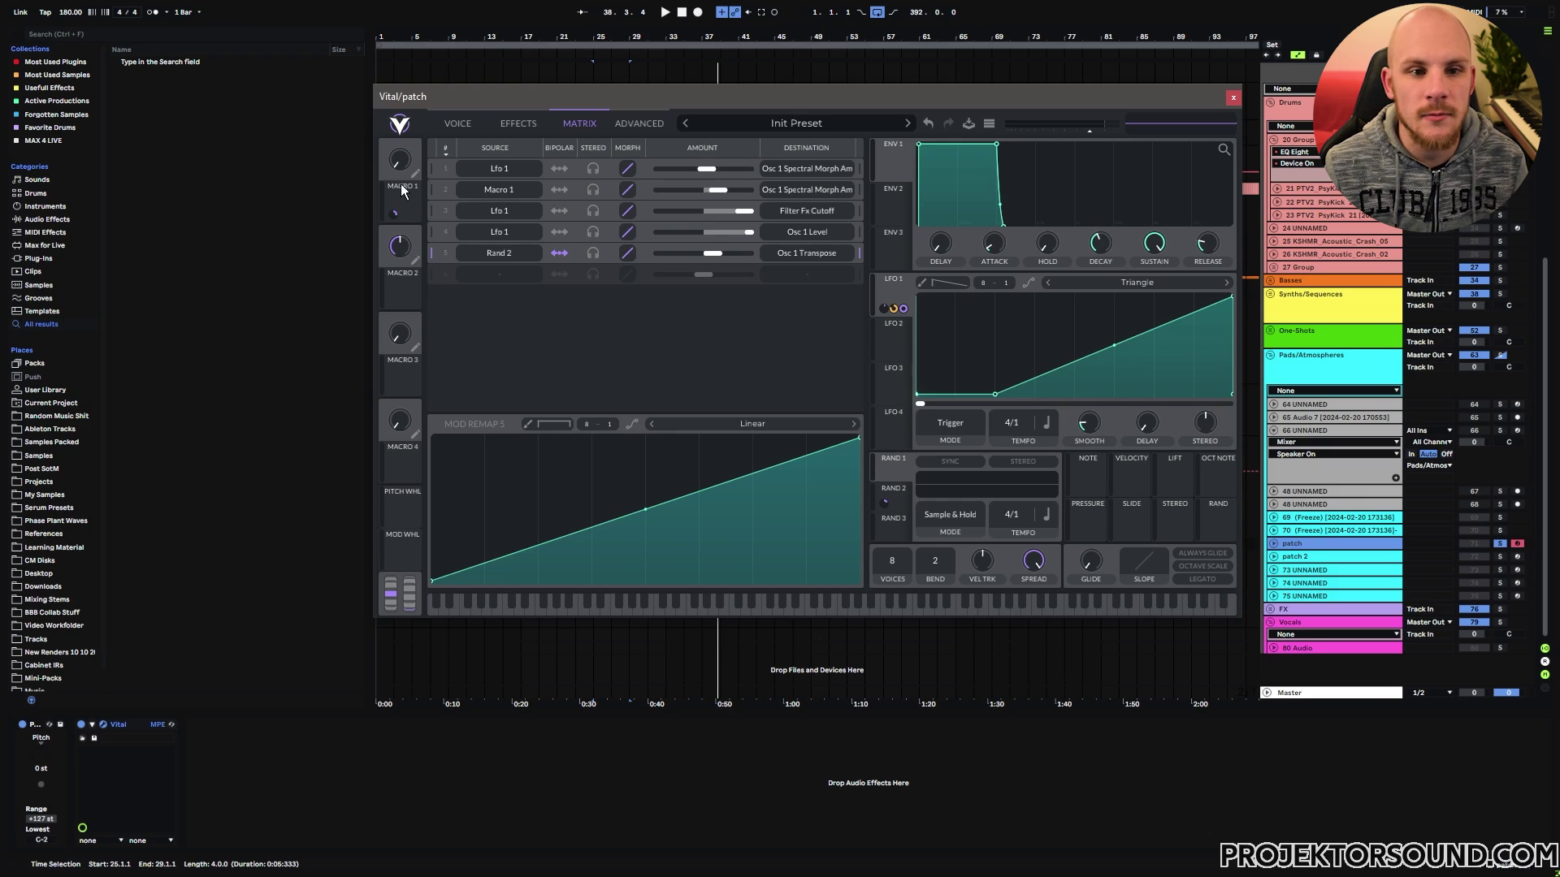
pyautogui.moveTo(399, 162); pyautogui.dragTo(421, 105)
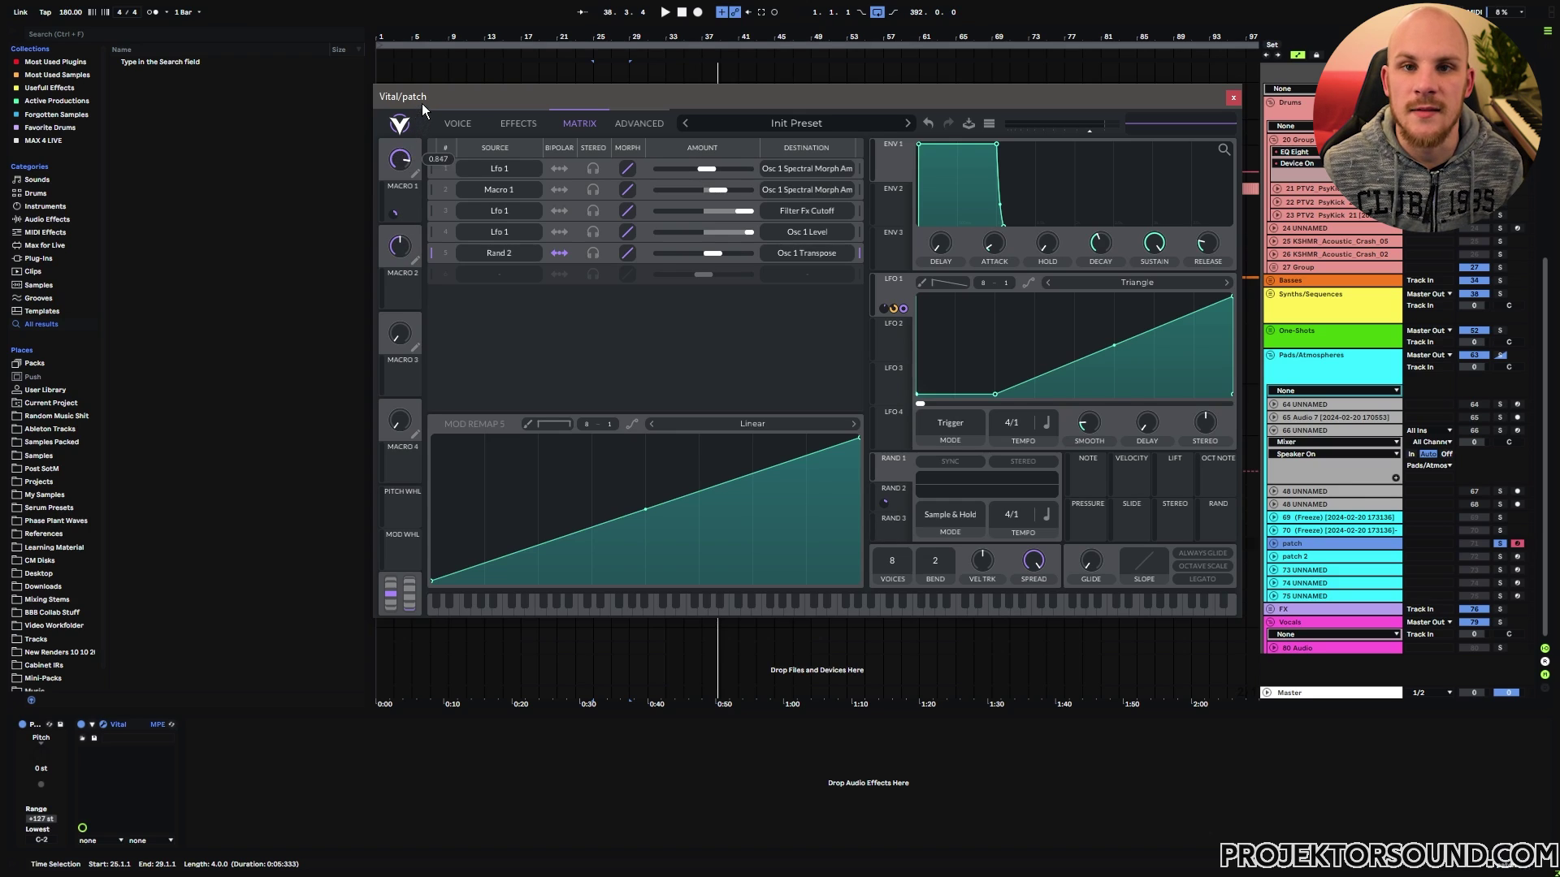
pyautogui.hotkey('ctrl', 'z')
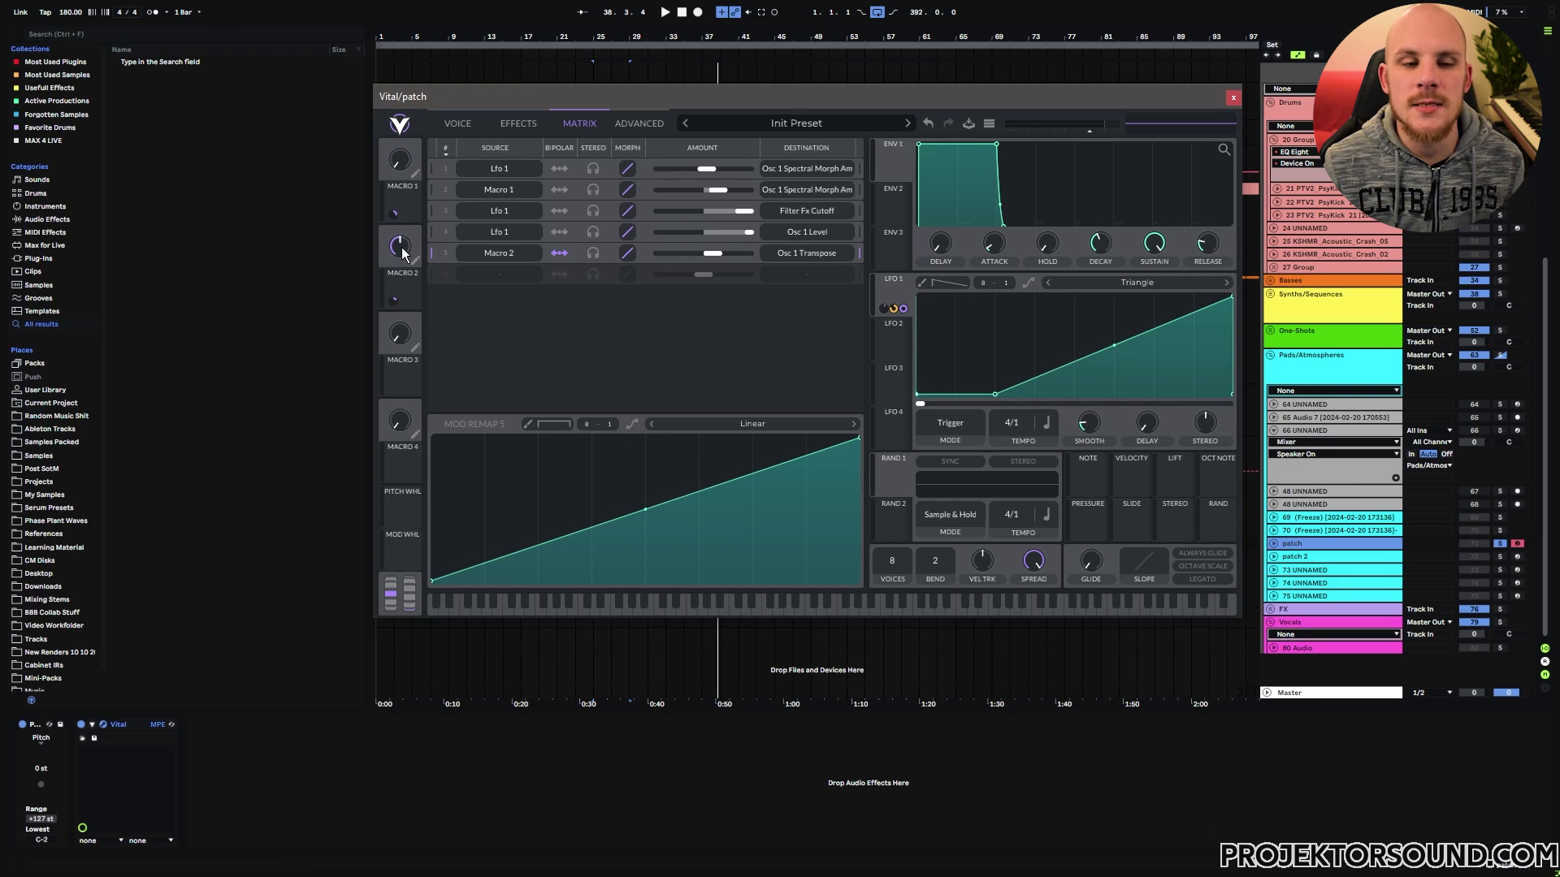
# Step: Draw stepped Macro 1 automation on the patch track: about 0.75 from bar 21, 0.30 from bar 25 and 0.12 from bar 29
pyautogui.click(1233, 100)
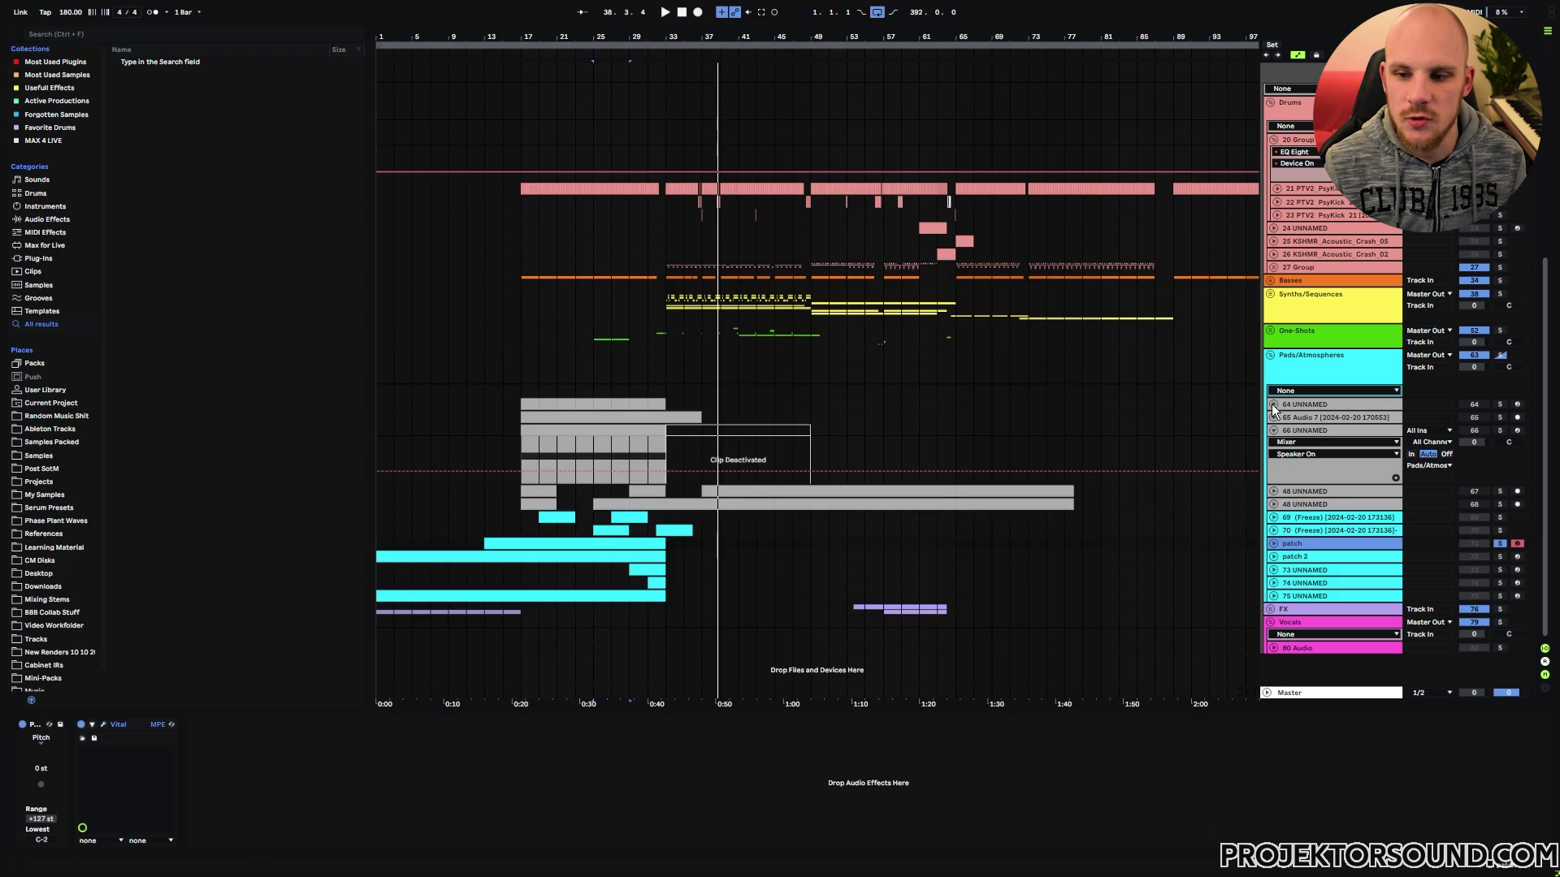
pyautogui.click(1274, 544)
pyautogui.click(480, 596)
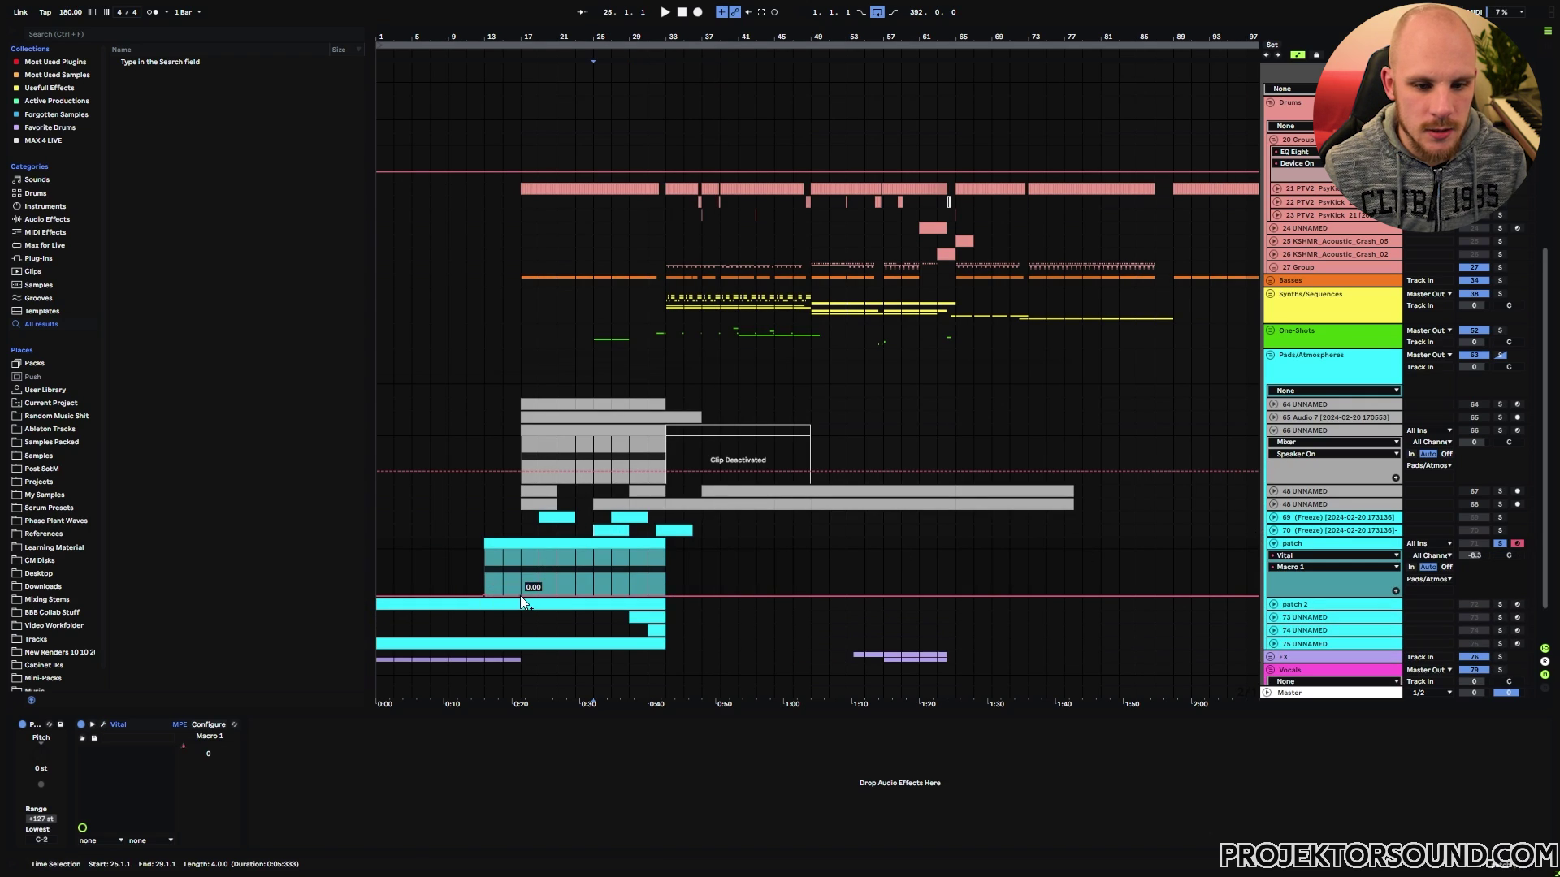
pyautogui.moveTo(520, 597); pyautogui.dragTo(558, 562)
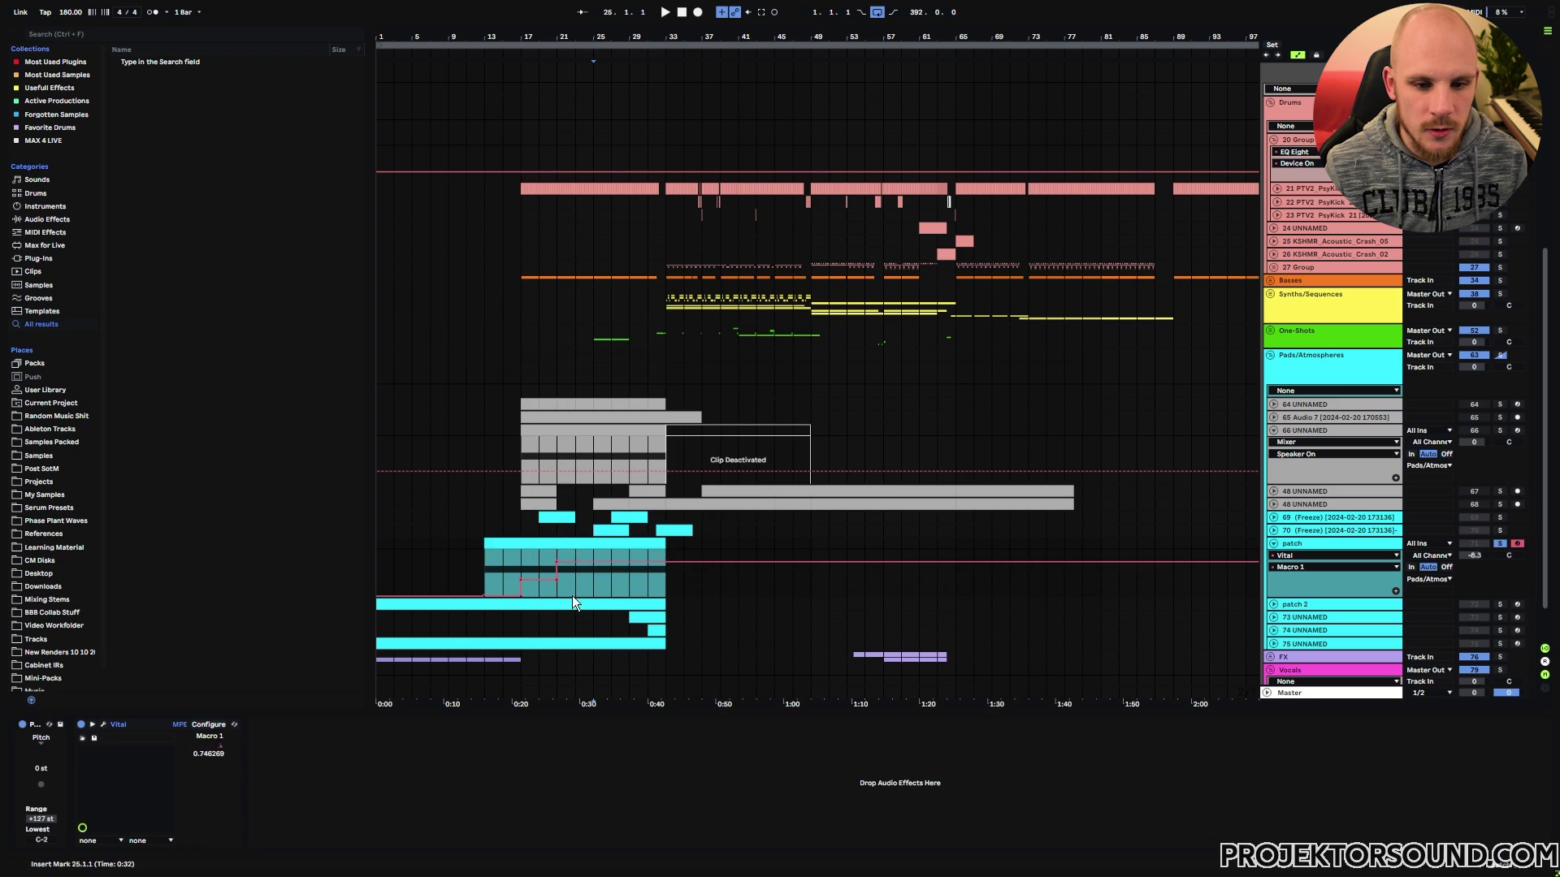
pyautogui.moveTo(601, 562); pyautogui.dragTo(601, 583)
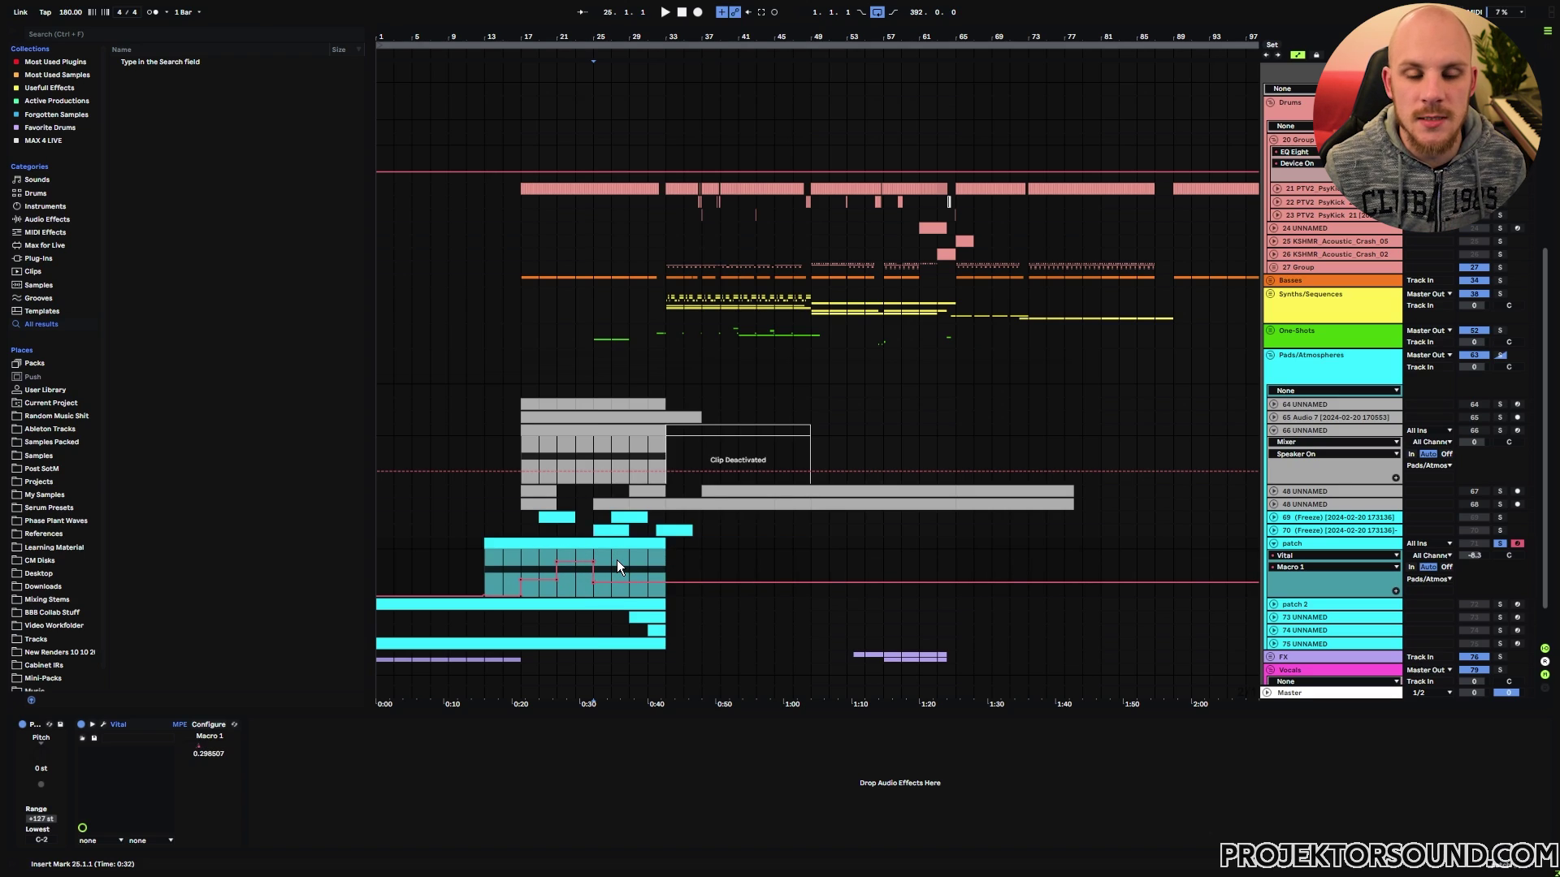
pyautogui.moveTo(646, 583); pyautogui.dragTo(646, 592)
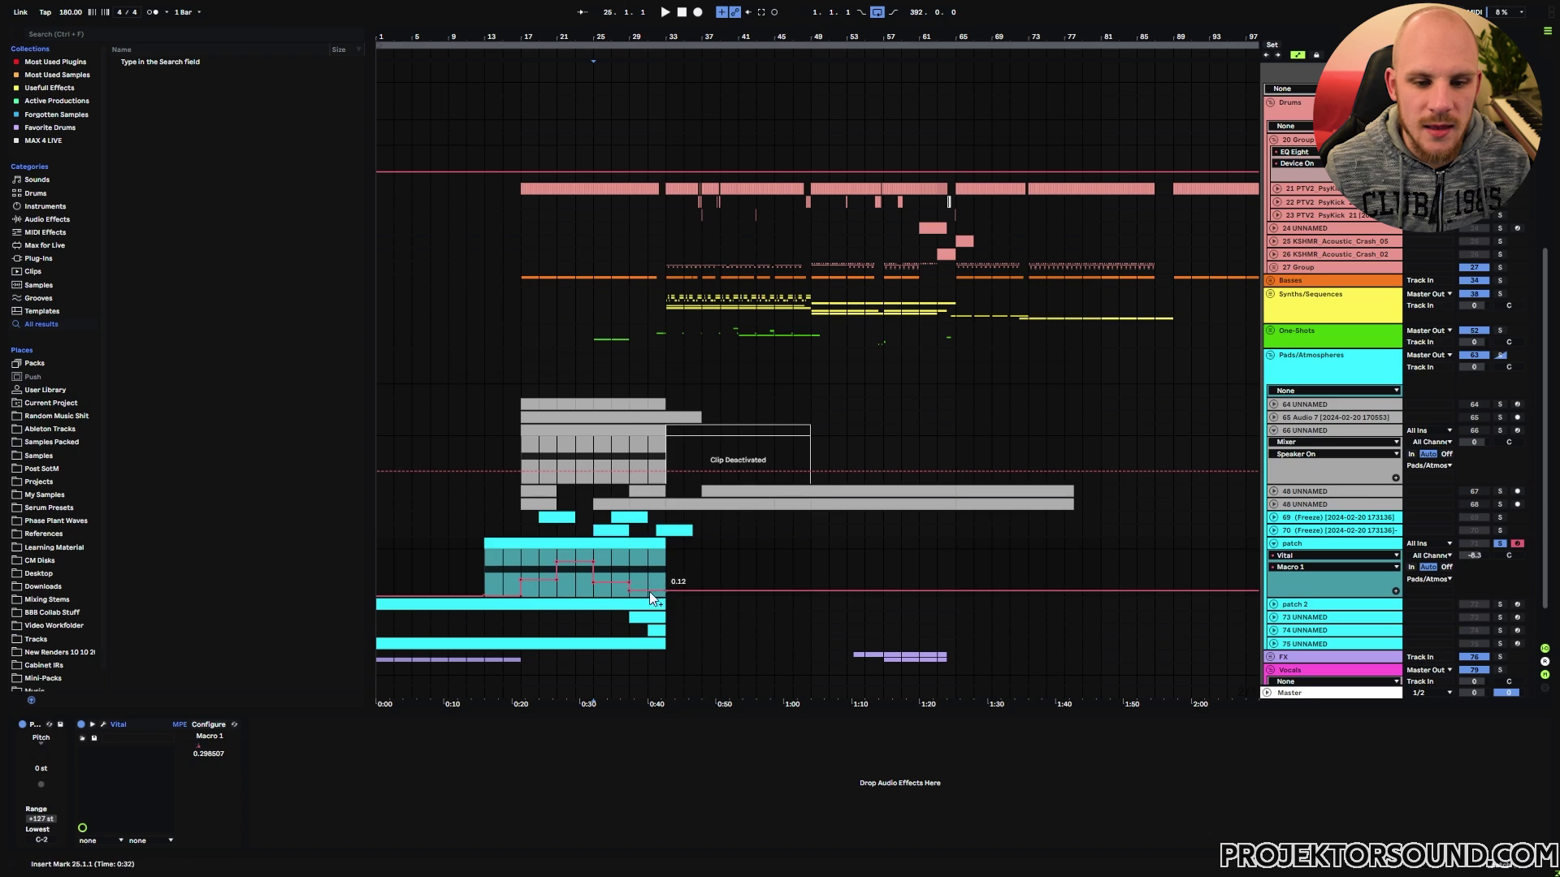
# Step: Draw ramped Macro 2 automation on the patch track between bars 13 and 33, about 0.01 at bar 25 and 0.87 at bar 29
pyautogui.click(105, 725)
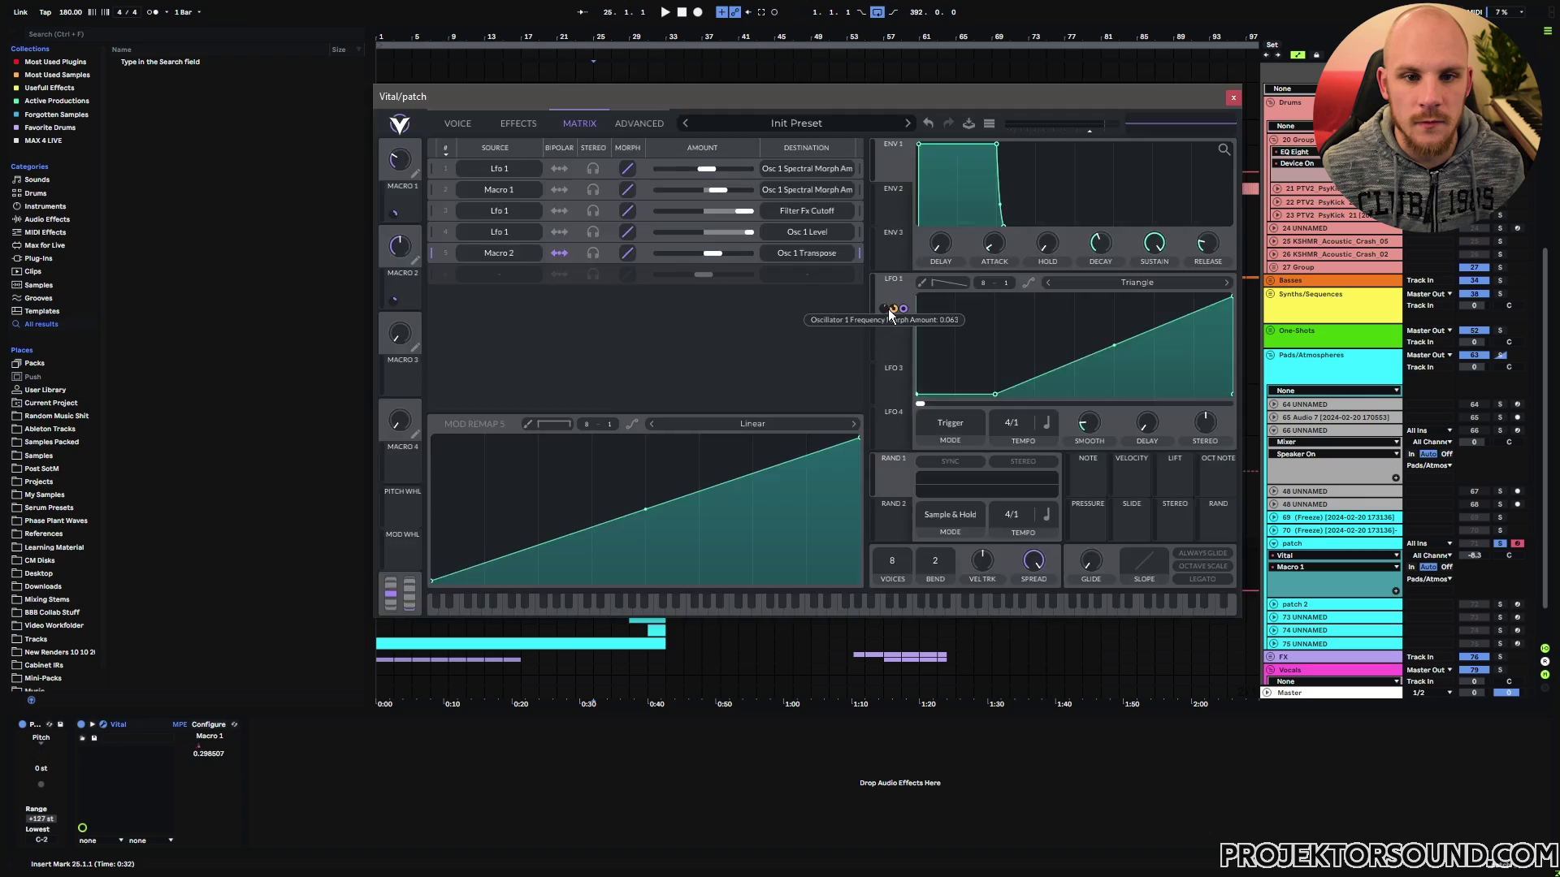
pyautogui.hotkey('ctrl', 'alt', 'p')
pyautogui.moveTo(518, 572); pyautogui.dragTo(594, 595)
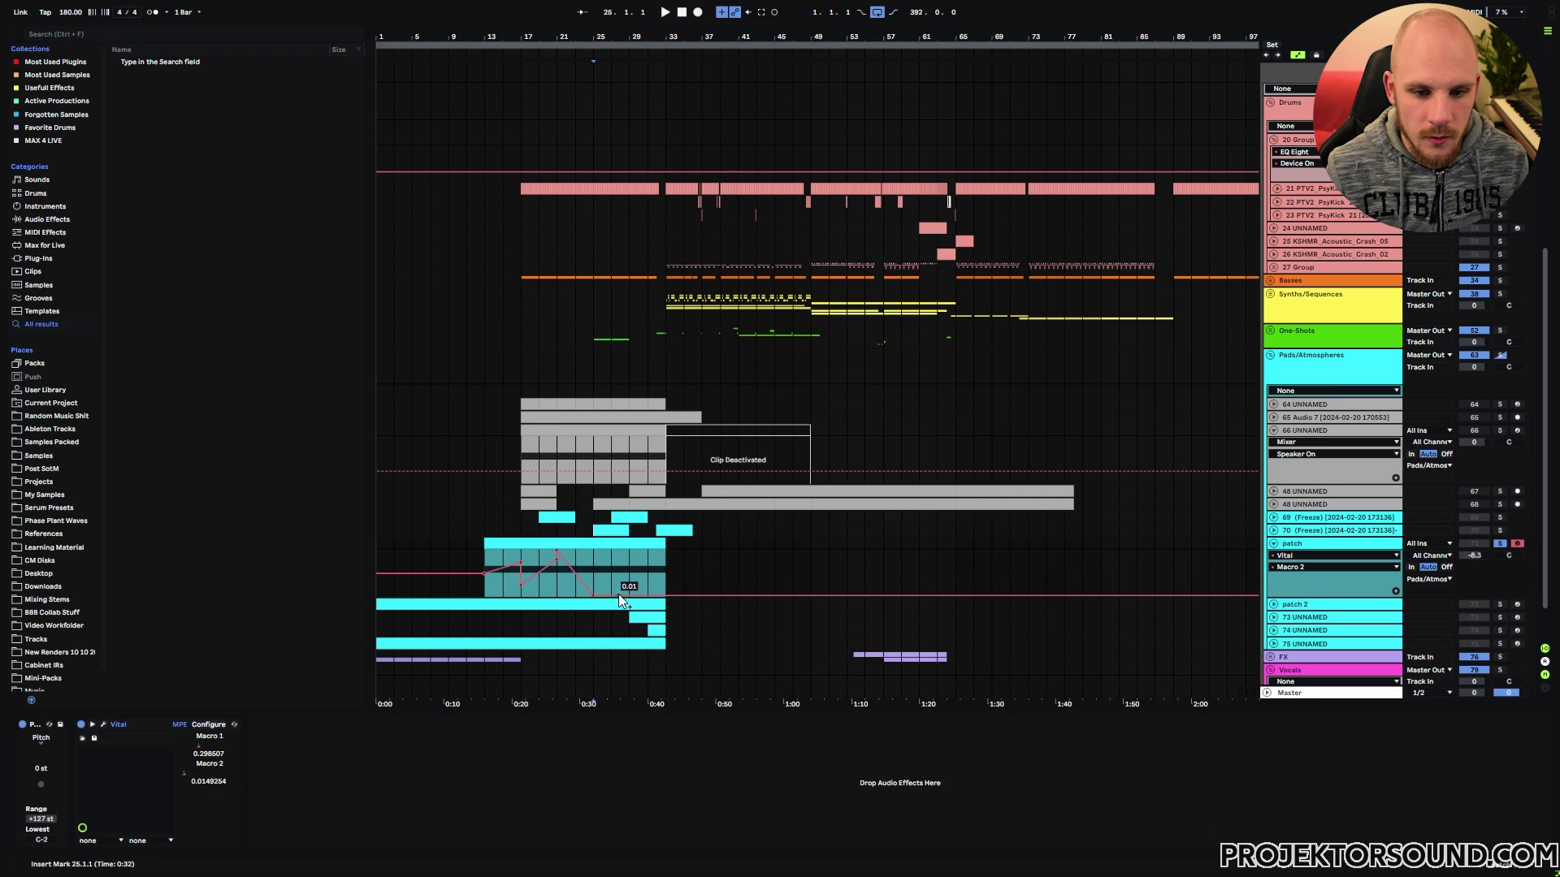
pyautogui.moveTo(632, 596)
pyautogui.mouseDown()
pyautogui.moveTo(654, 551)
pyautogui.moveTo(665, 582)
pyautogui.mouseUp()
# Step: Play the arrangement from bar 13 to audition the macro automation, and place the insert marker at bar 29
pyautogui.click(486, 585)
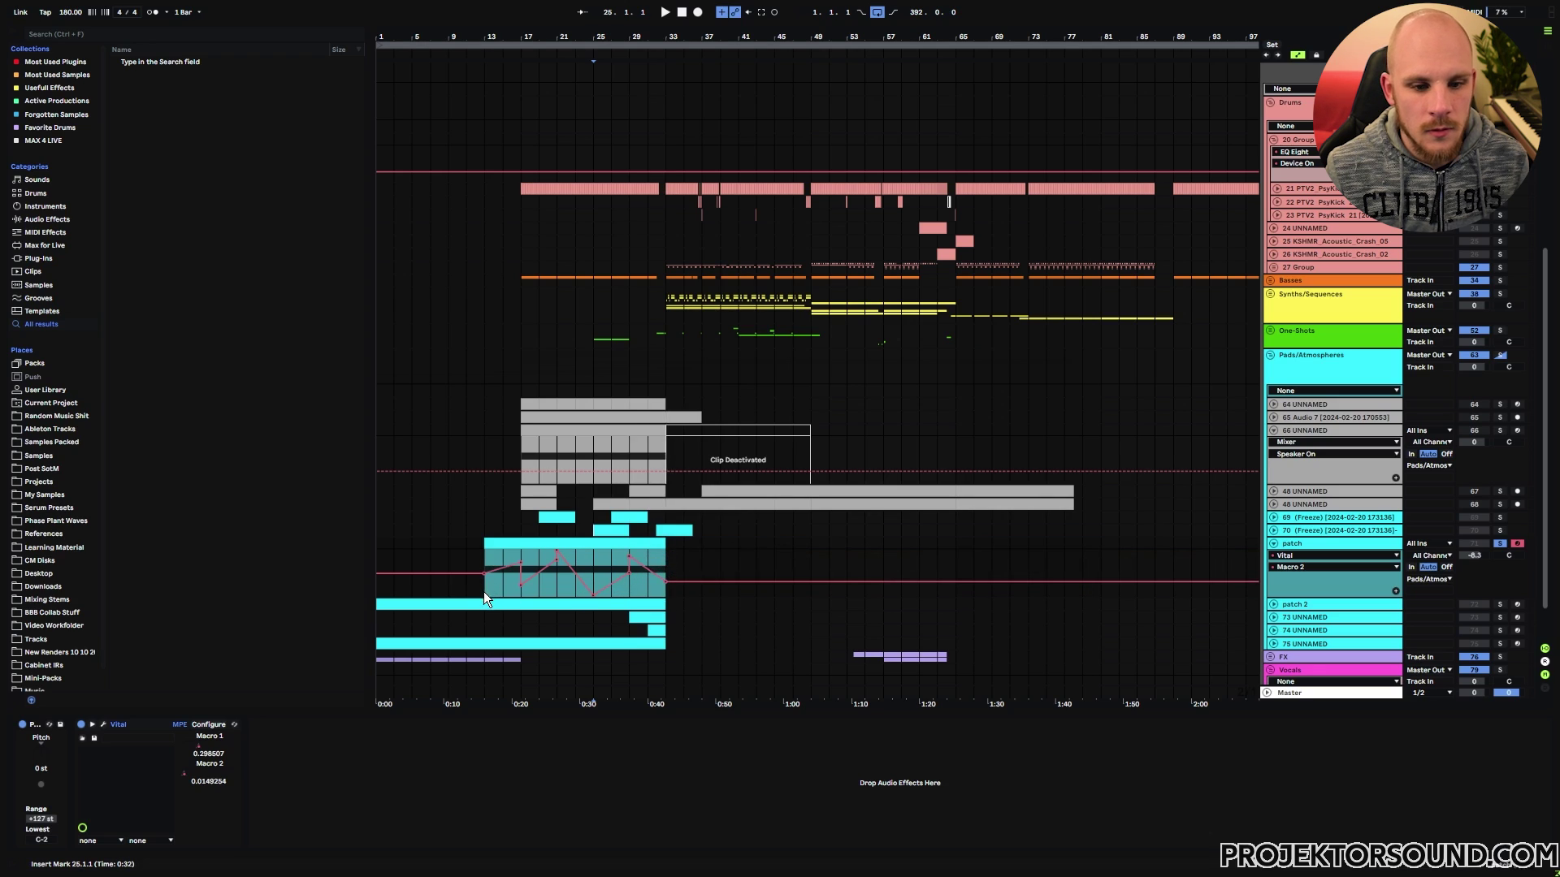
pyautogui.press('space')
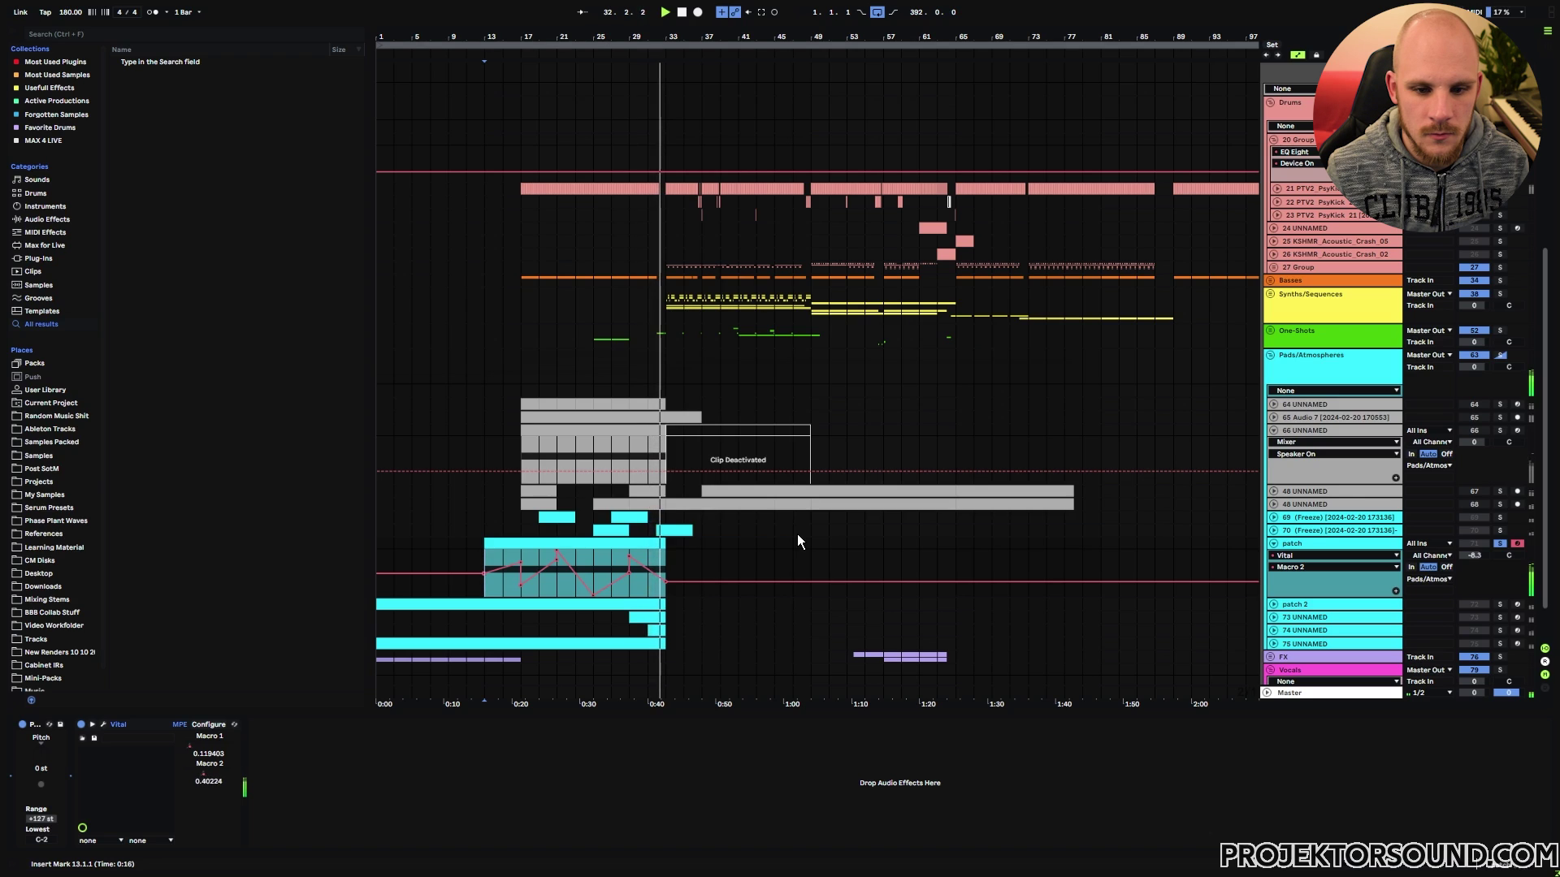
pyautogui.press('space')
pyautogui.press('space')
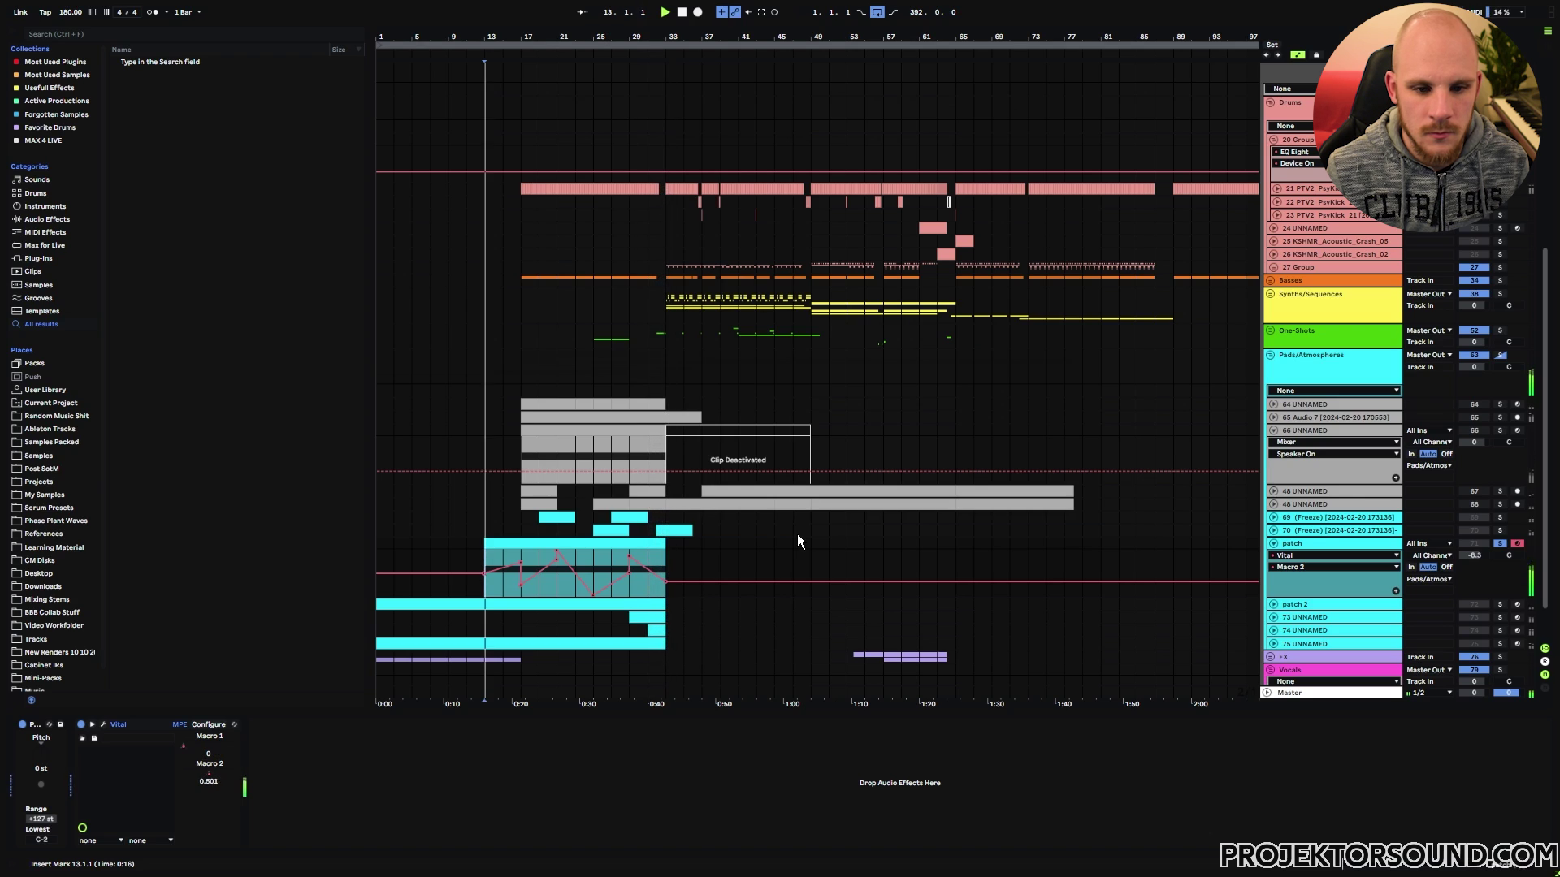
pyautogui.click(628, 589)
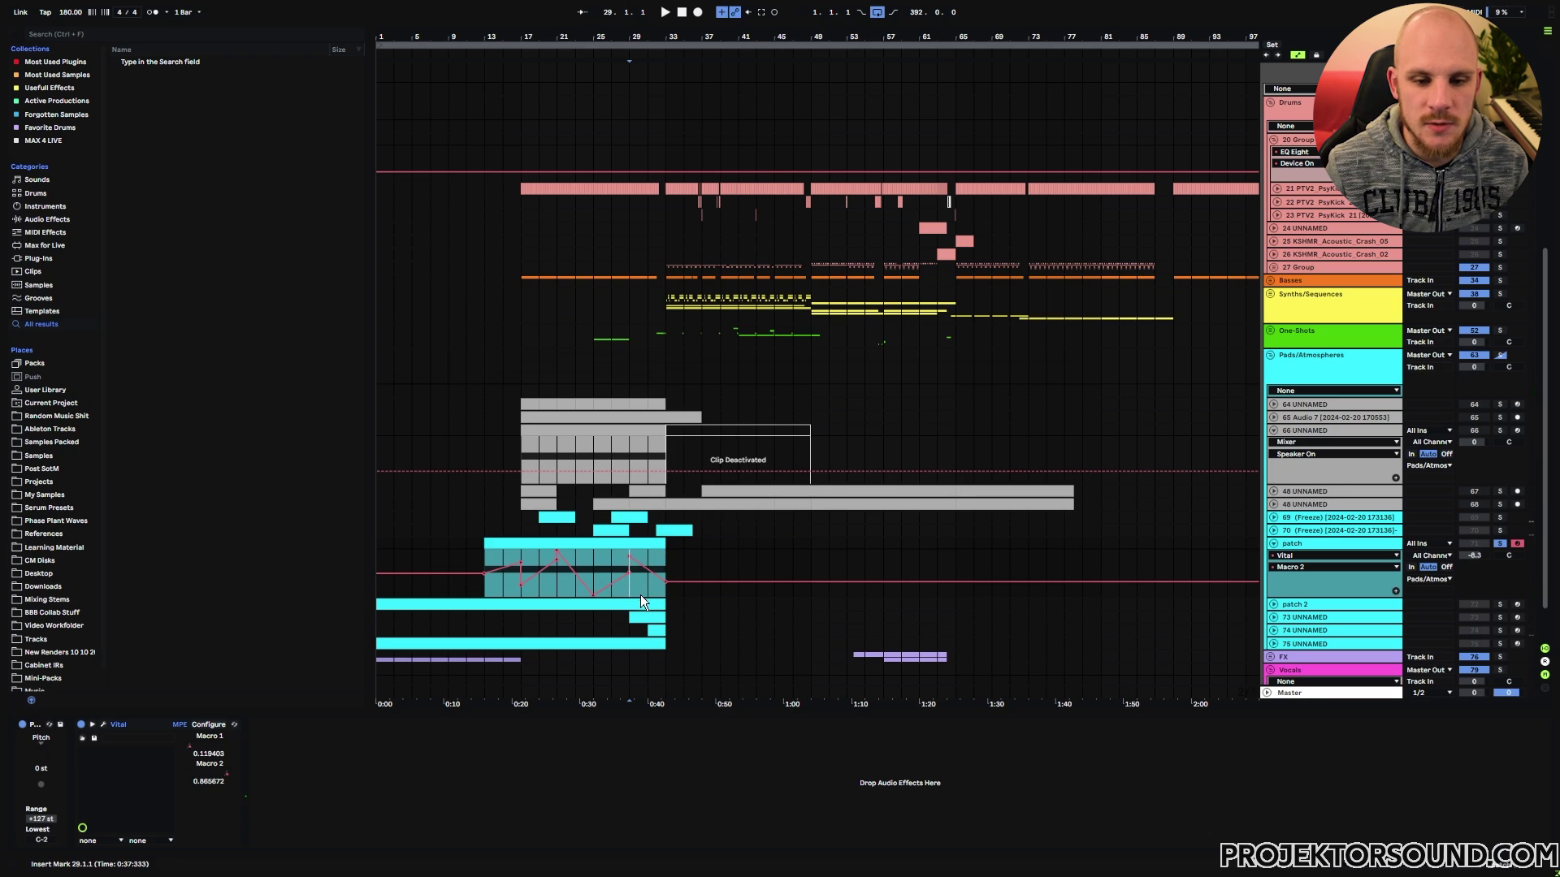
# Step: Audition the patch track's automation from bar 29, and unfold the patch 2 track in place of patch
pyautogui.press('space')
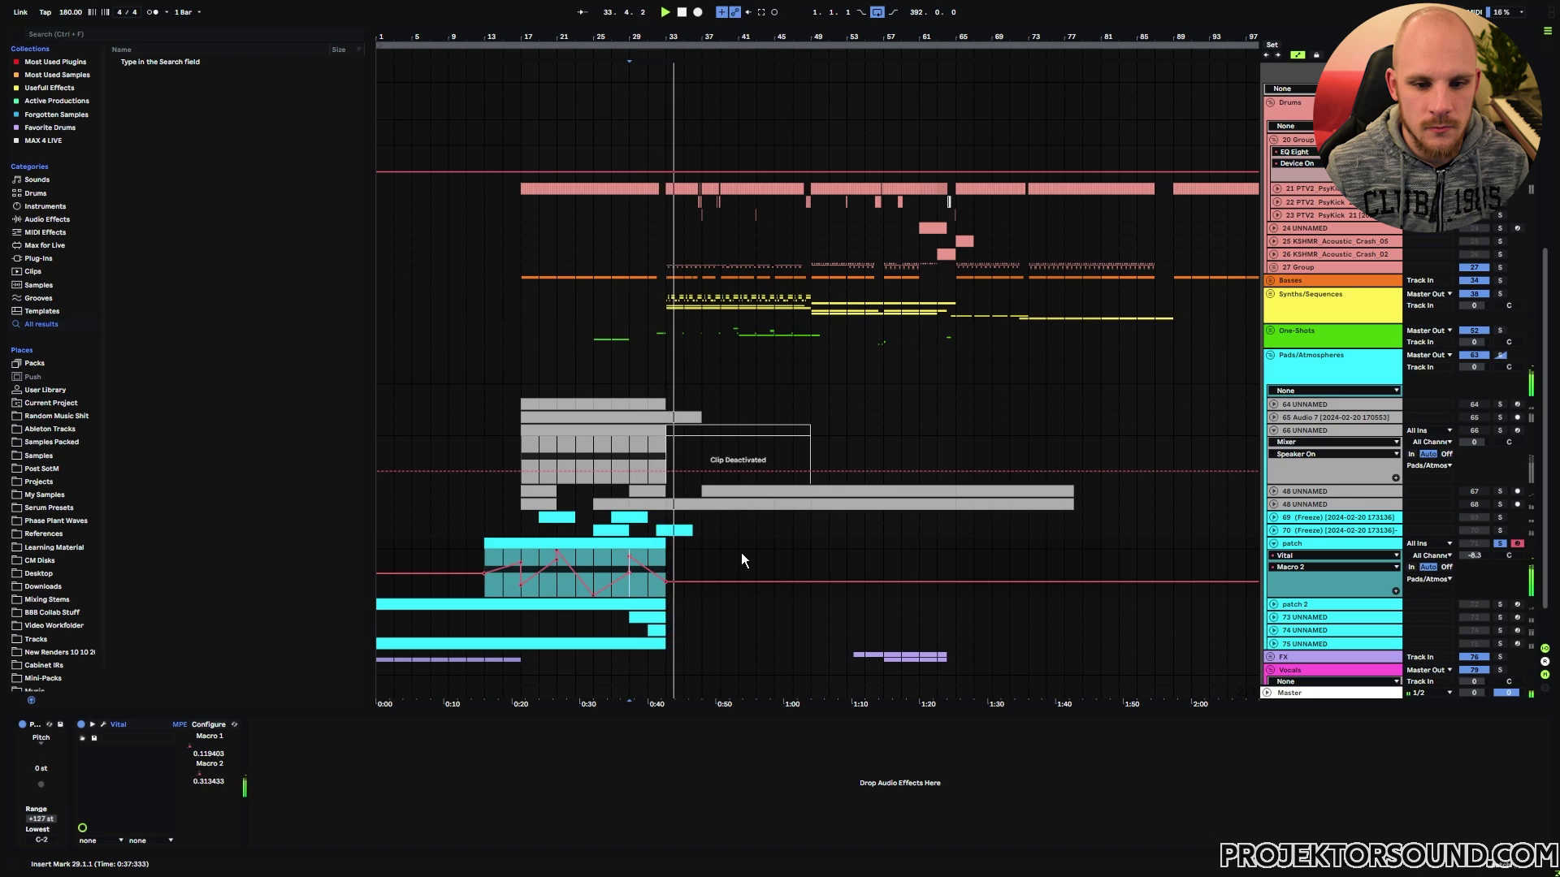
pyautogui.click(1274, 544)
pyautogui.click(1272, 558)
pyautogui.click(1290, 556)
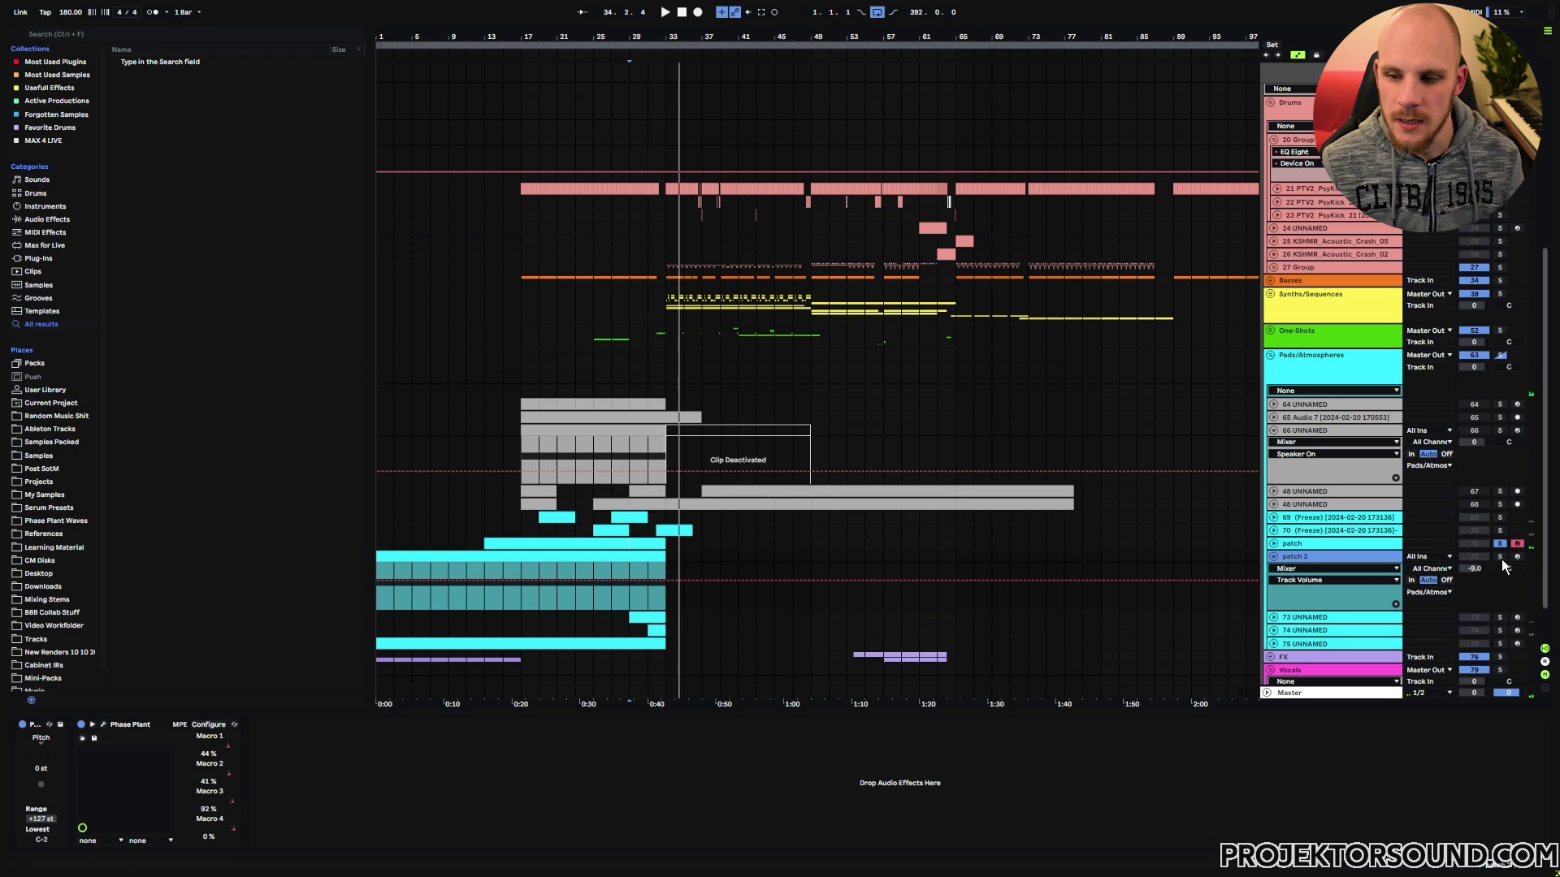
# Step: Open the Phase Plant instrument on patch 2 and examine its macros and Random modulator
pyautogui.click(103, 724)
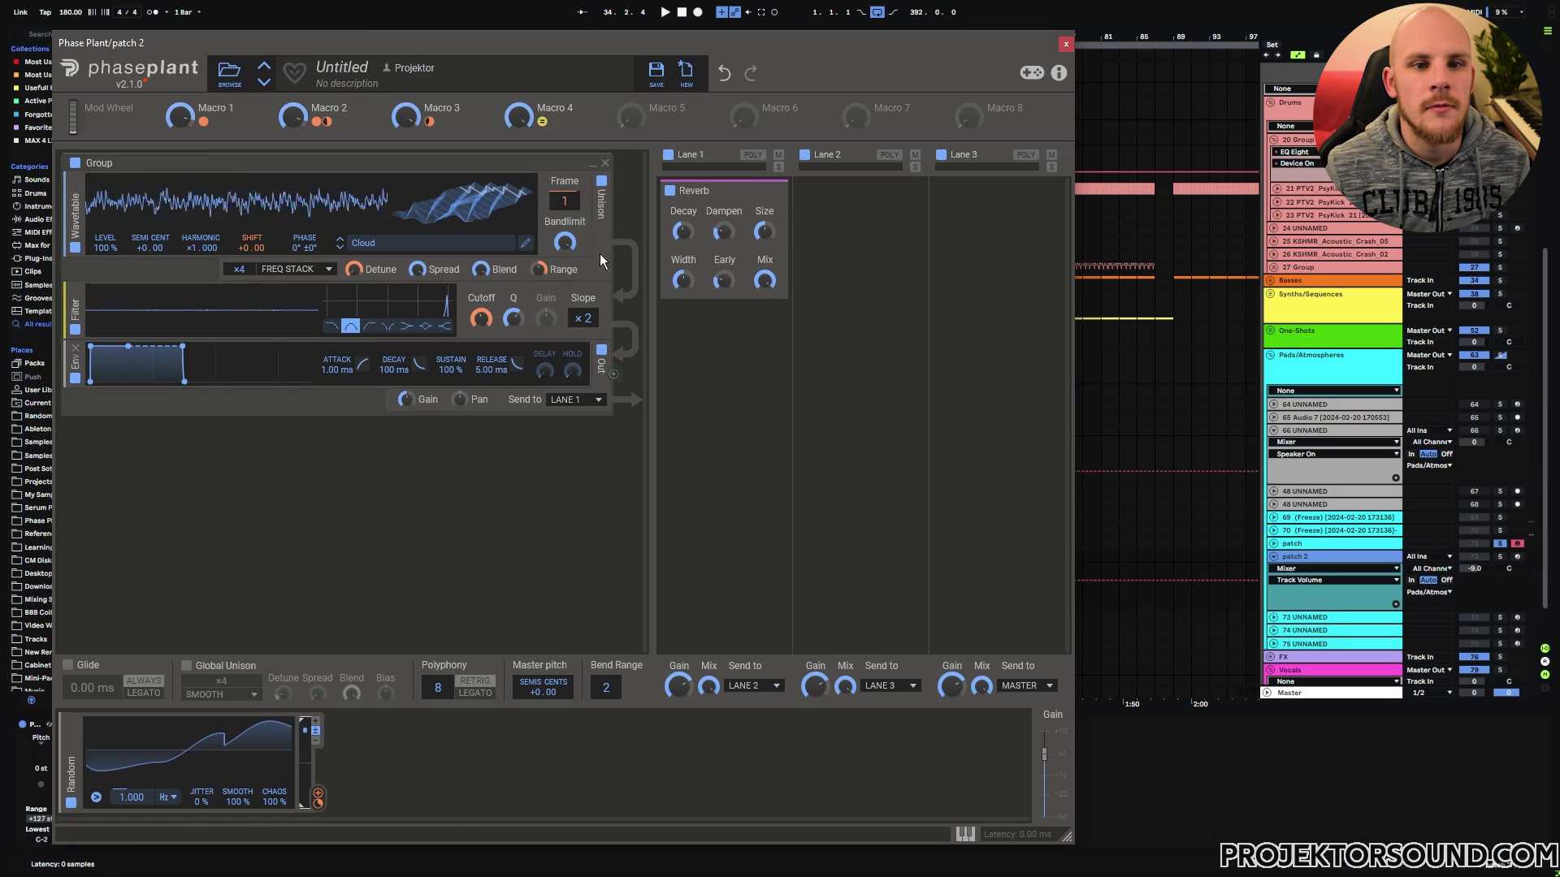
pyautogui.moveTo(541, 122)
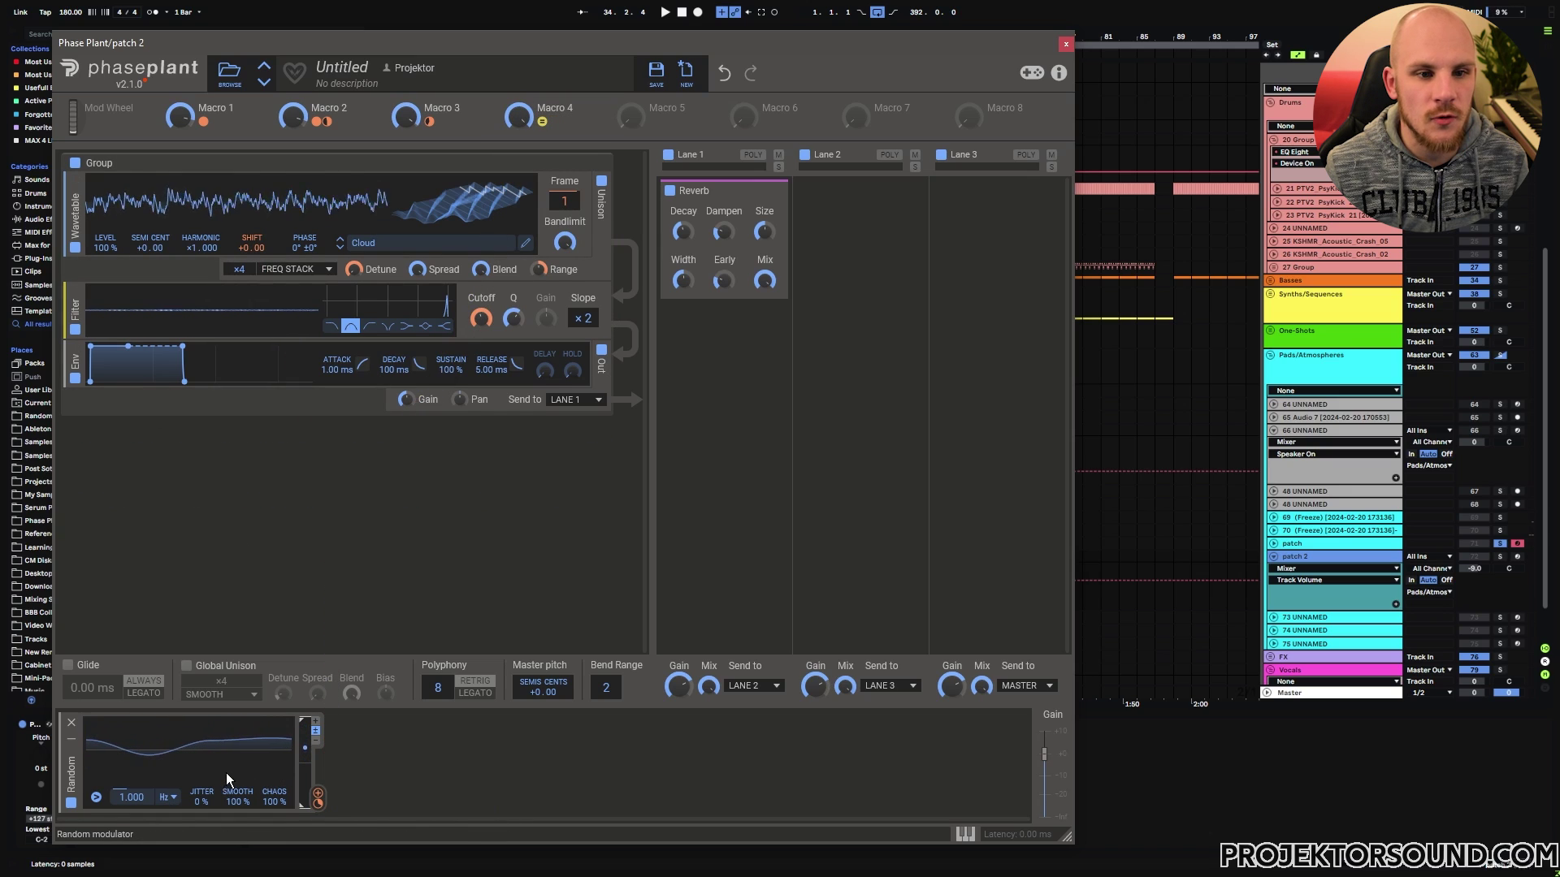
pyautogui.hotkey('ctrl', 'alt', 'p')
# Step: Solo and audition patch 2 from bar 1, and display its Macro 4 automation with the insert marker at bar 17
pyautogui.click(380, 597)
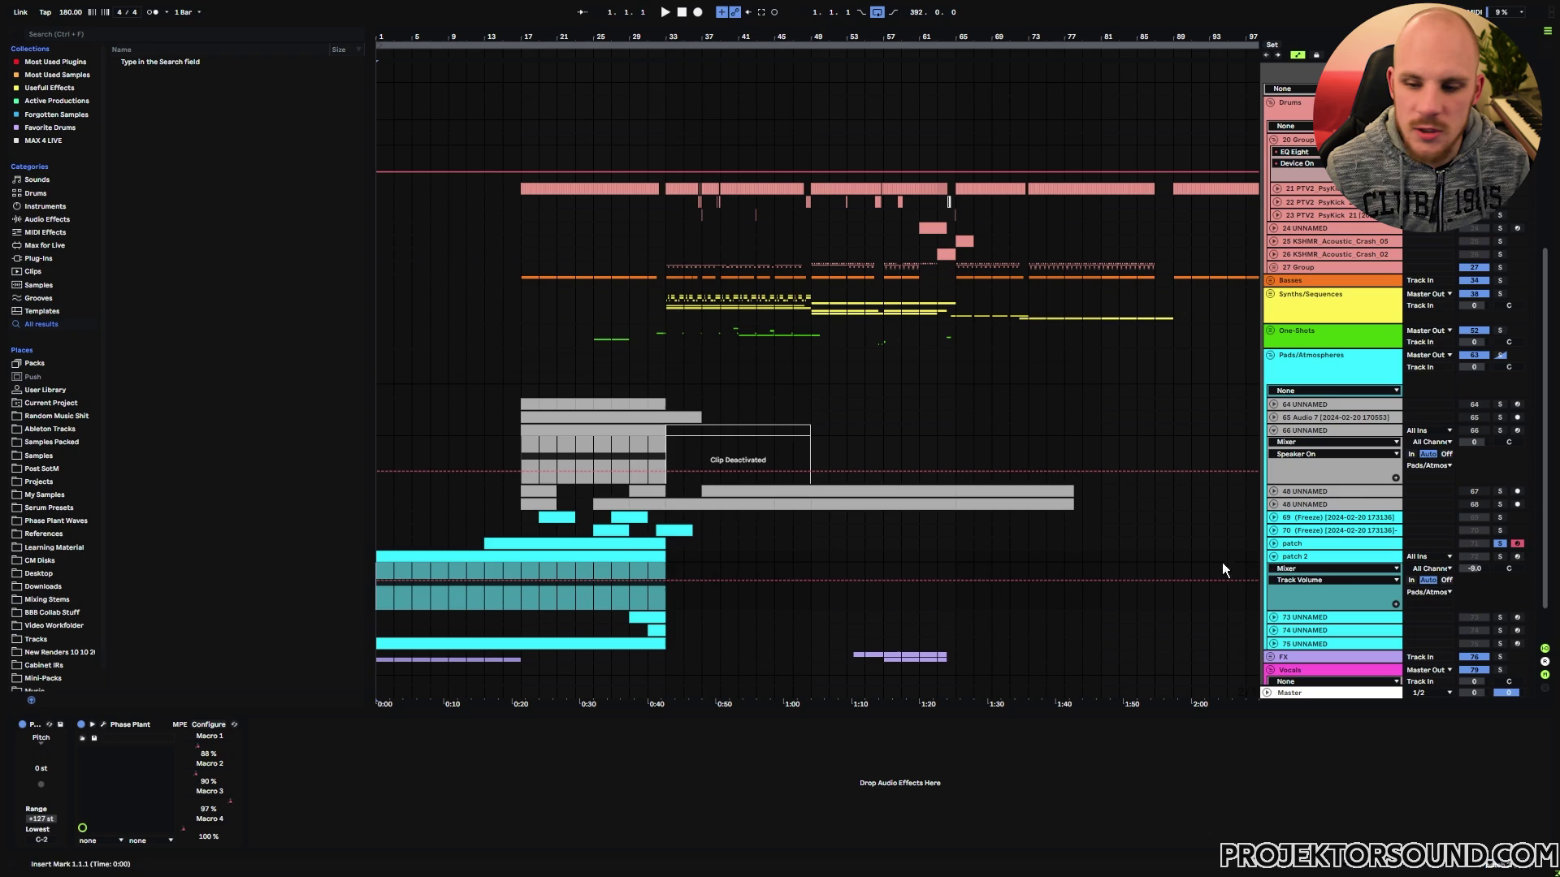
pyautogui.click(1342, 560)
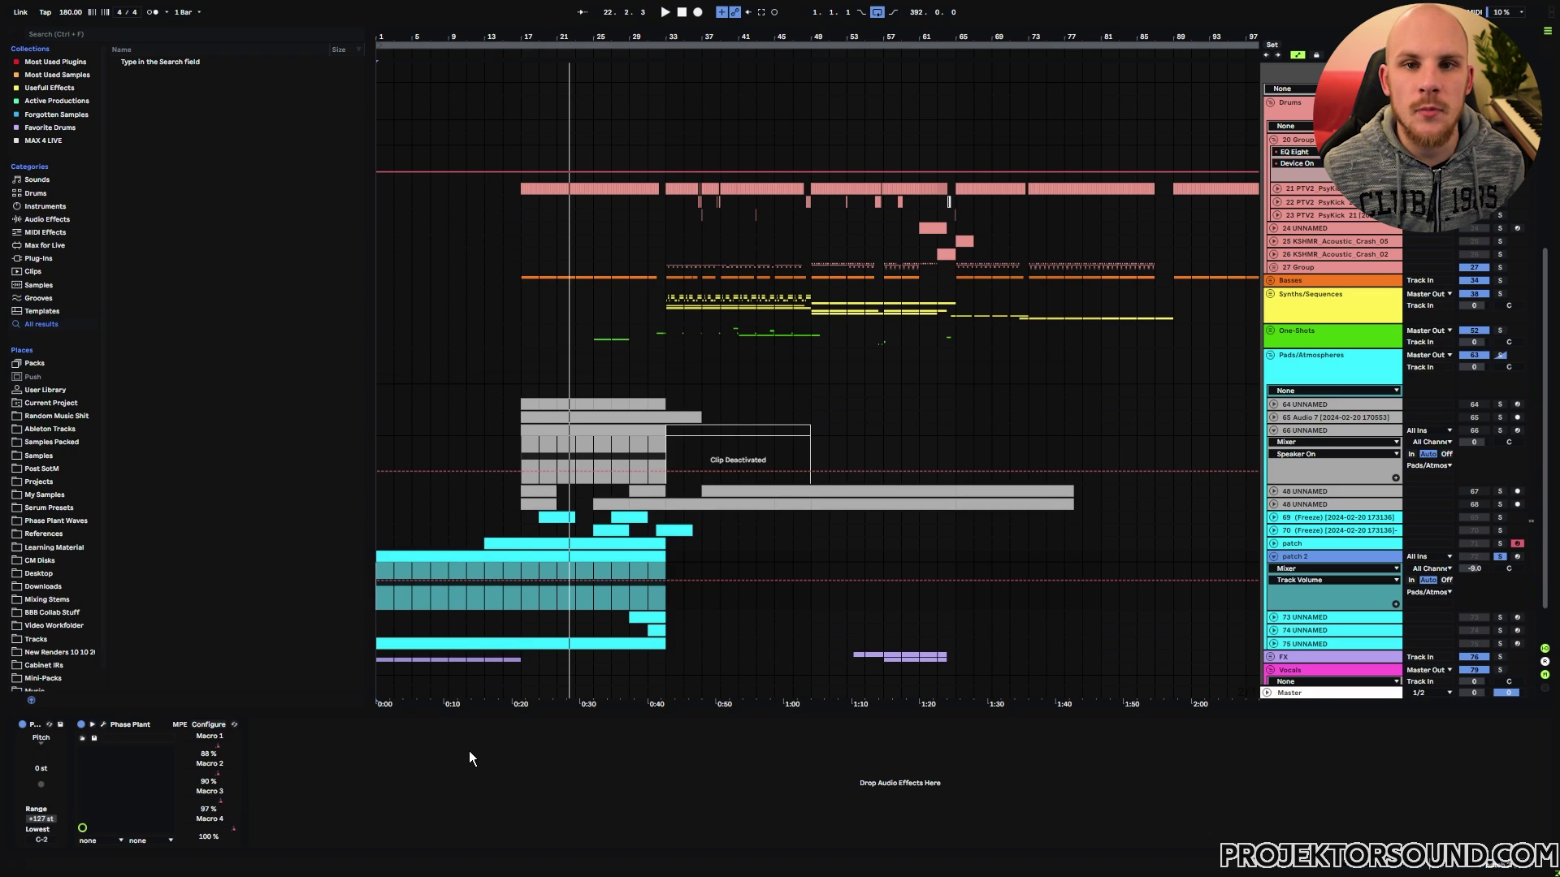
pyautogui.click(233, 835)
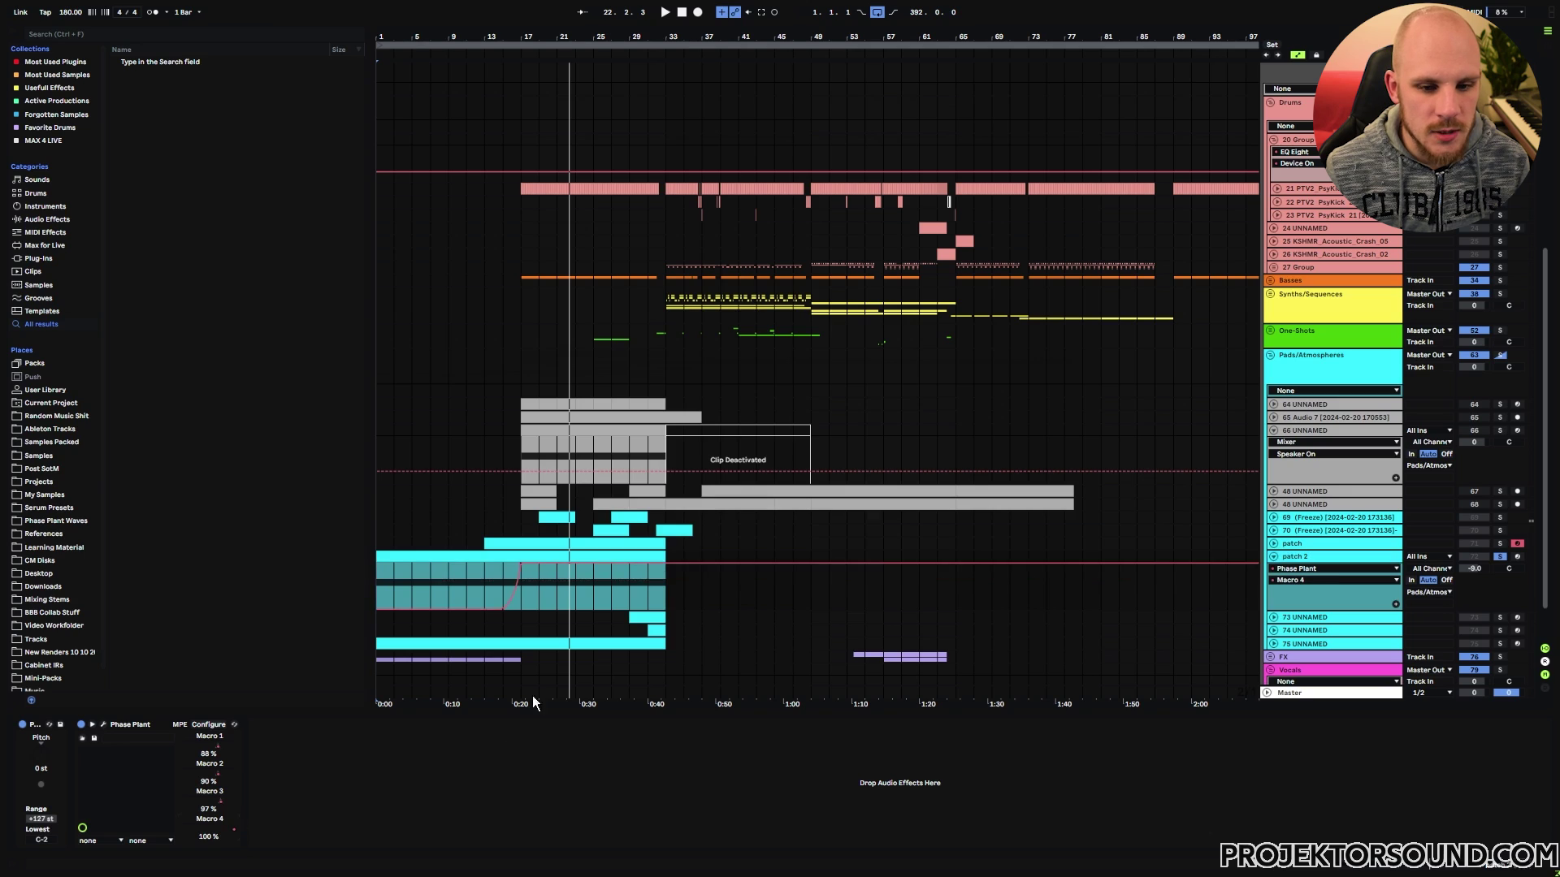
pyautogui.click(504, 573)
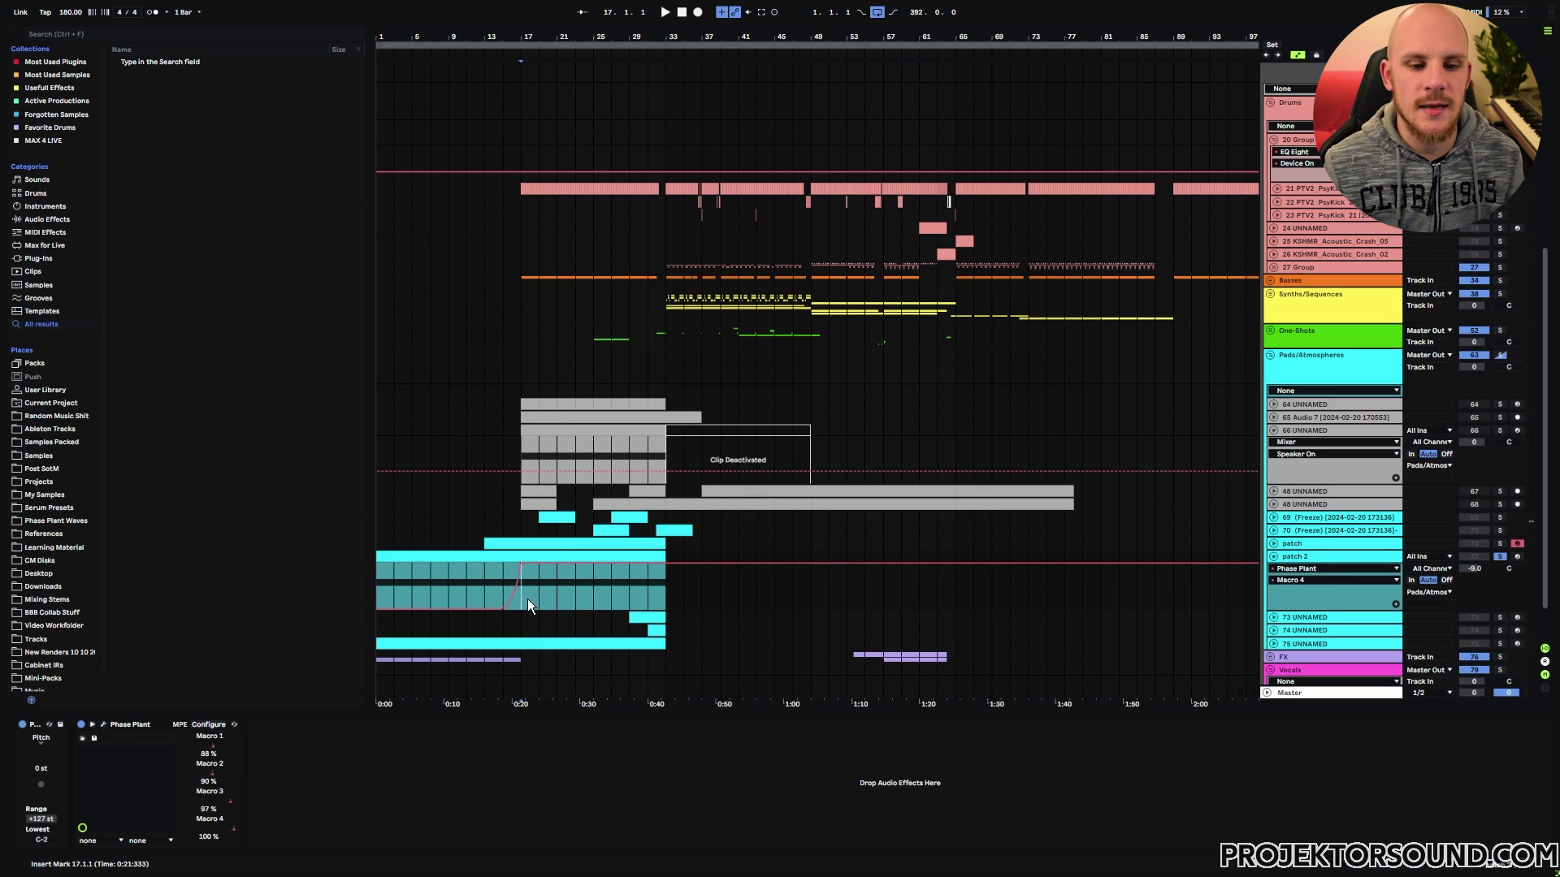
# Step: Examine in Phase Plant which parameters Macros 1 to 3 and the Random modulator control
pyautogui.hotkey('ctrl', 'alt', 'p')
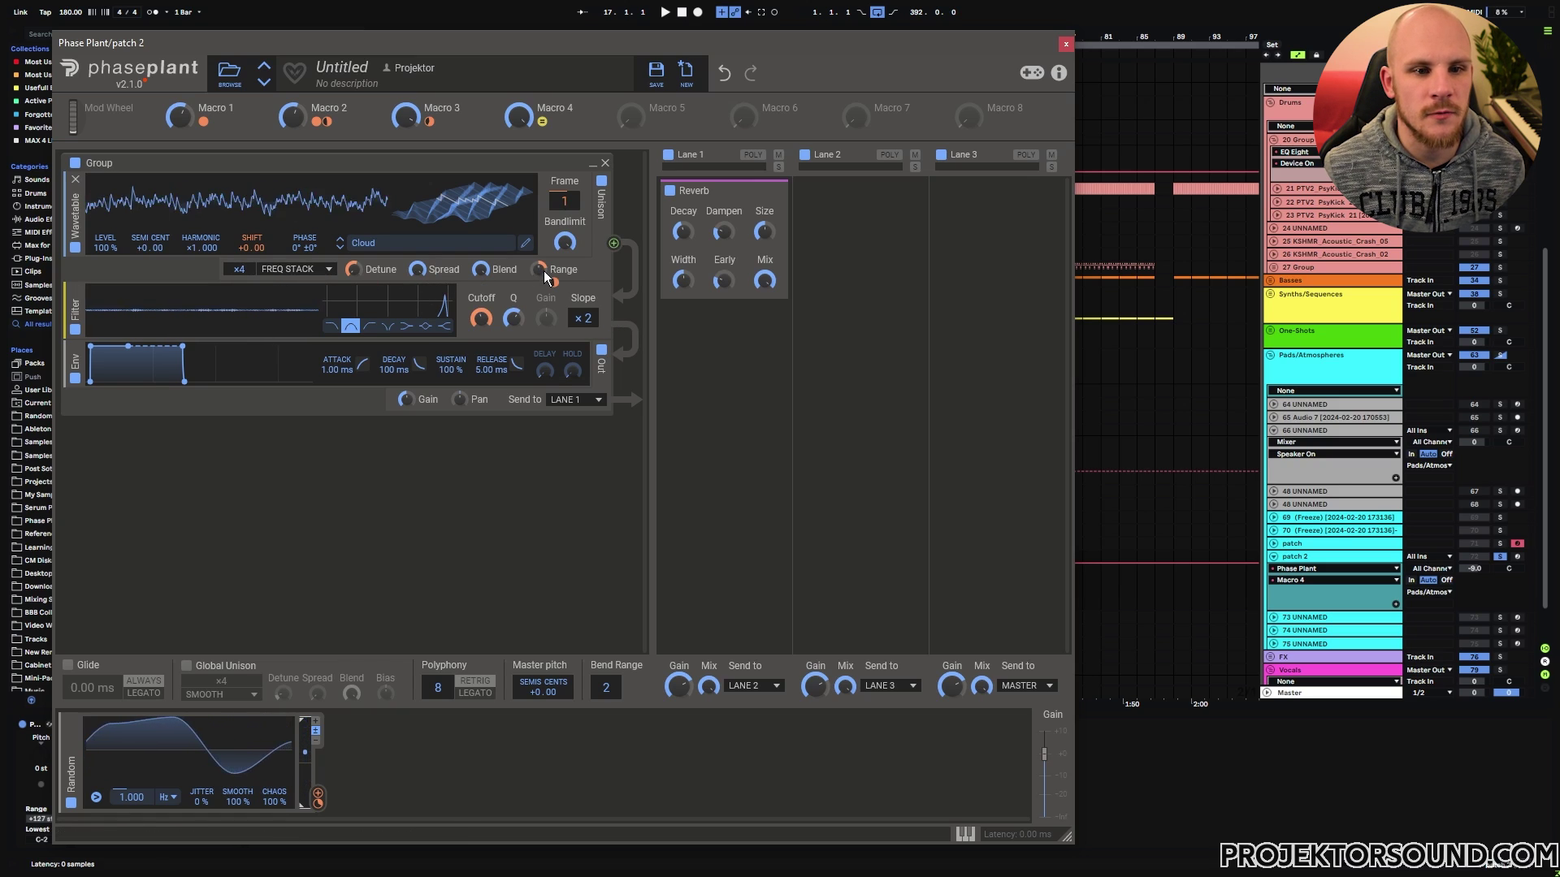
pyautogui.moveTo(316, 125)
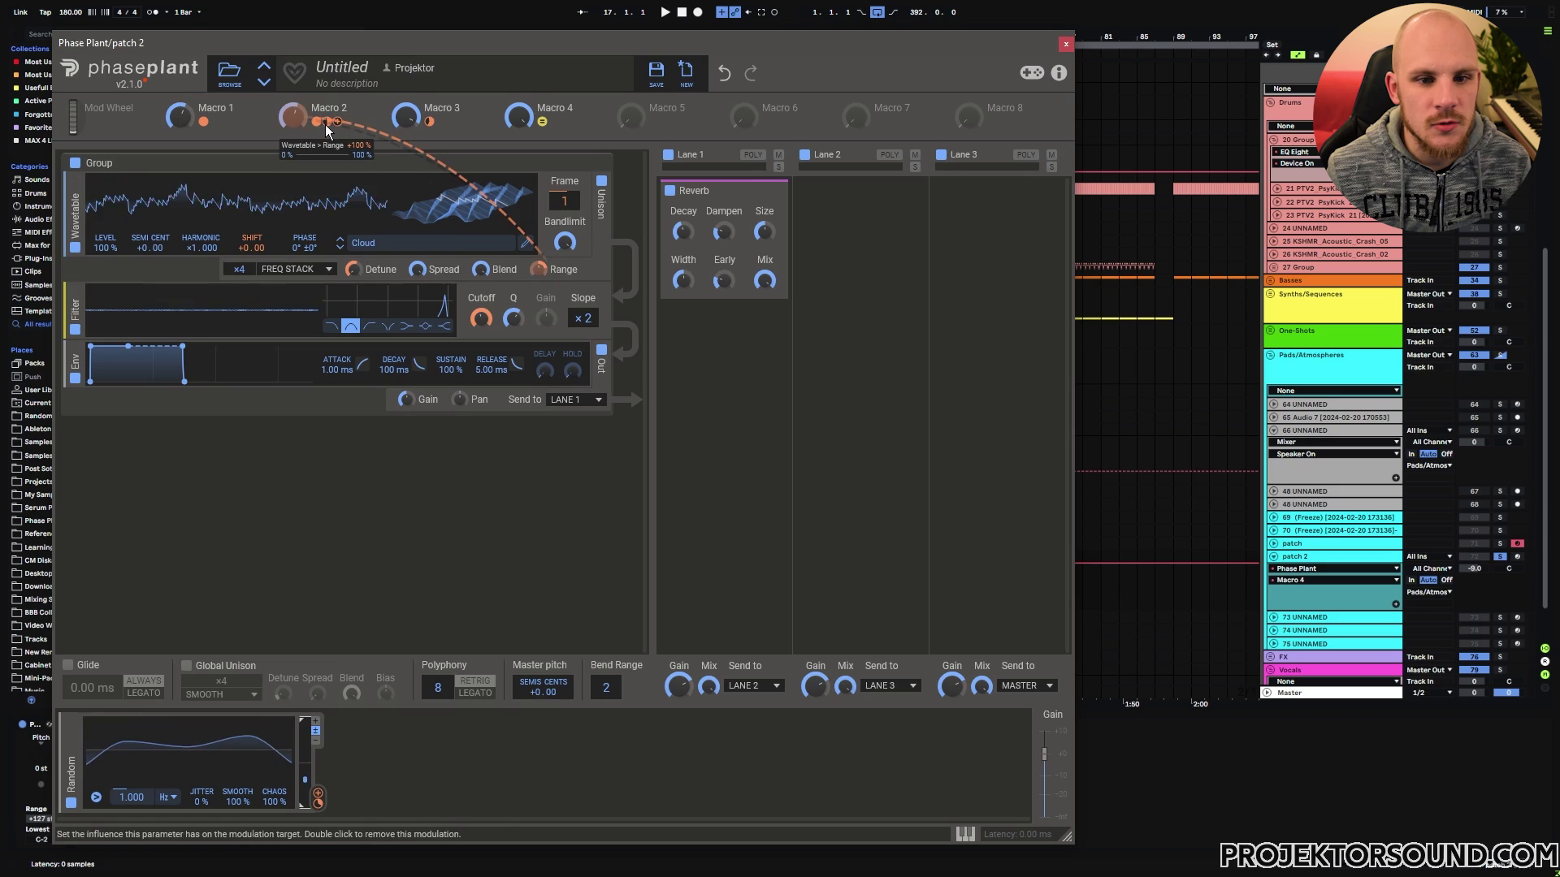
pyautogui.moveTo(429, 122)
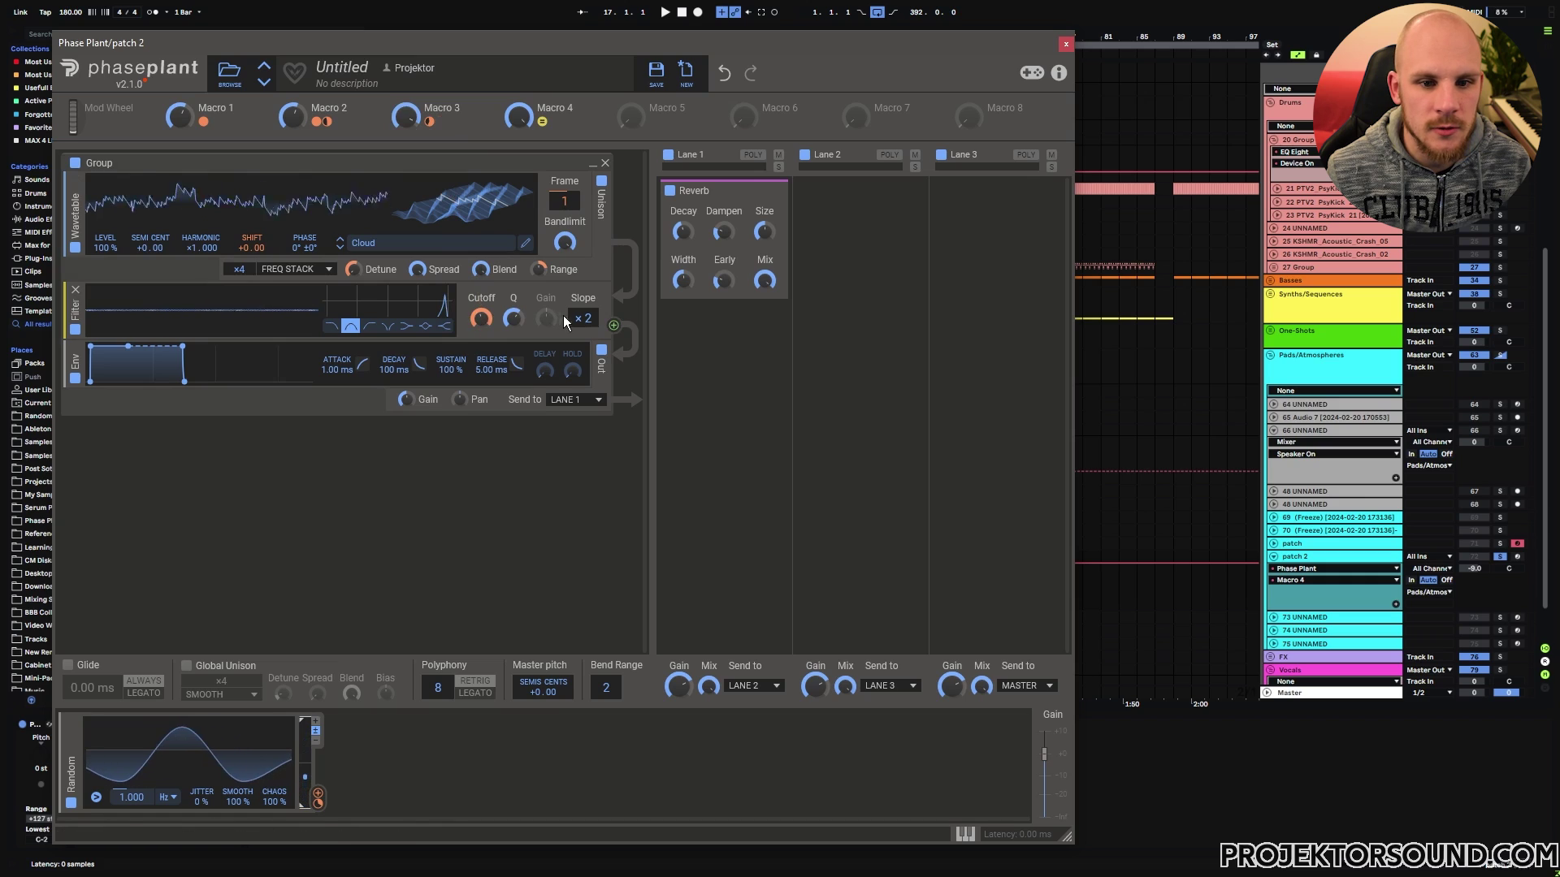
pyautogui.moveTo(203, 122)
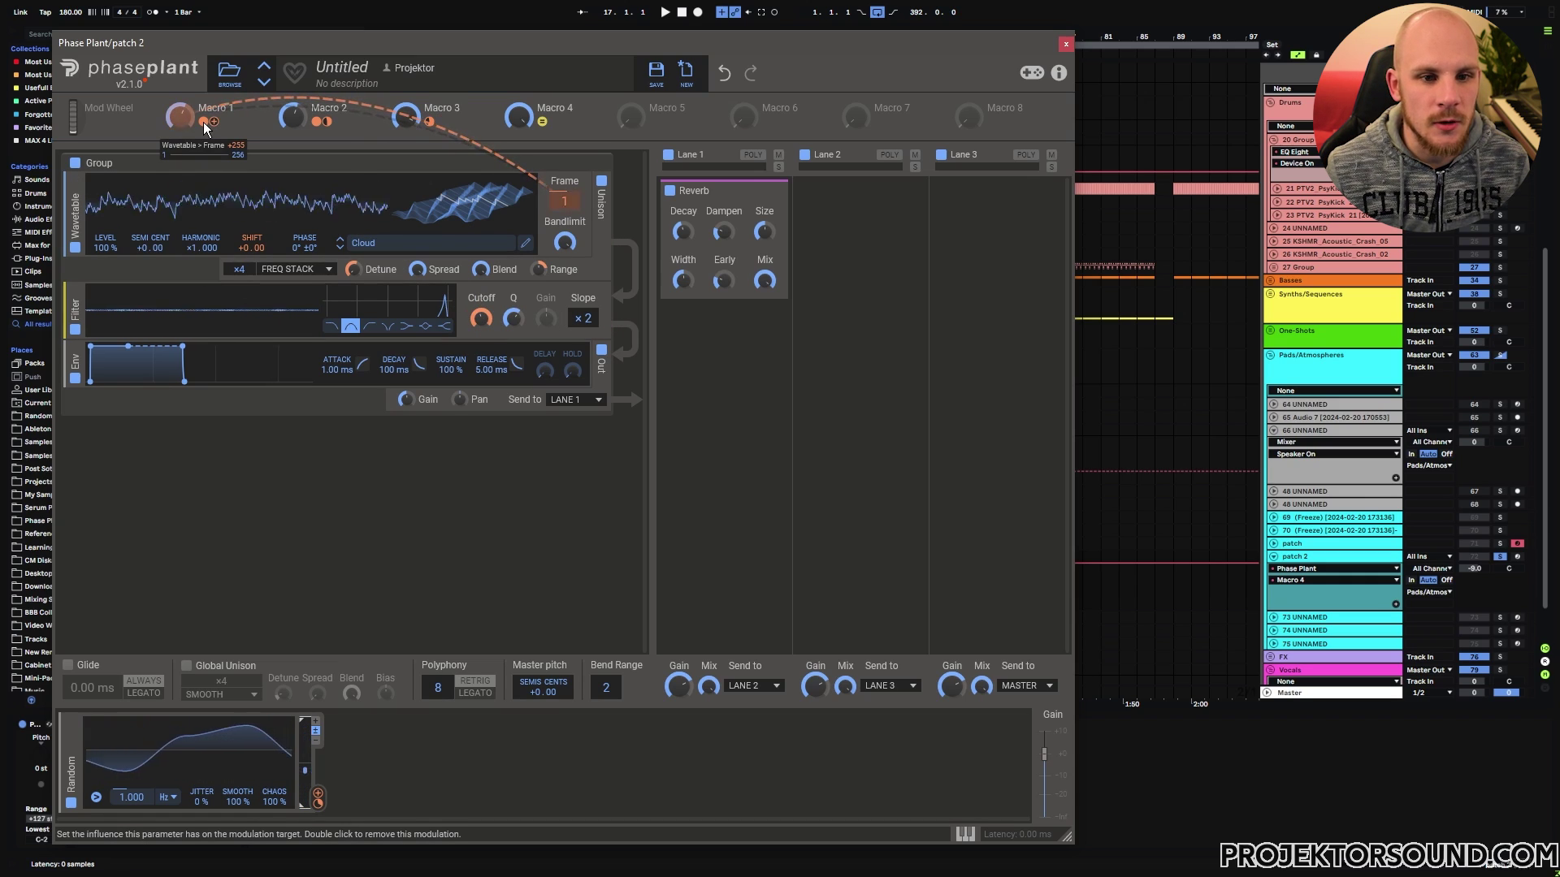
pyautogui.moveTo(320, 807)
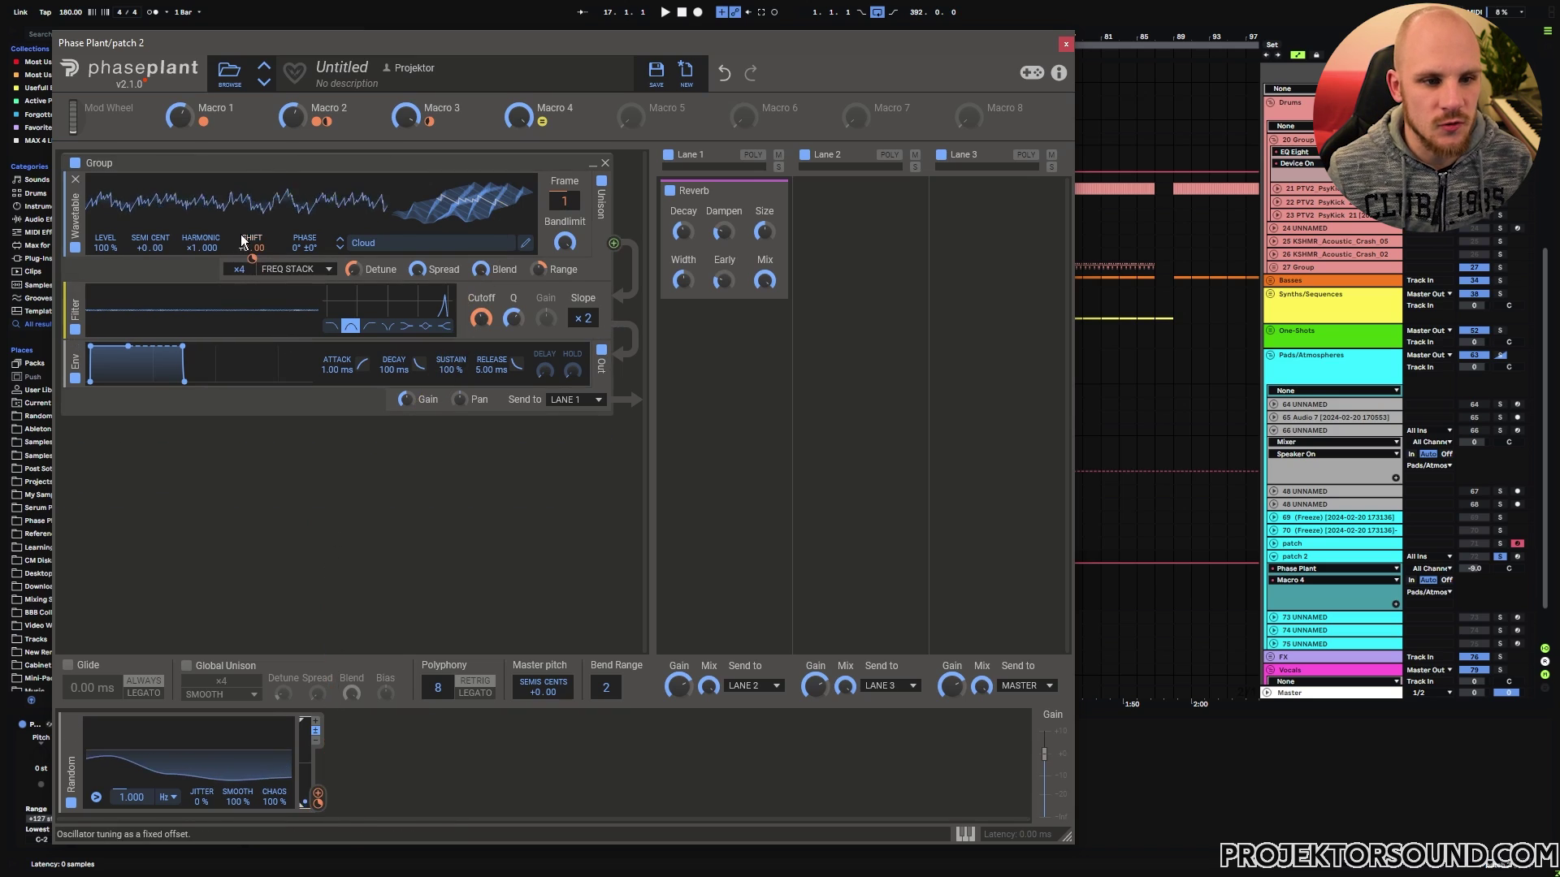
pyautogui.moveTo(254, 259)
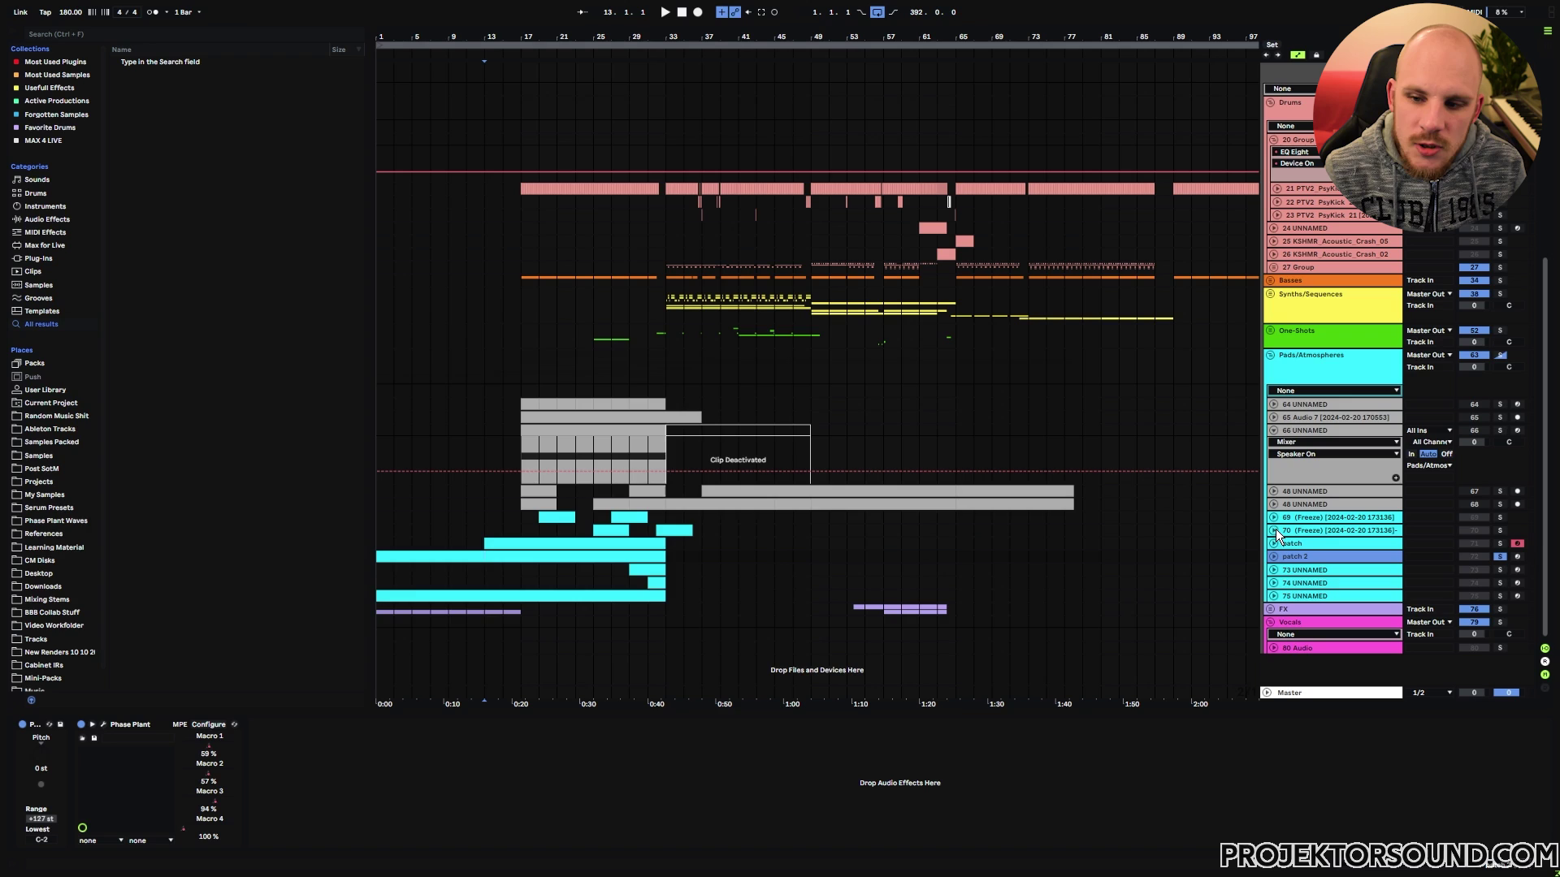
# Step: Unfold frozen tracks 69 and 70 and magnify the arrangement around their clips
pyautogui.click(1275, 531)
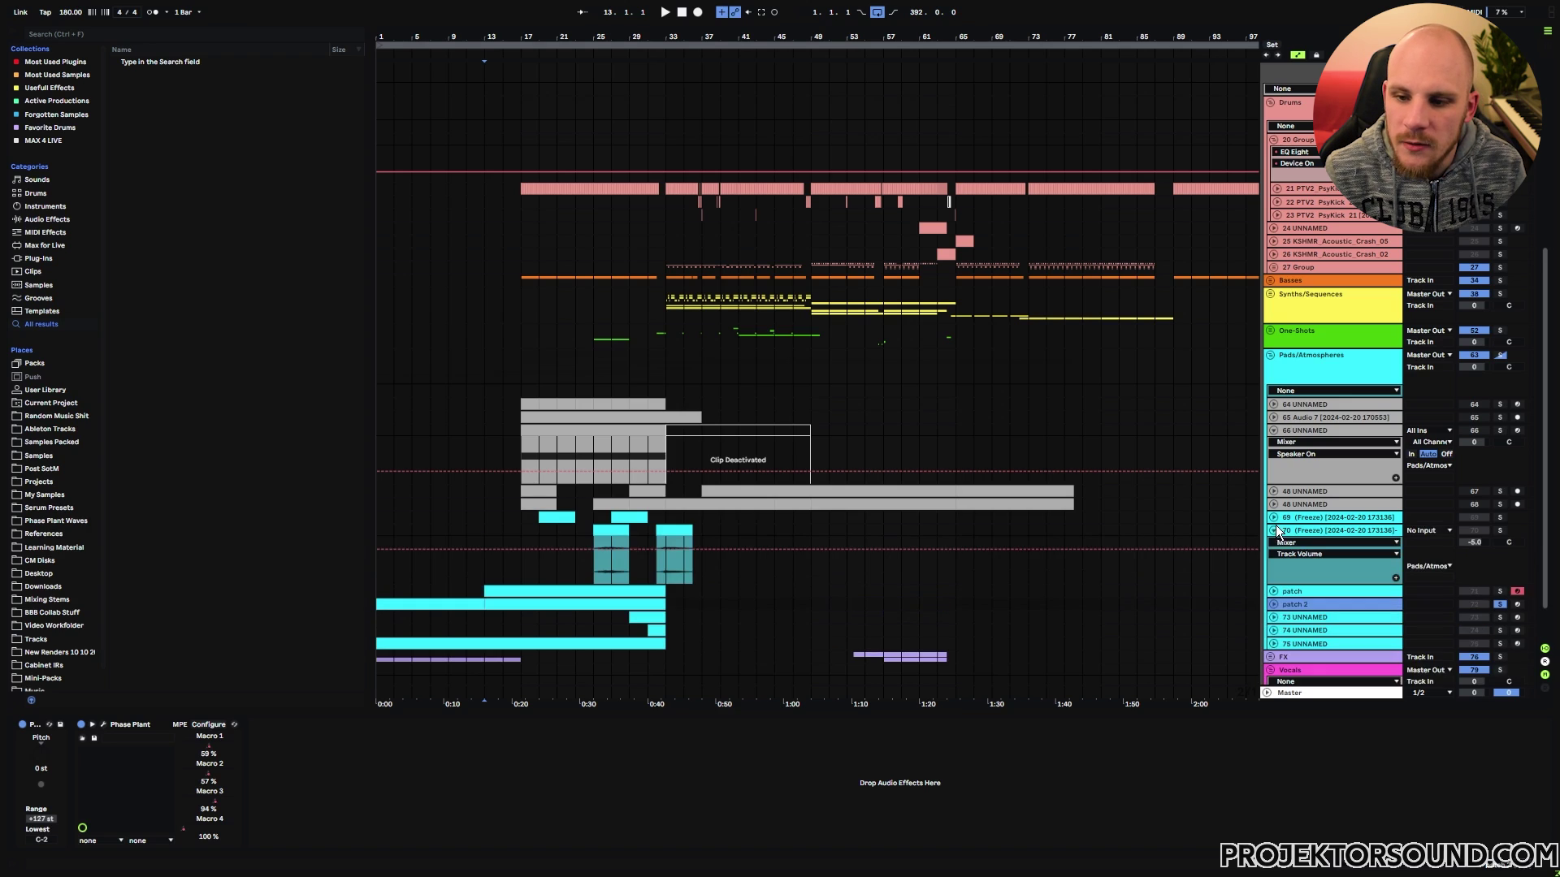
pyautogui.click(1273, 517)
pyautogui.click(538, 528)
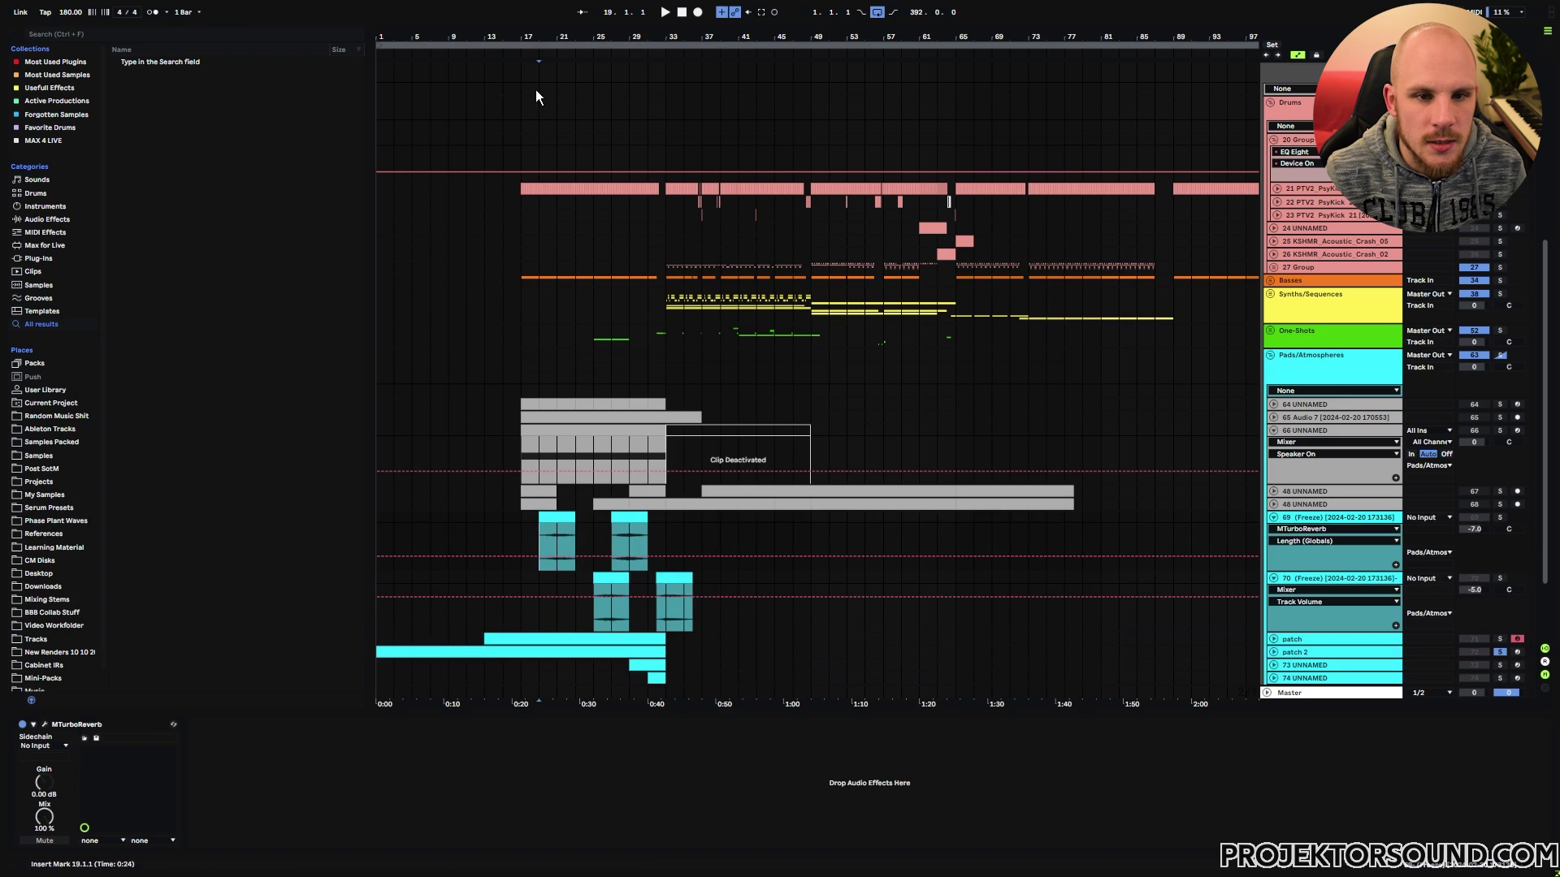
pyautogui.moveTo(562, 34); pyautogui.dragTo(585, 226)
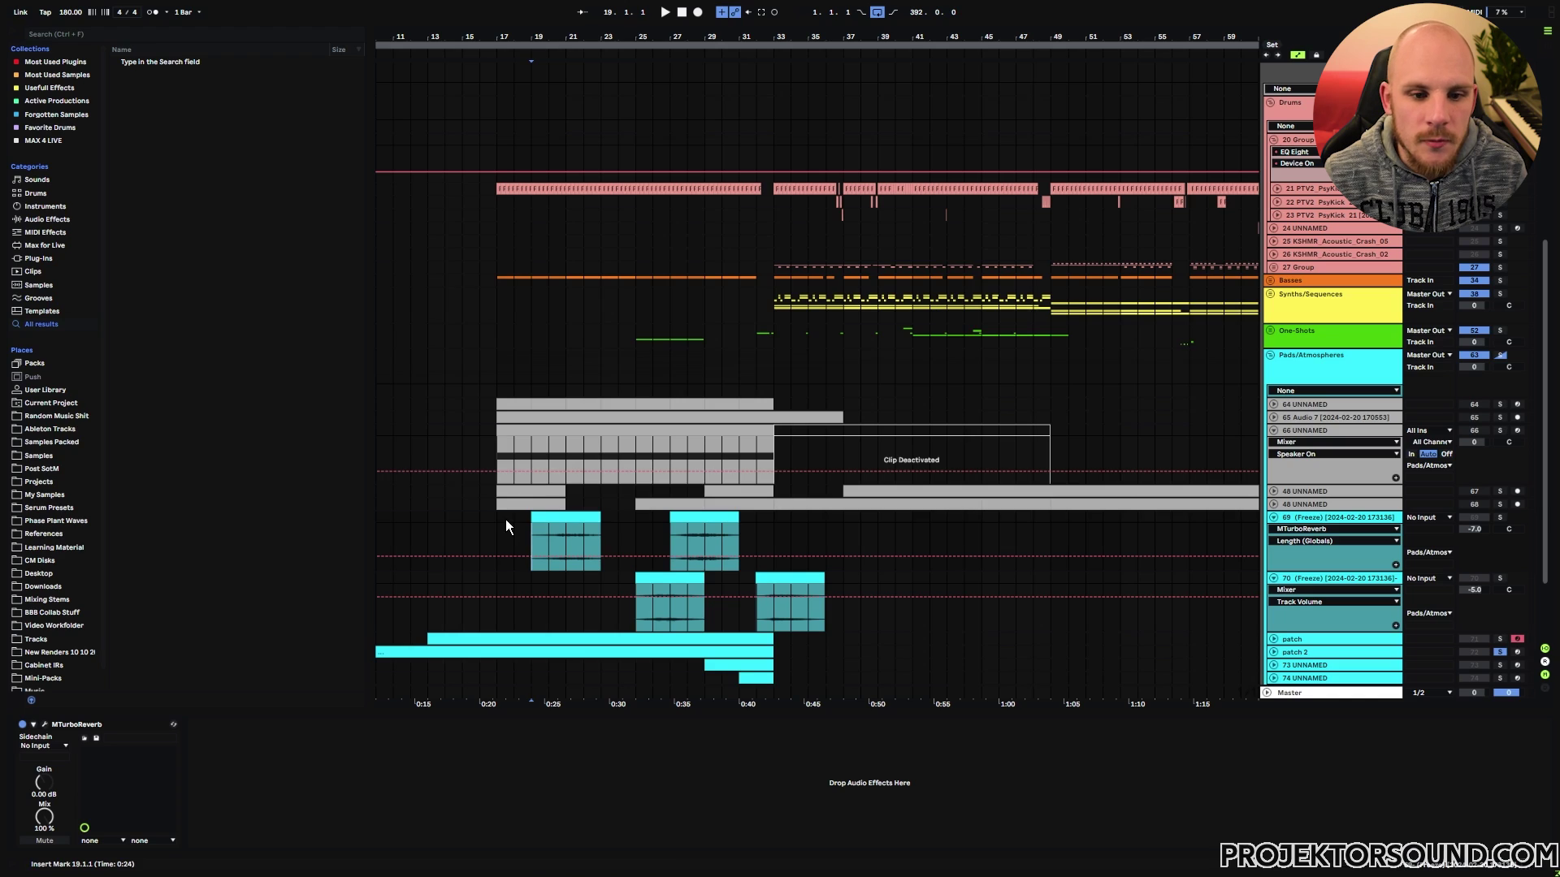
# Step: Mark out the section from bar 17 to bar 33 on the drum tracks to examine its phrase structure
pyautogui.moveTo(499, 214); pyautogui.dragTo(780, 242)
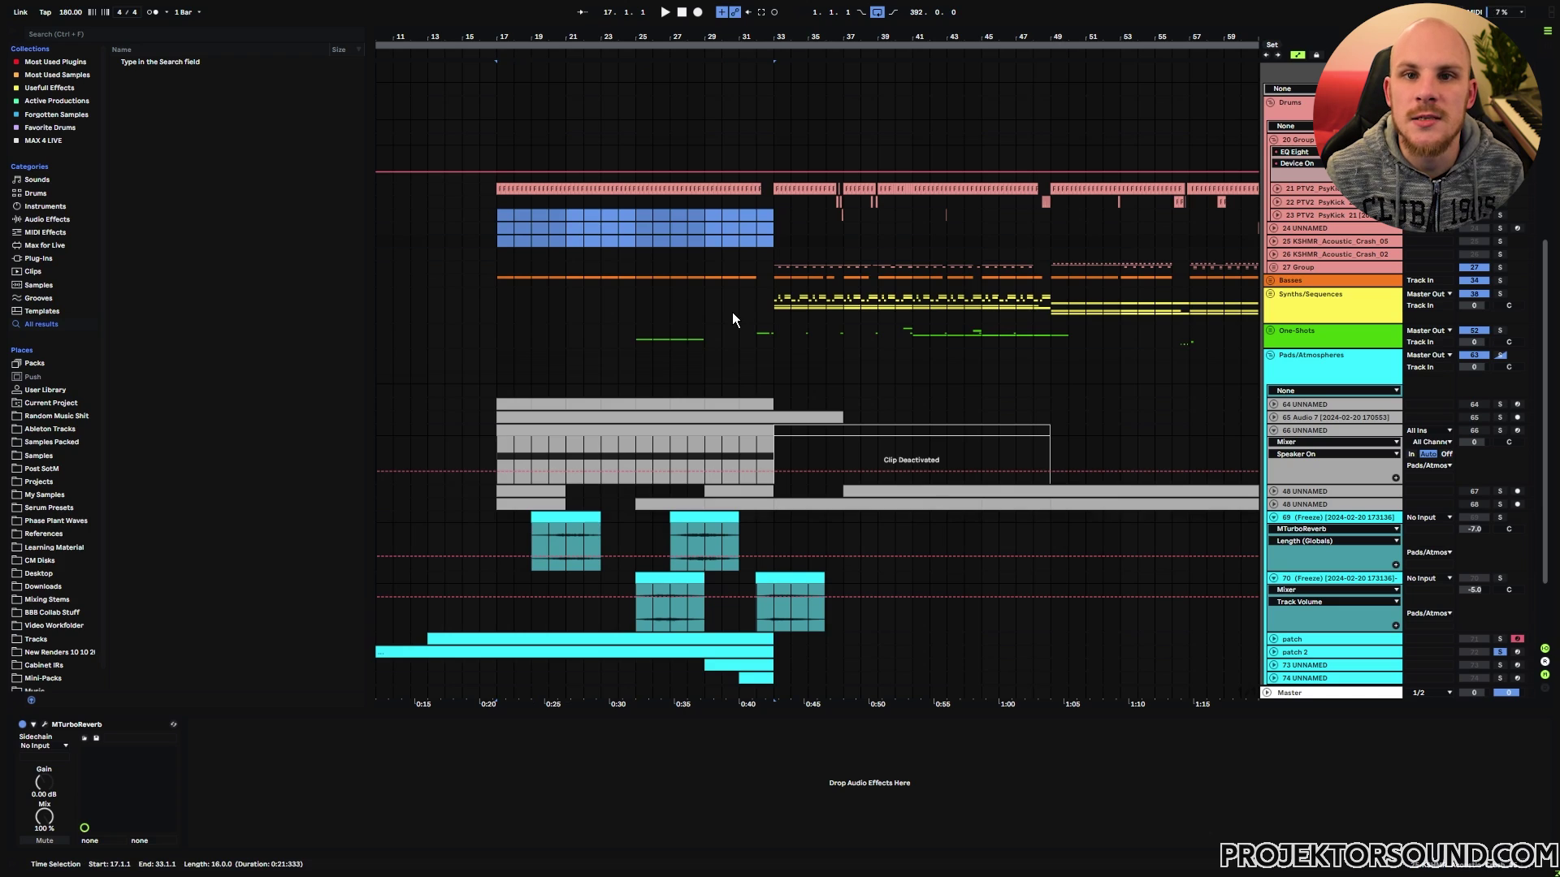
pyautogui.moveTo(494, 212); pyautogui.dragTo(770, 231)
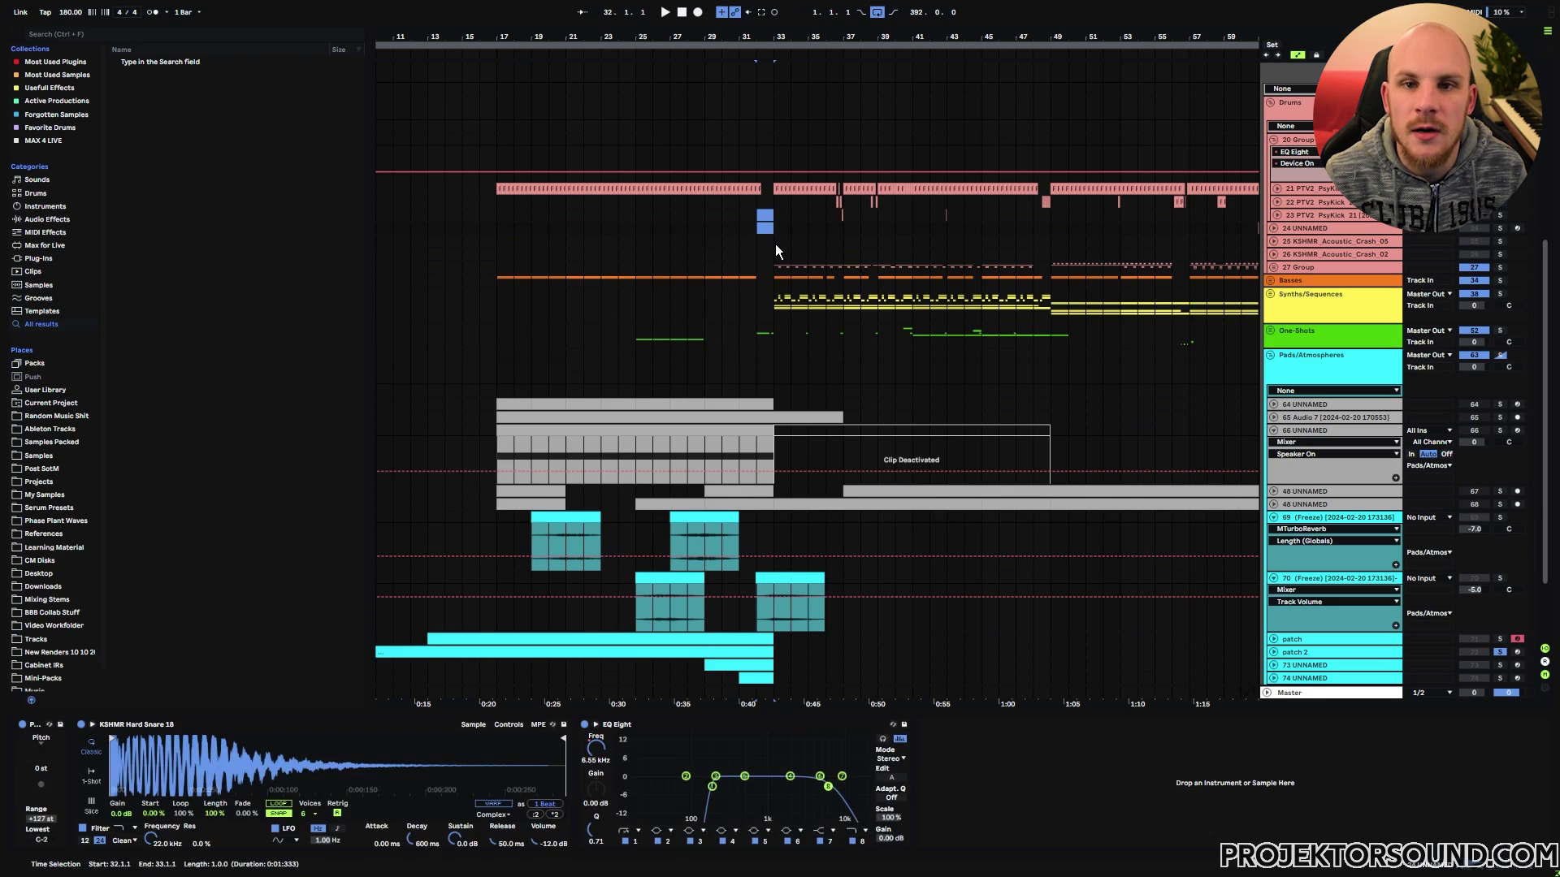
pyautogui.click(496, 213)
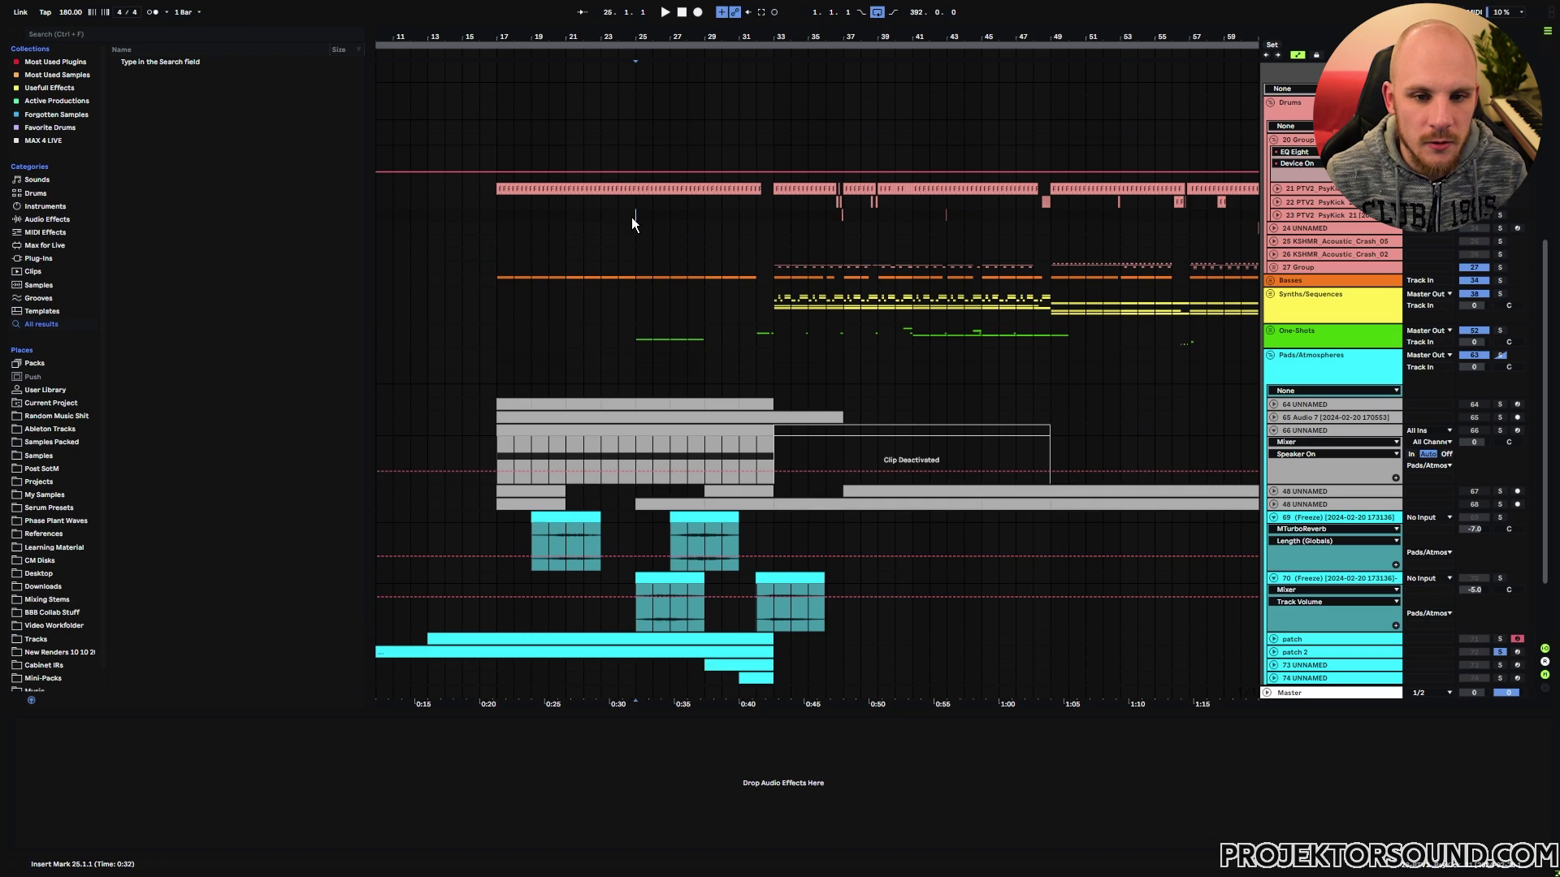
# Step: Compare the placement of the clips on frozen tracks 69 and 70 with the phrase points at bars 25, 29 and 33
pyautogui.moveTo(633, 200); pyautogui.dragTo(630, 619)
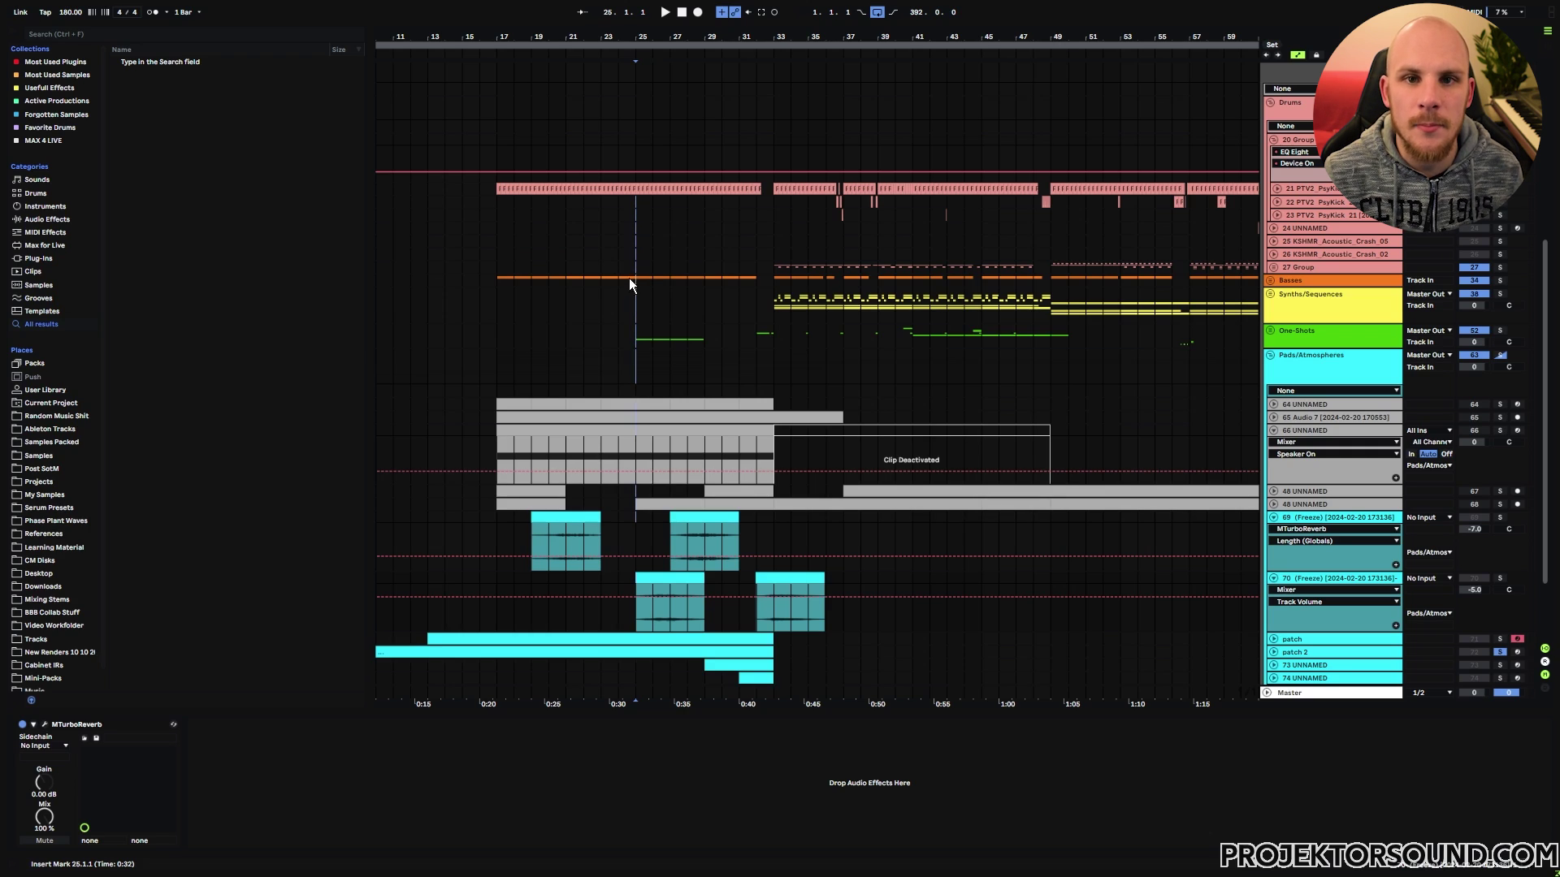
pyautogui.click(704, 536)
pyautogui.click(670, 619)
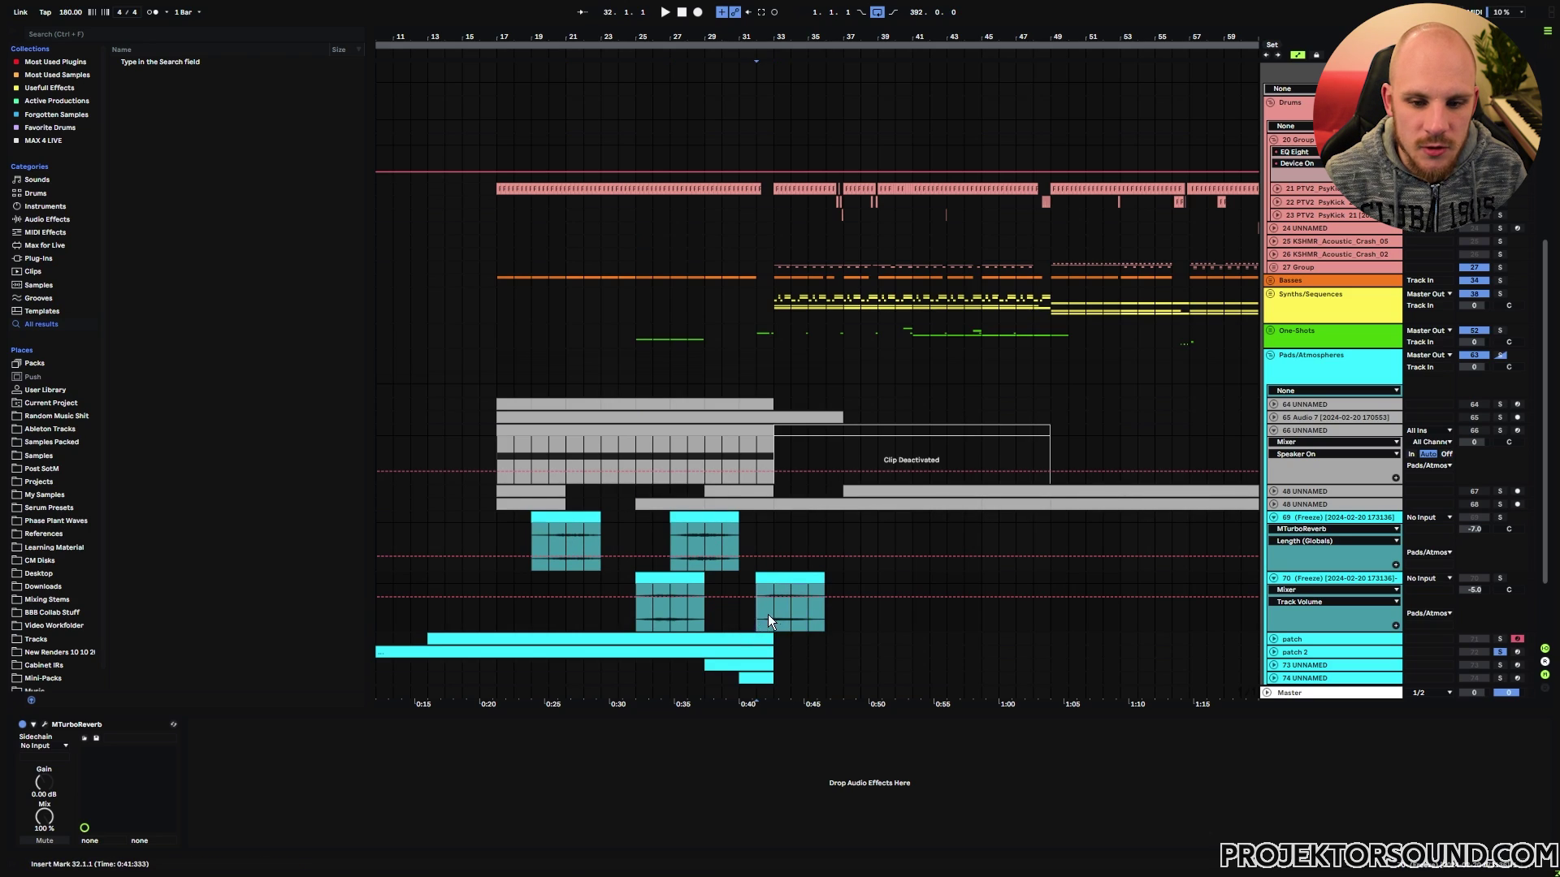
pyautogui.click(776, 621)
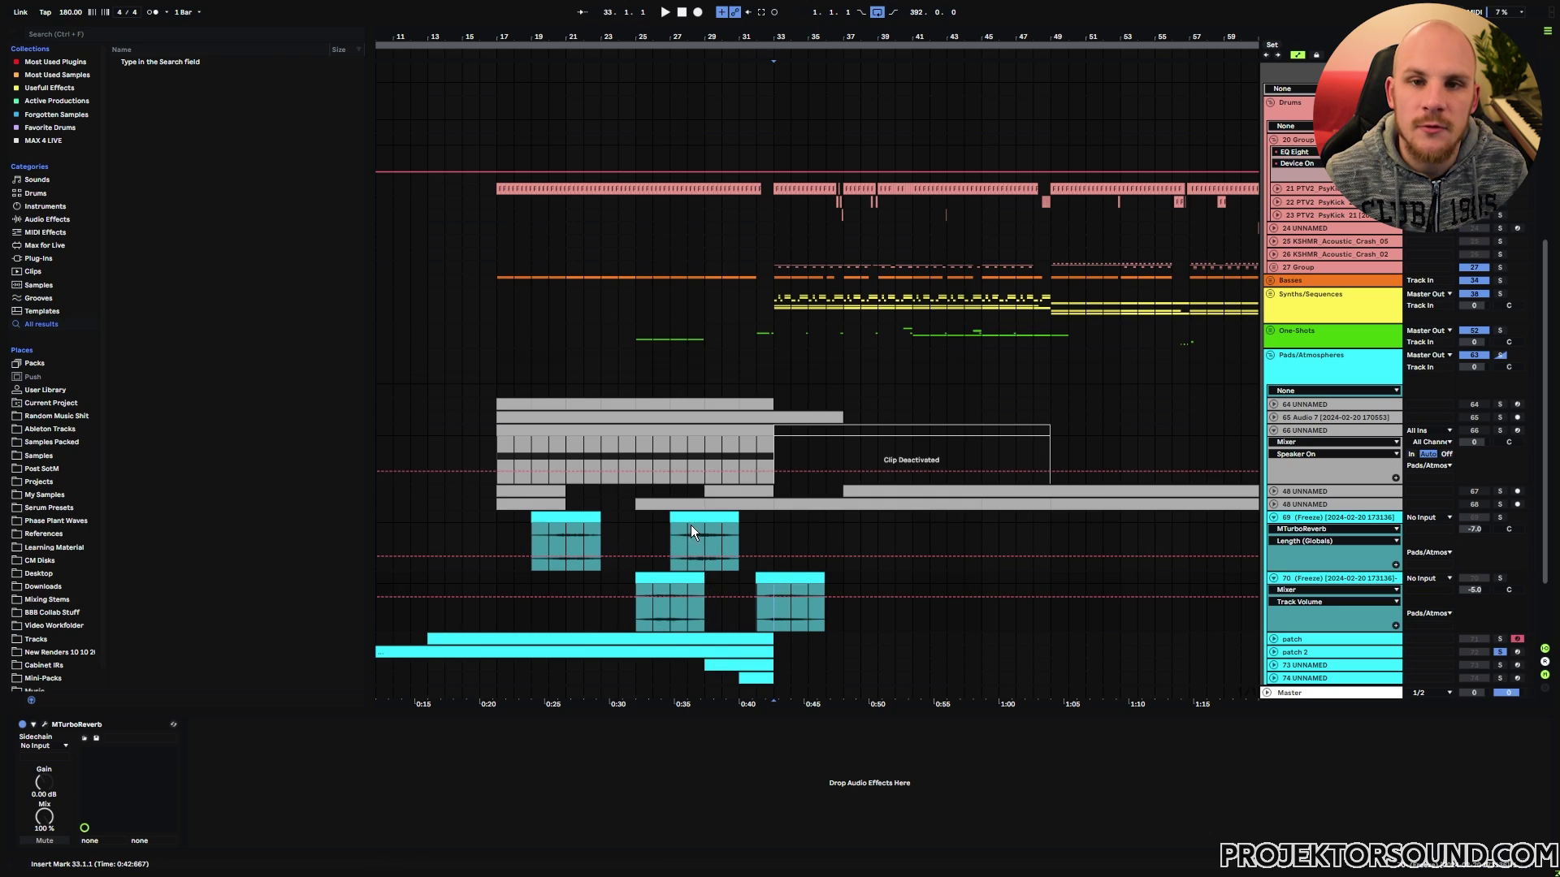
pyautogui.click(638, 242)
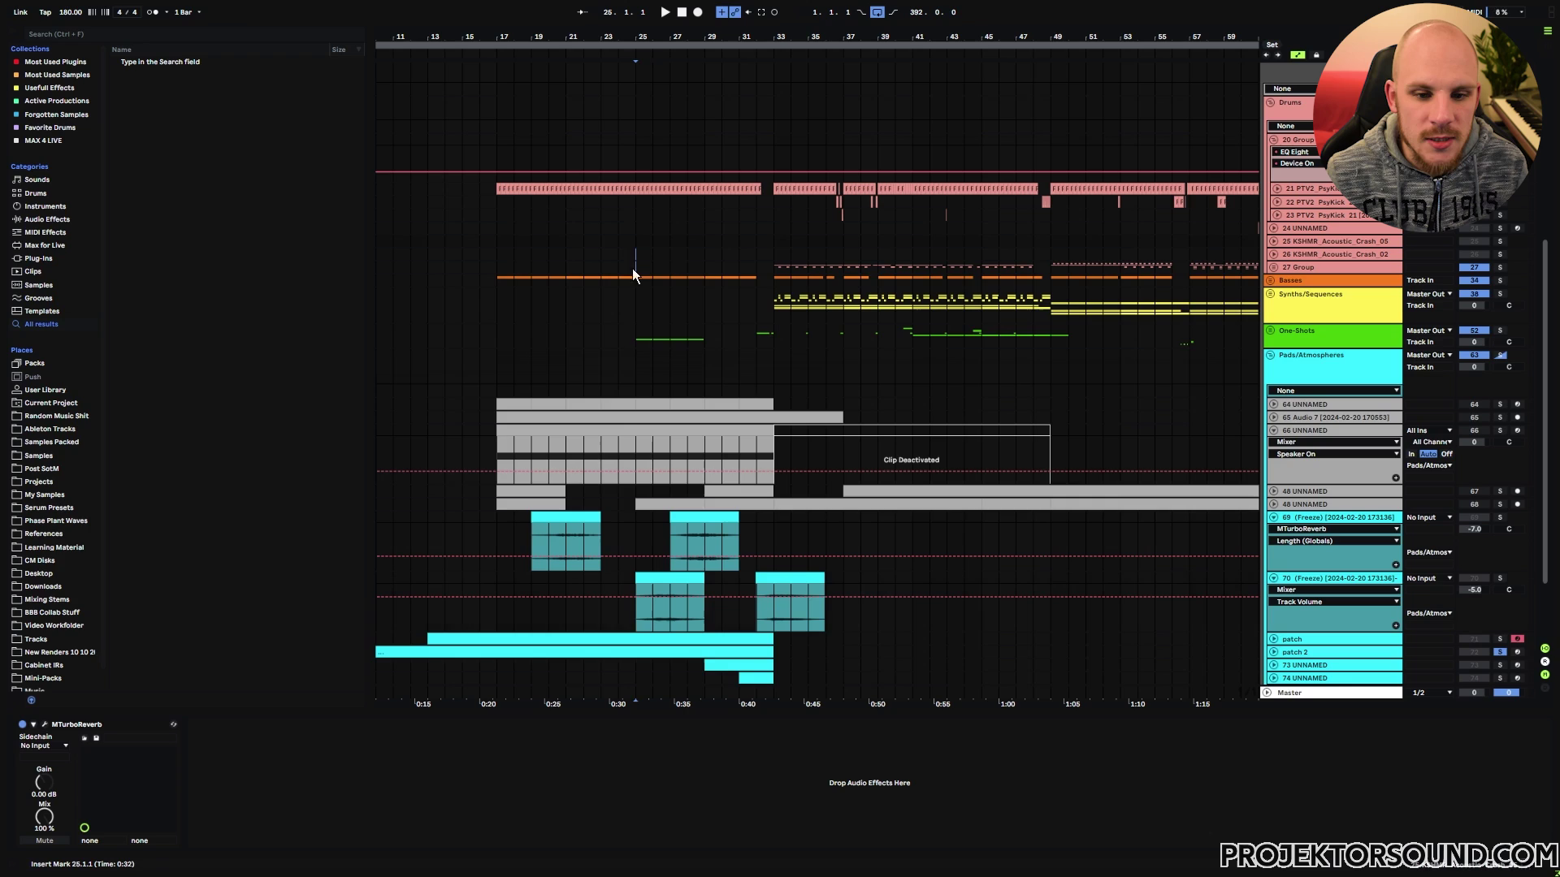
pyautogui.moveTo(633, 268); pyautogui.dragTo(635, 621)
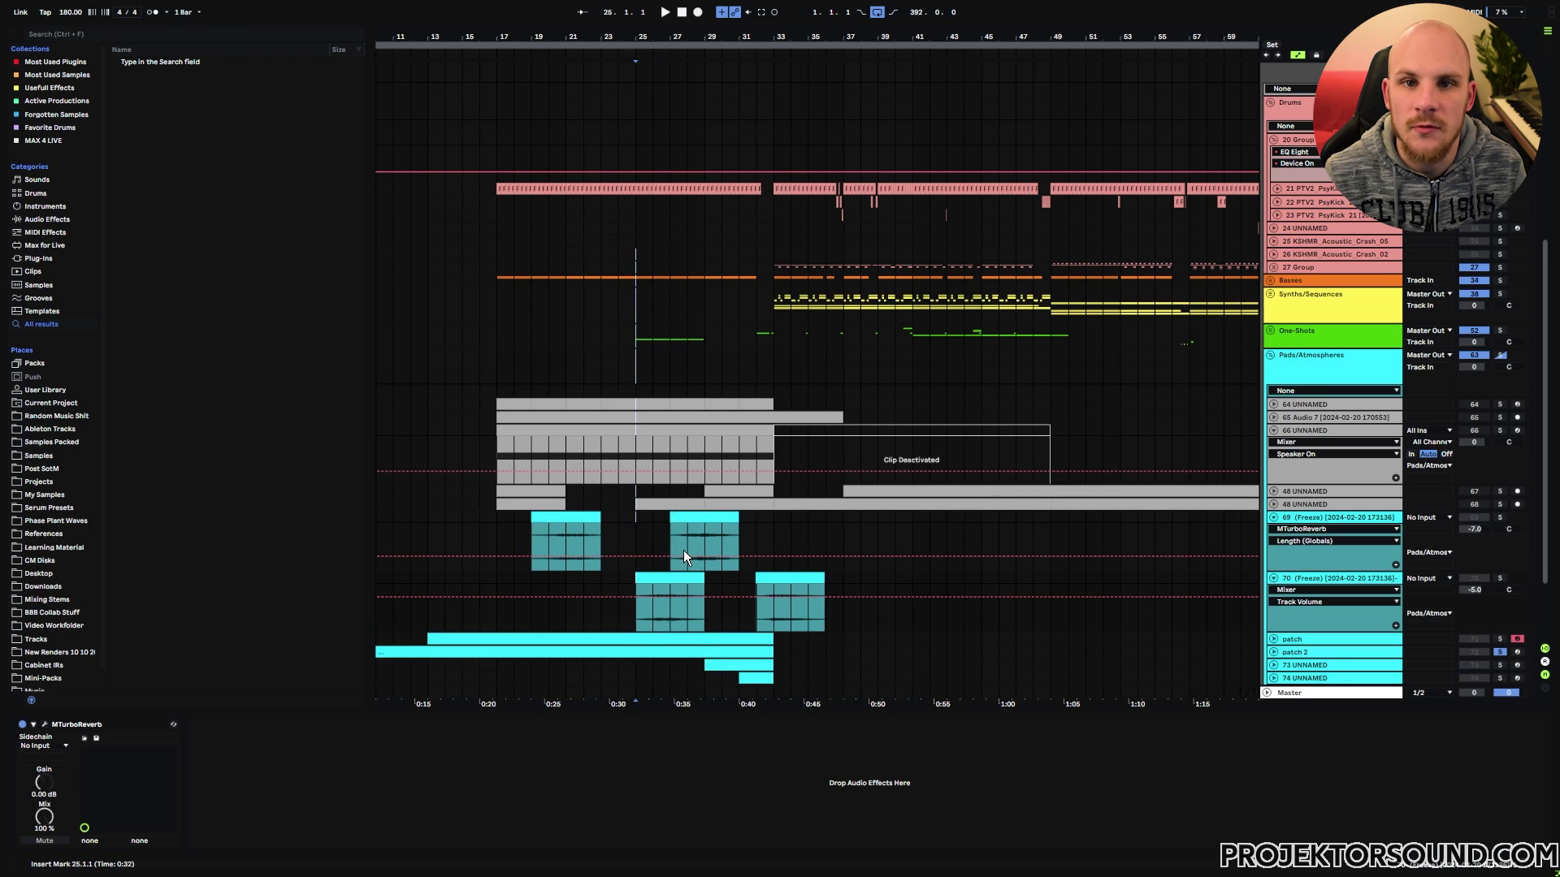
pyautogui.click(705, 533)
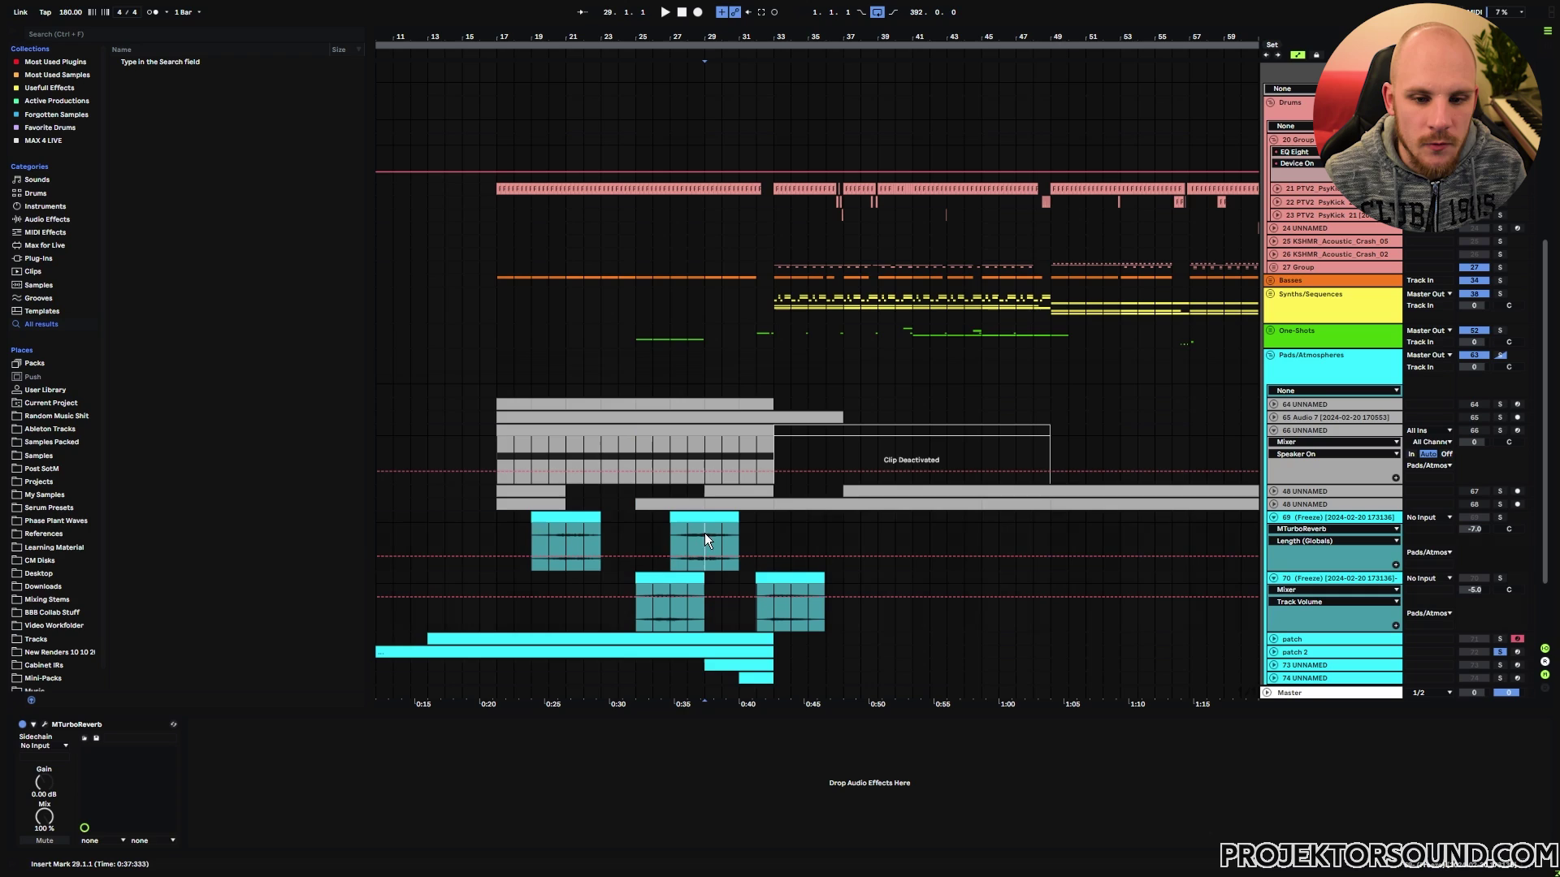
pyautogui.click(562, 536)
pyautogui.click(667, 610)
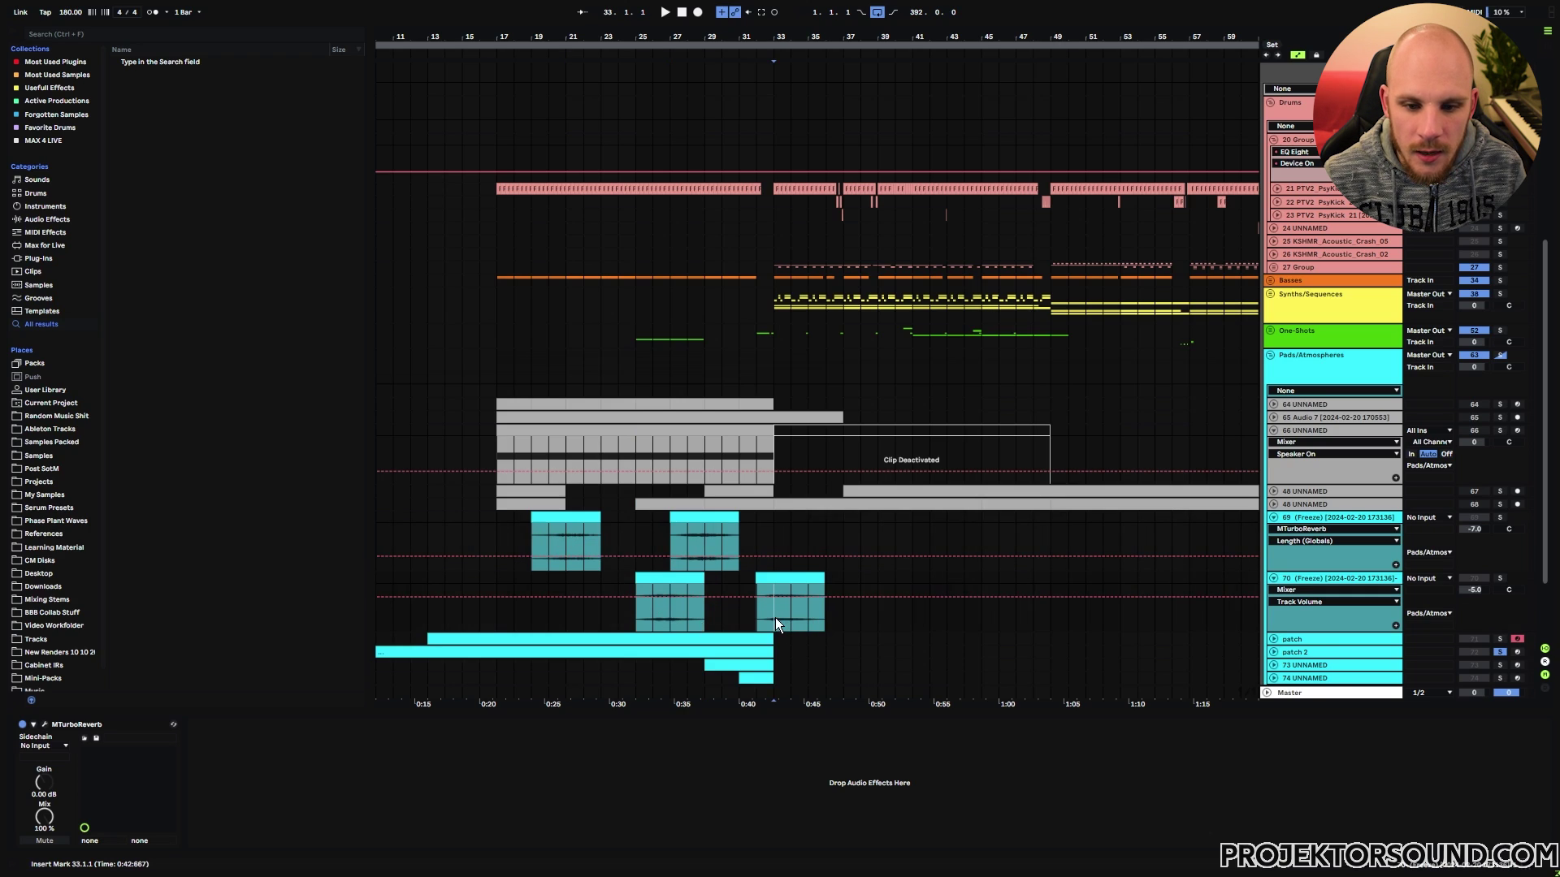
# Step: Examine how the frozen clips on tracks 69 and 70 overlap the section changes at bars 33 and 25
pyautogui.click(774, 228)
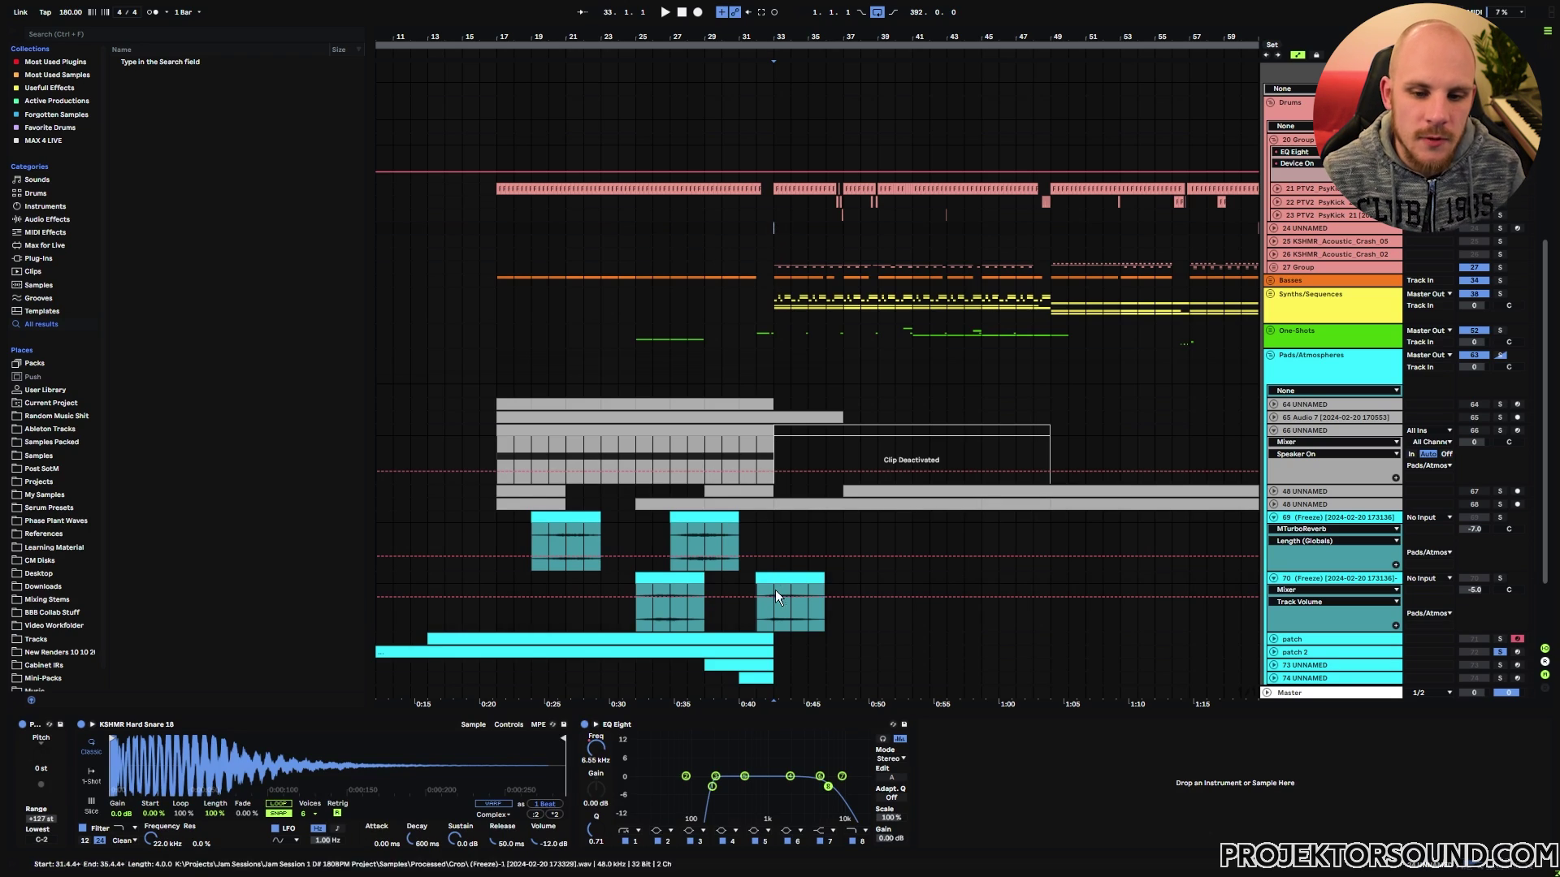
pyautogui.click(772, 614)
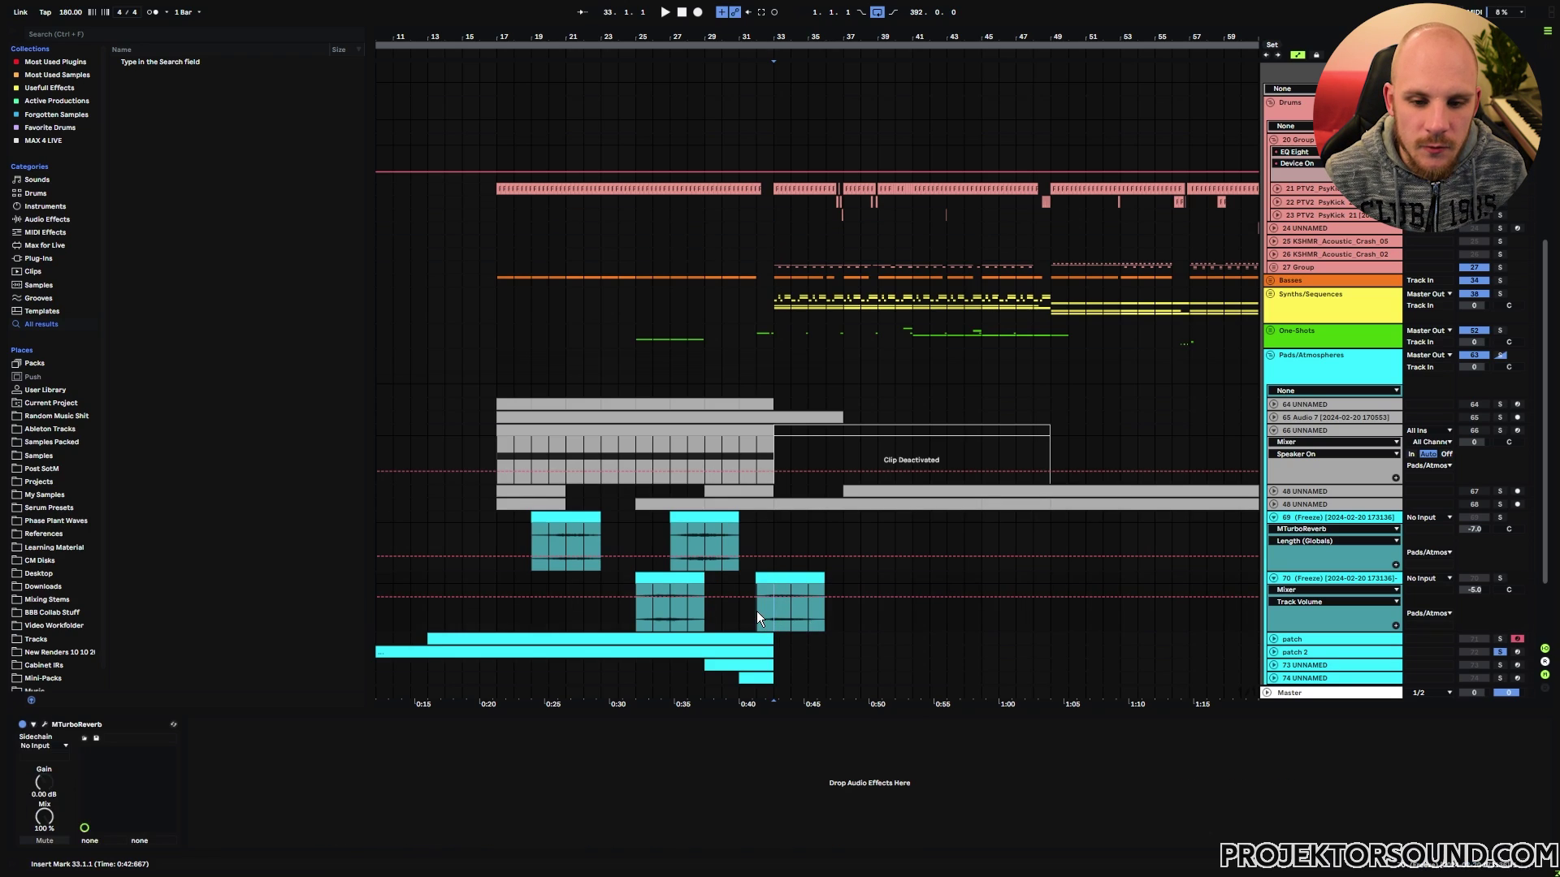
pyautogui.moveTo(757, 613); pyautogui.dragTo(825, 617)
pyautogui.click(773, 229)
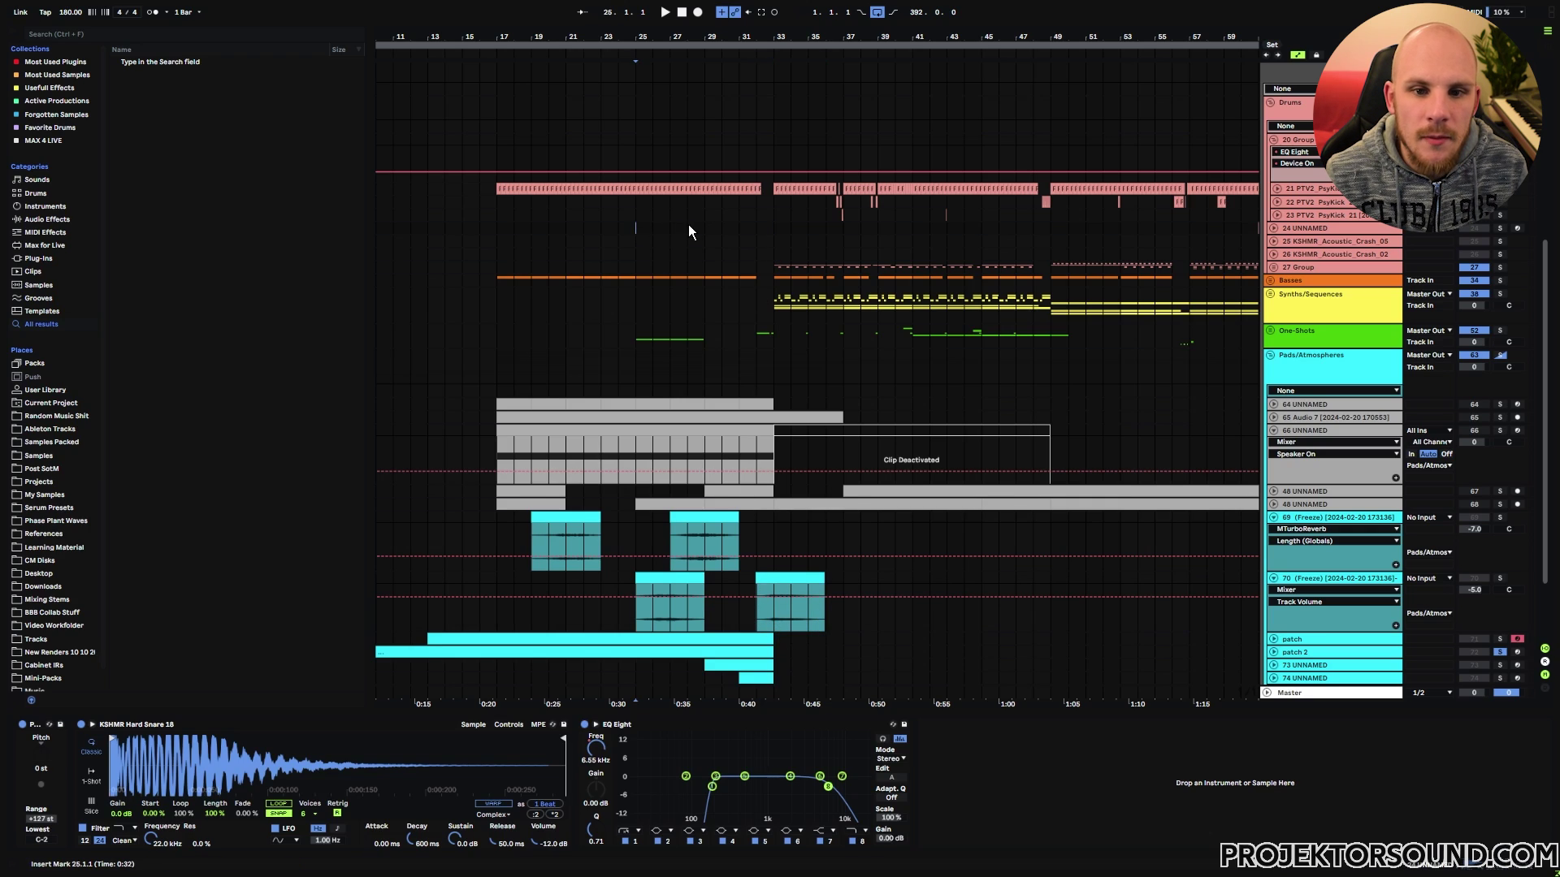
pyautogui.click(703, 528)
pyautogui.moveTo(664, 531); pyautogui.dragTo(716, 535)
pyautogui.click(706, 538)
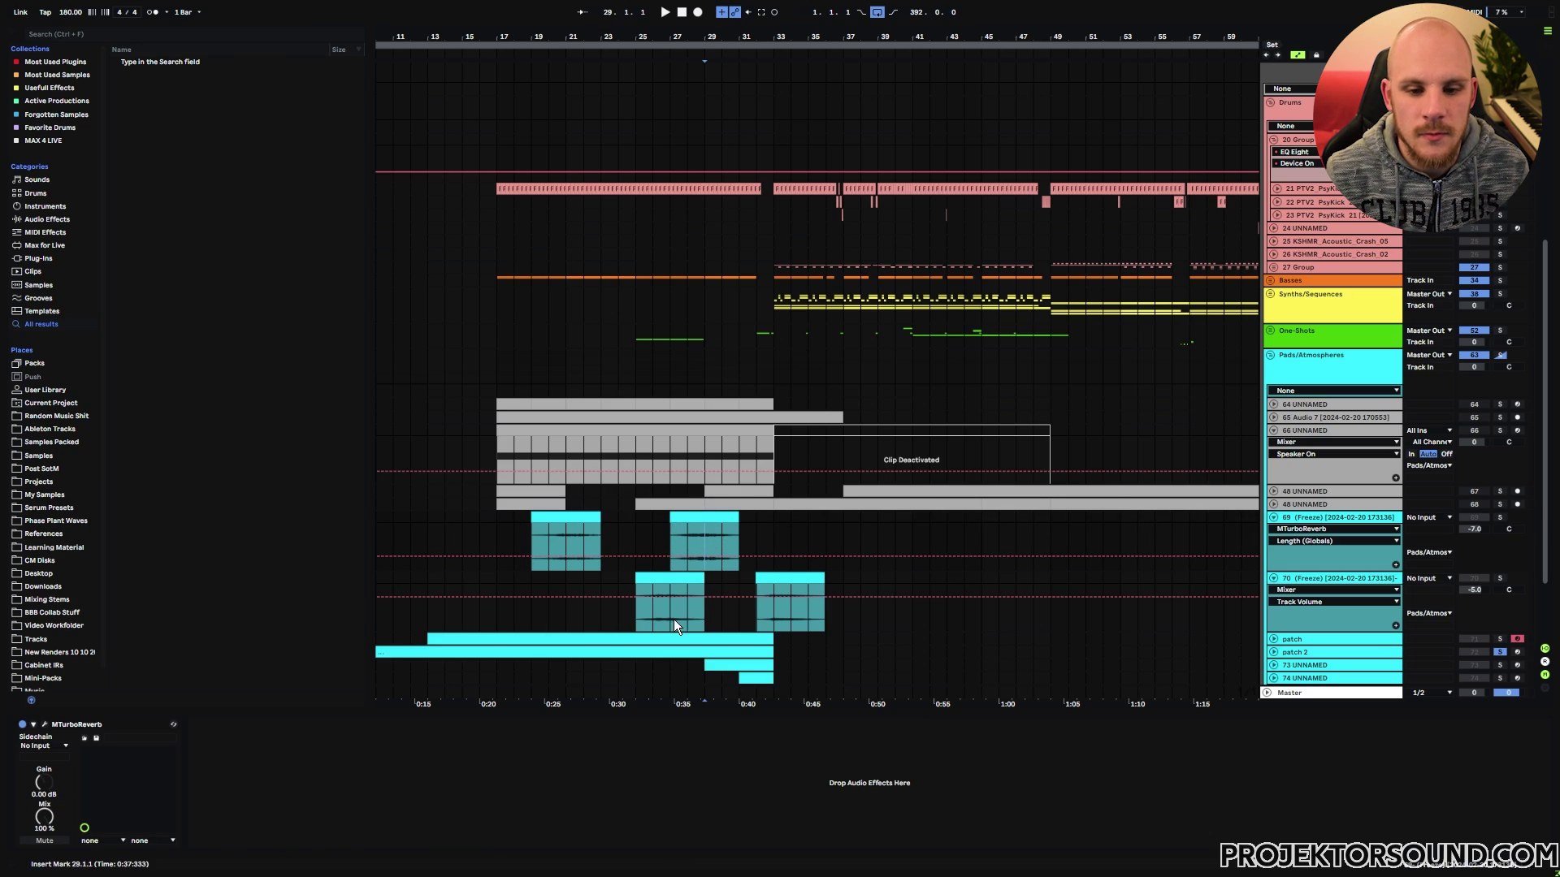
pyautogui.click(708, 235)
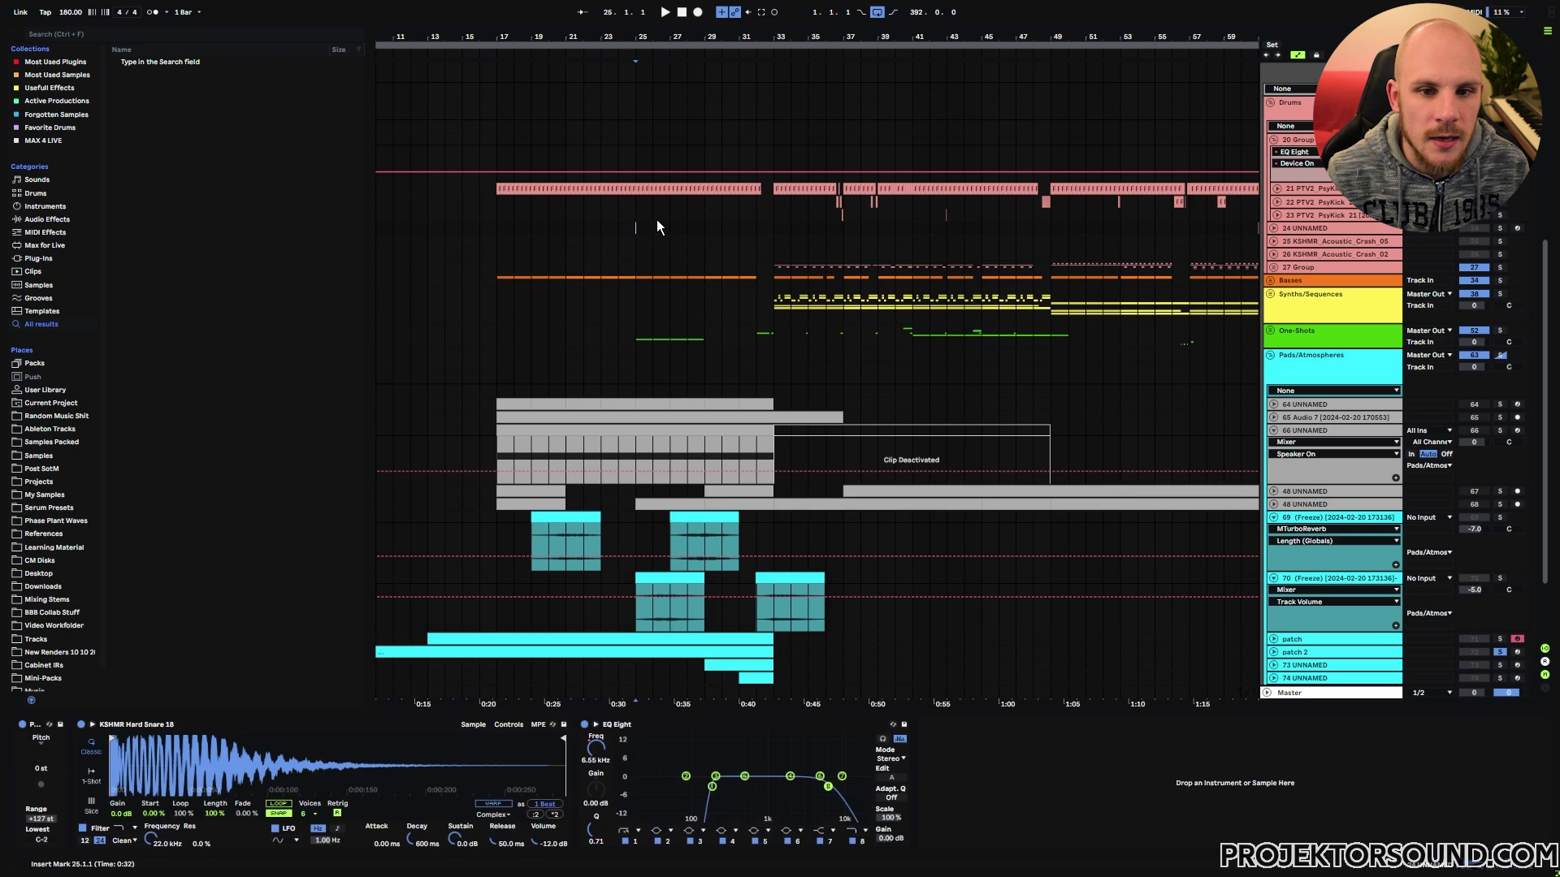
pyautogui.moveTo(670, 276); pyautogui.dragTo(674, 625)
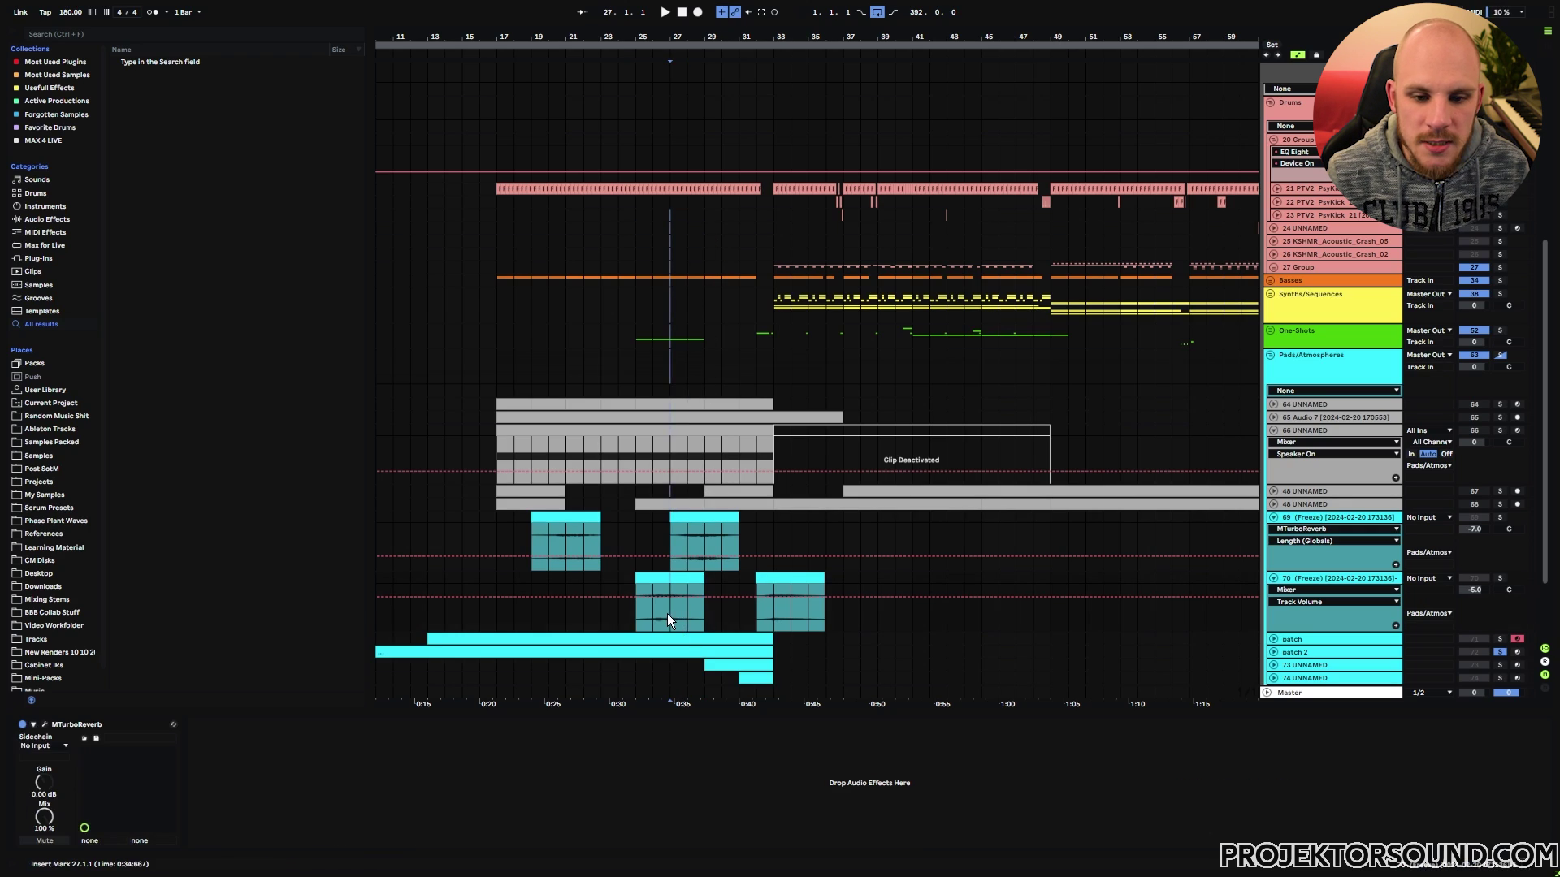
# Step: Select and unfold the patch track to display its Macro 2 automation beneath the frozen tracks
pyautogui.click(1275, 642)
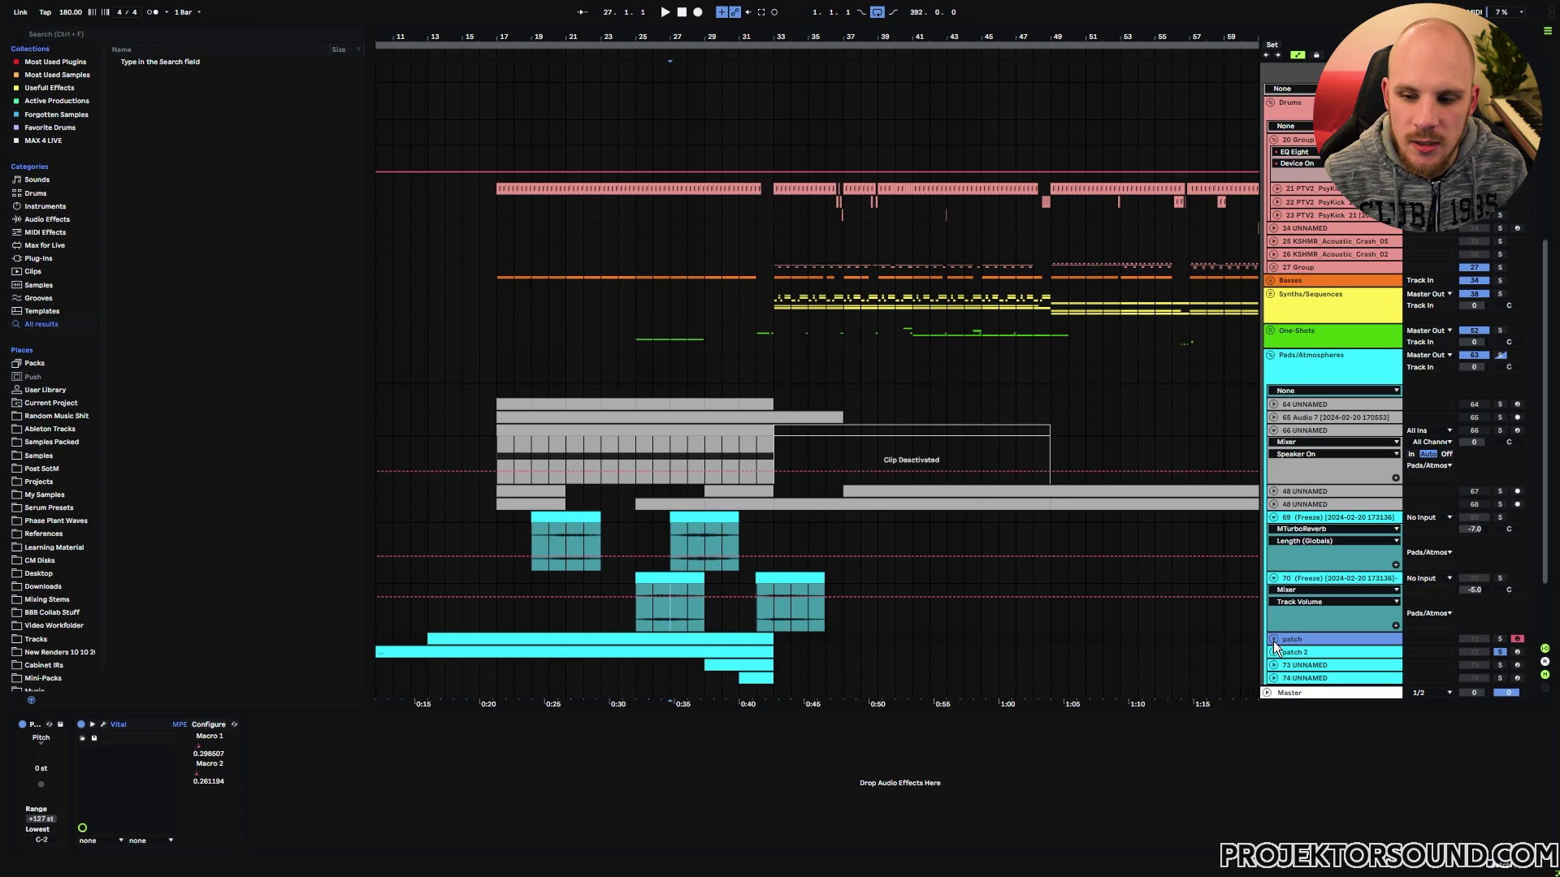
pyautogui.click(1273, 639)
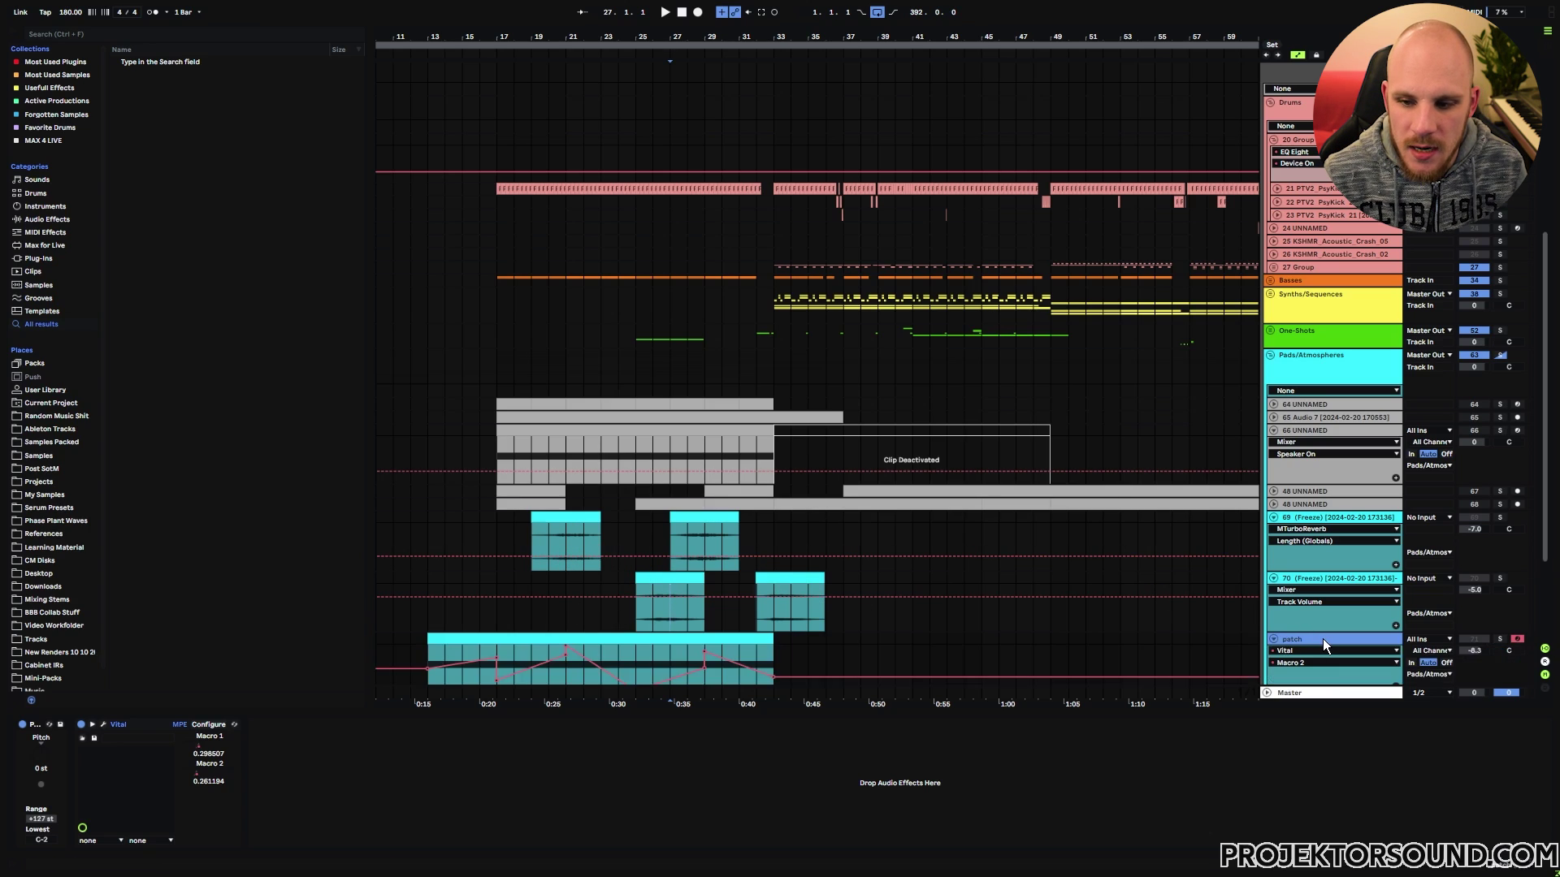
# Step: Examine the Macro 2 automation on the patch track at its turning points at bars 21, 25 and 33
pyautogui.scroll(-4, 792, 578)
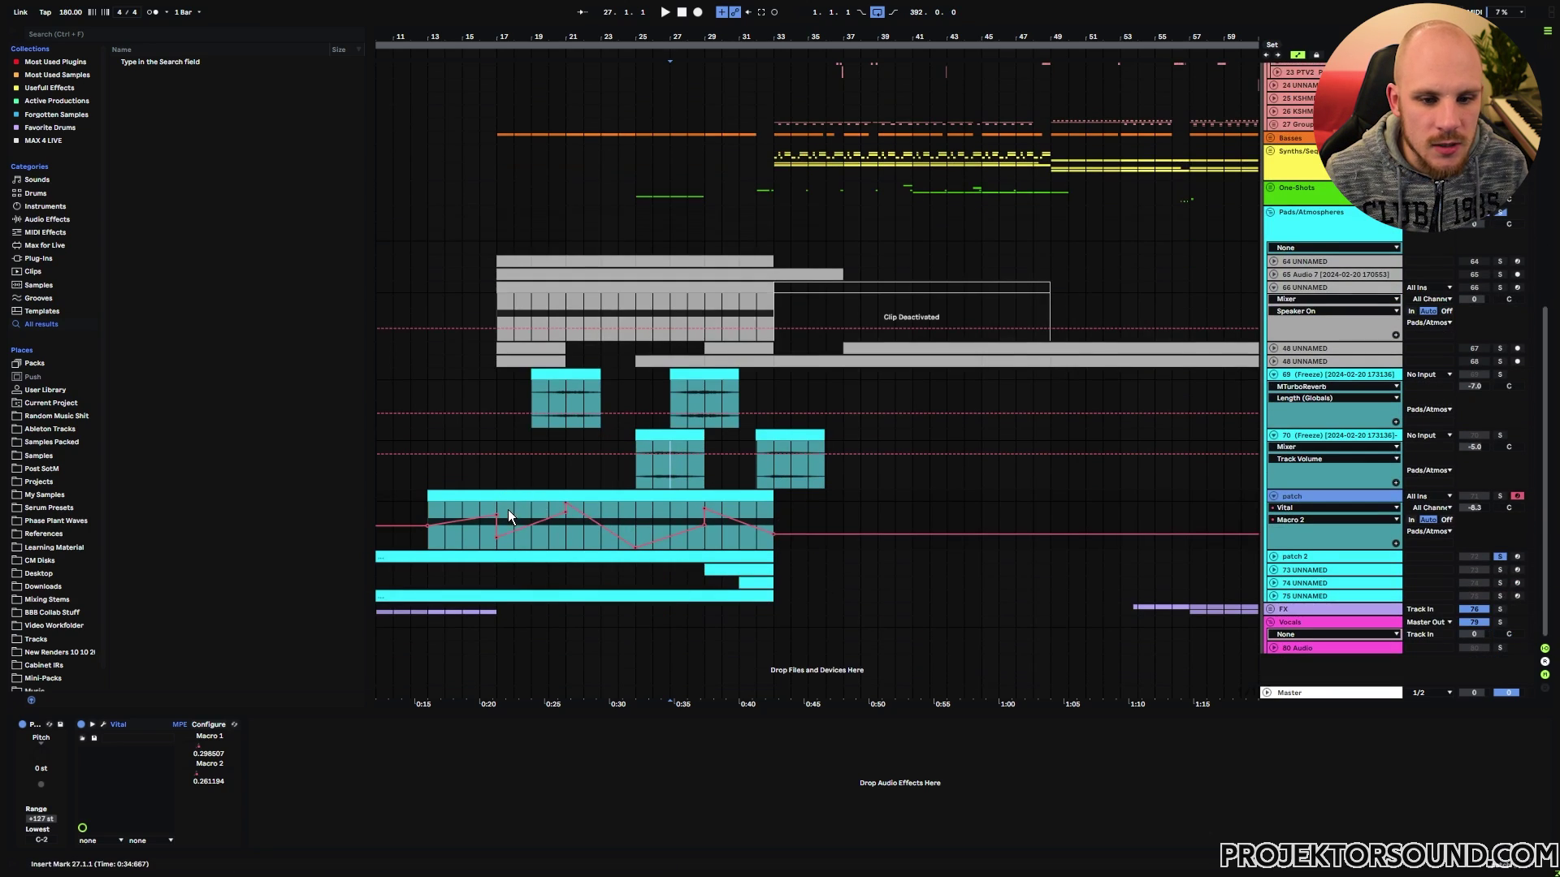
pyautogui.click(569, 538)
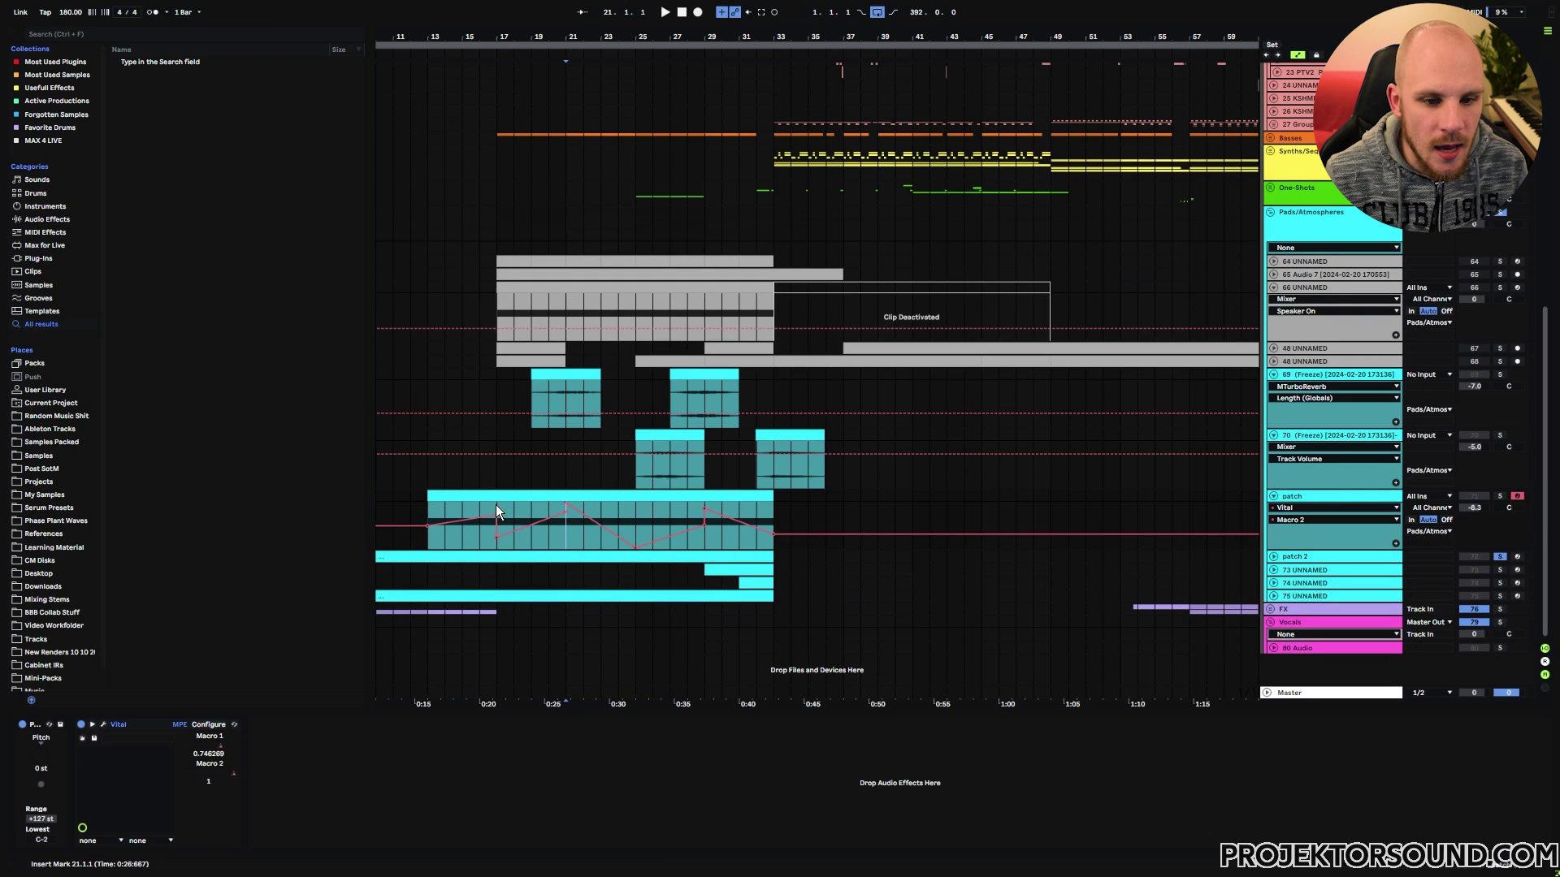
pyautogui.click(632, 513)
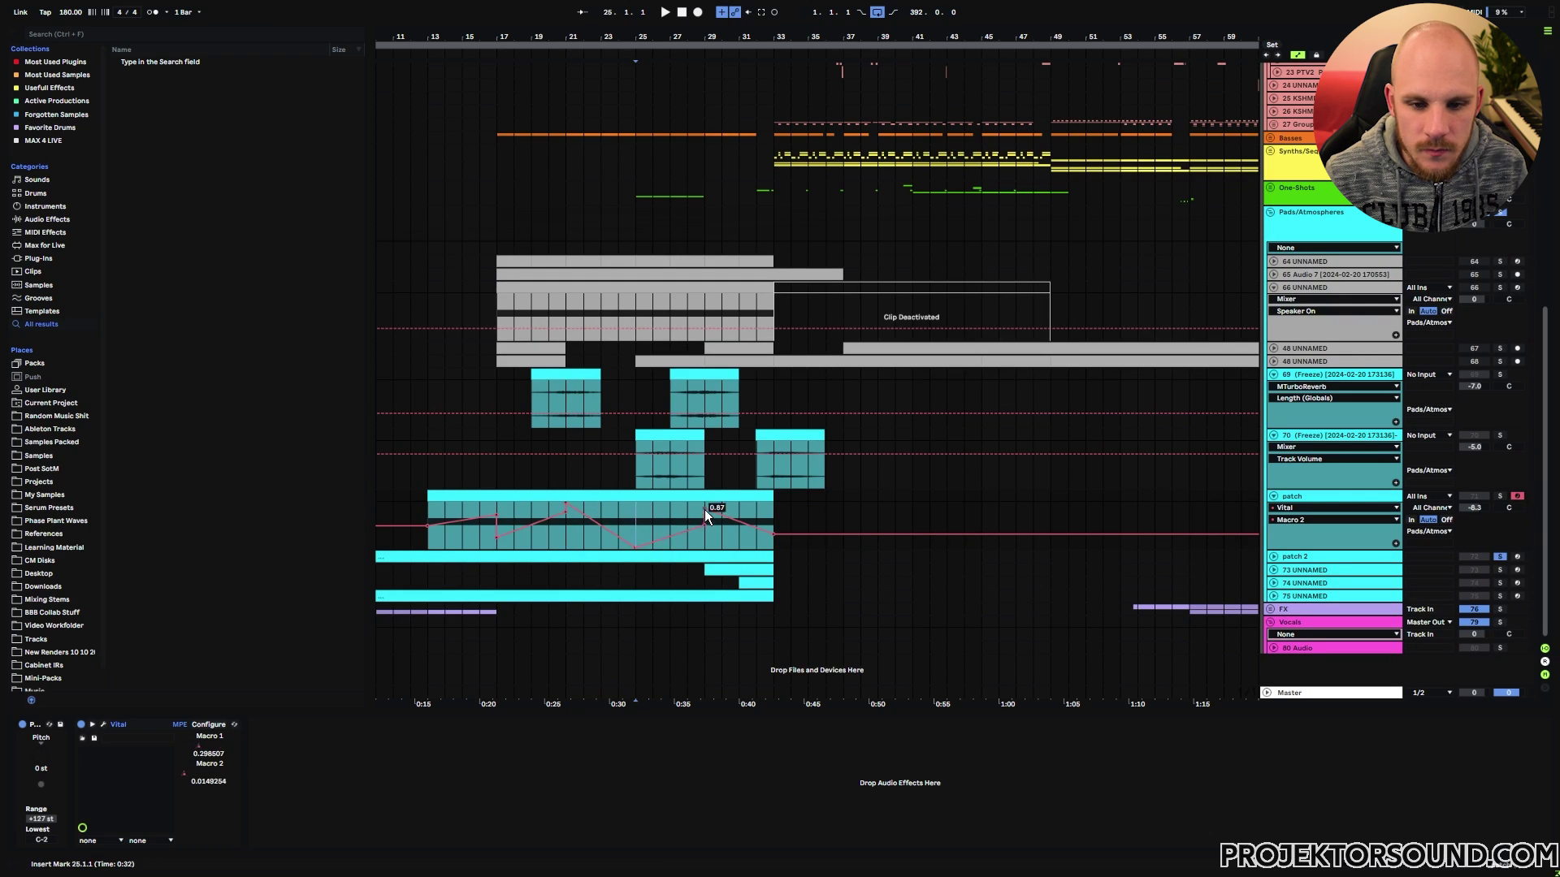
pyautogui.click(776, 518)
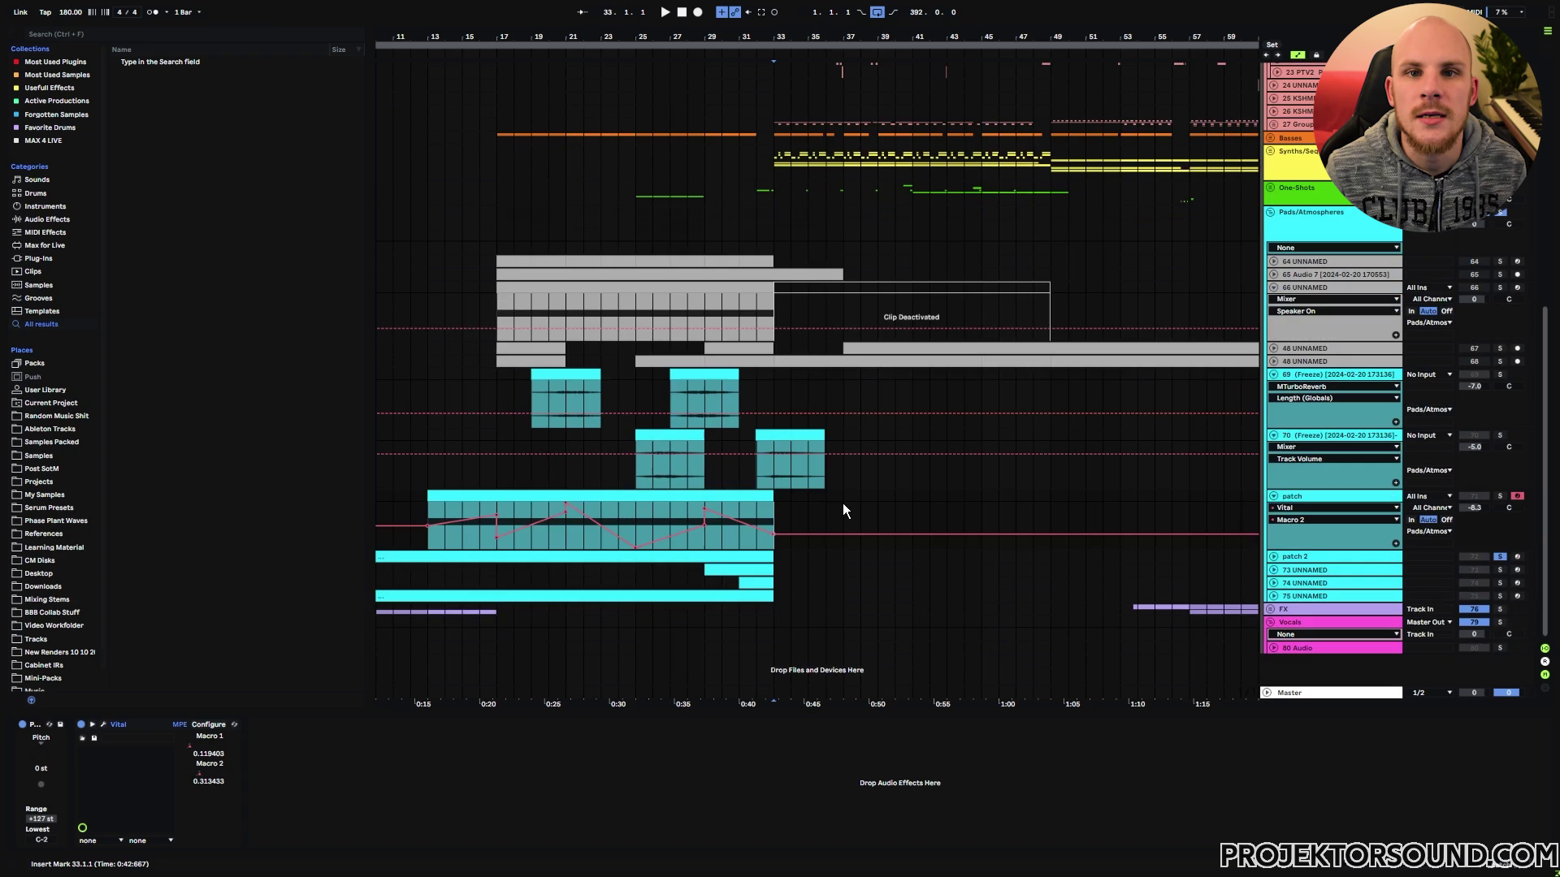
# Step: Unfold the patch 2 track and check its Phase Plant Macro 3 automation at bars 21 and 29
pyautogui.click(770, 557)
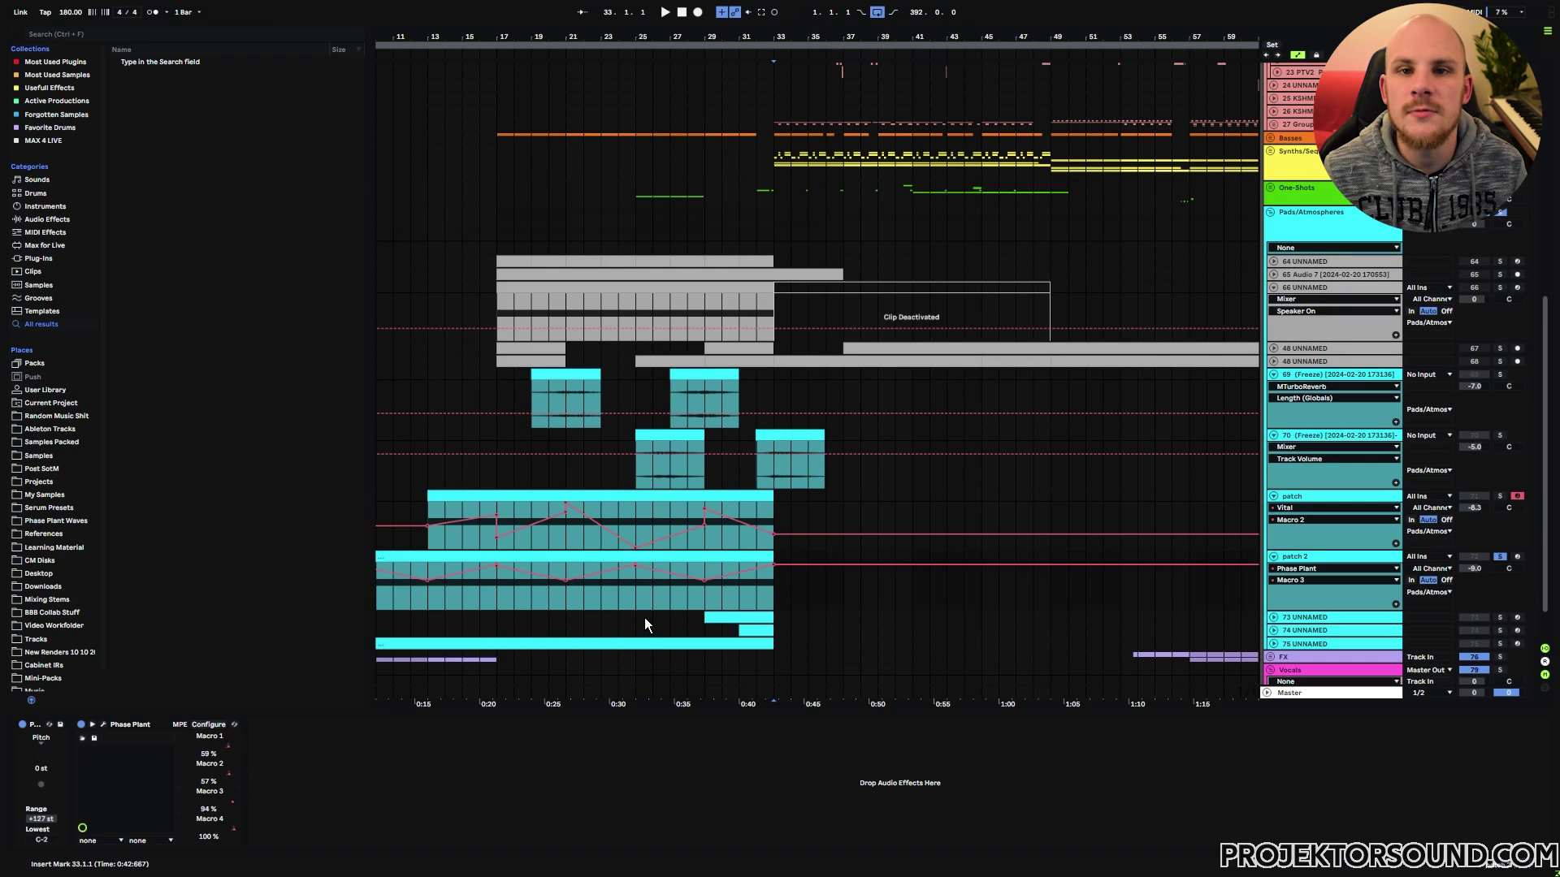
pyautogui.hscroll(-5, 611, 623)
pyautogui.scroll(-1, 611, 623)
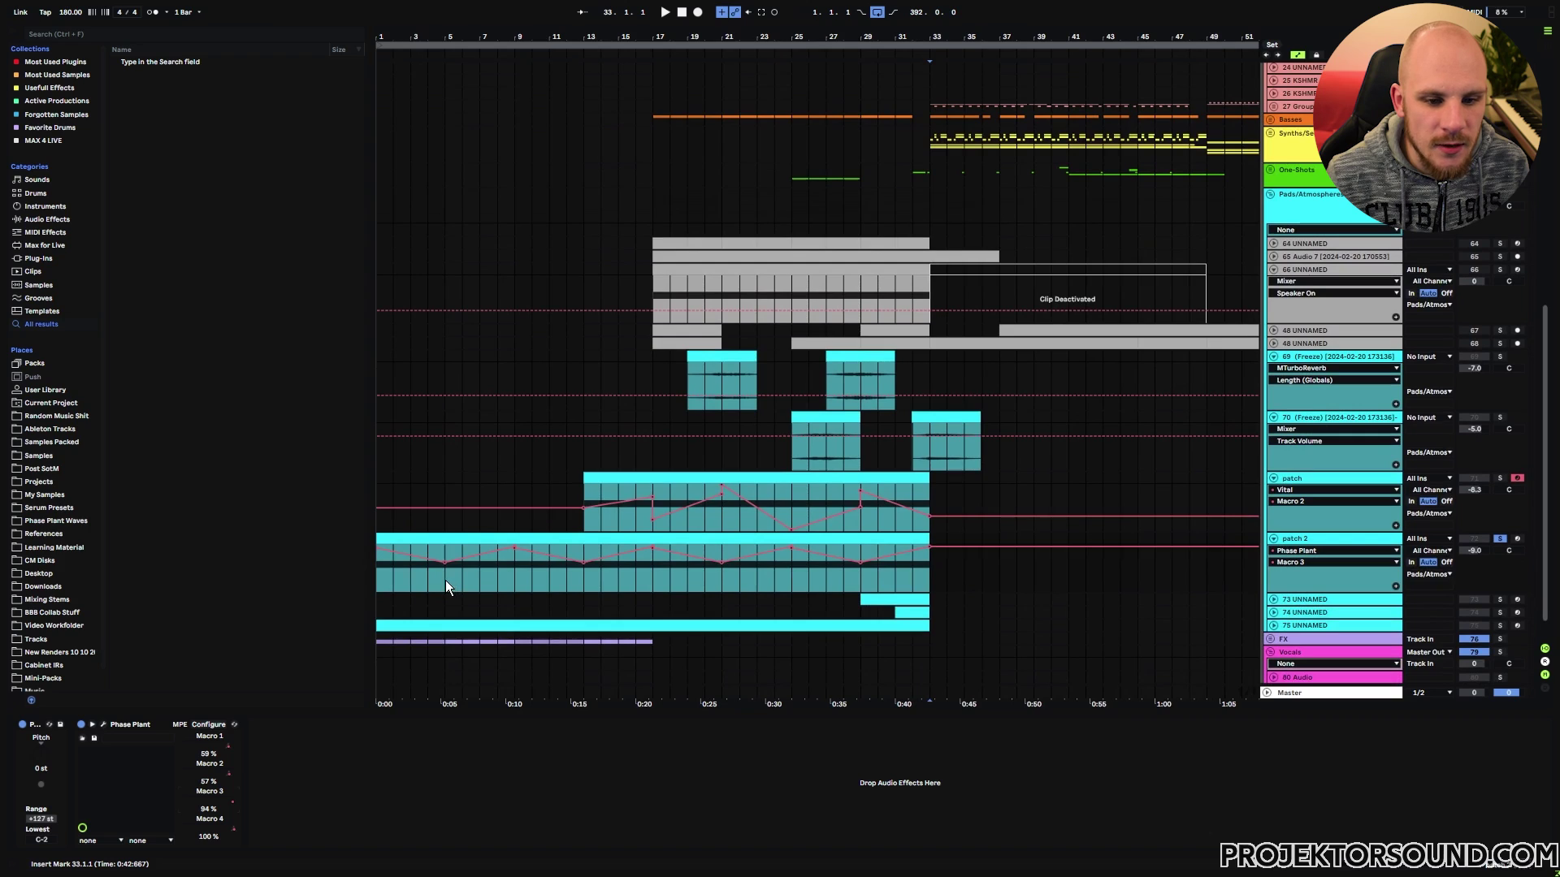
pyautogui.click(728, 582)
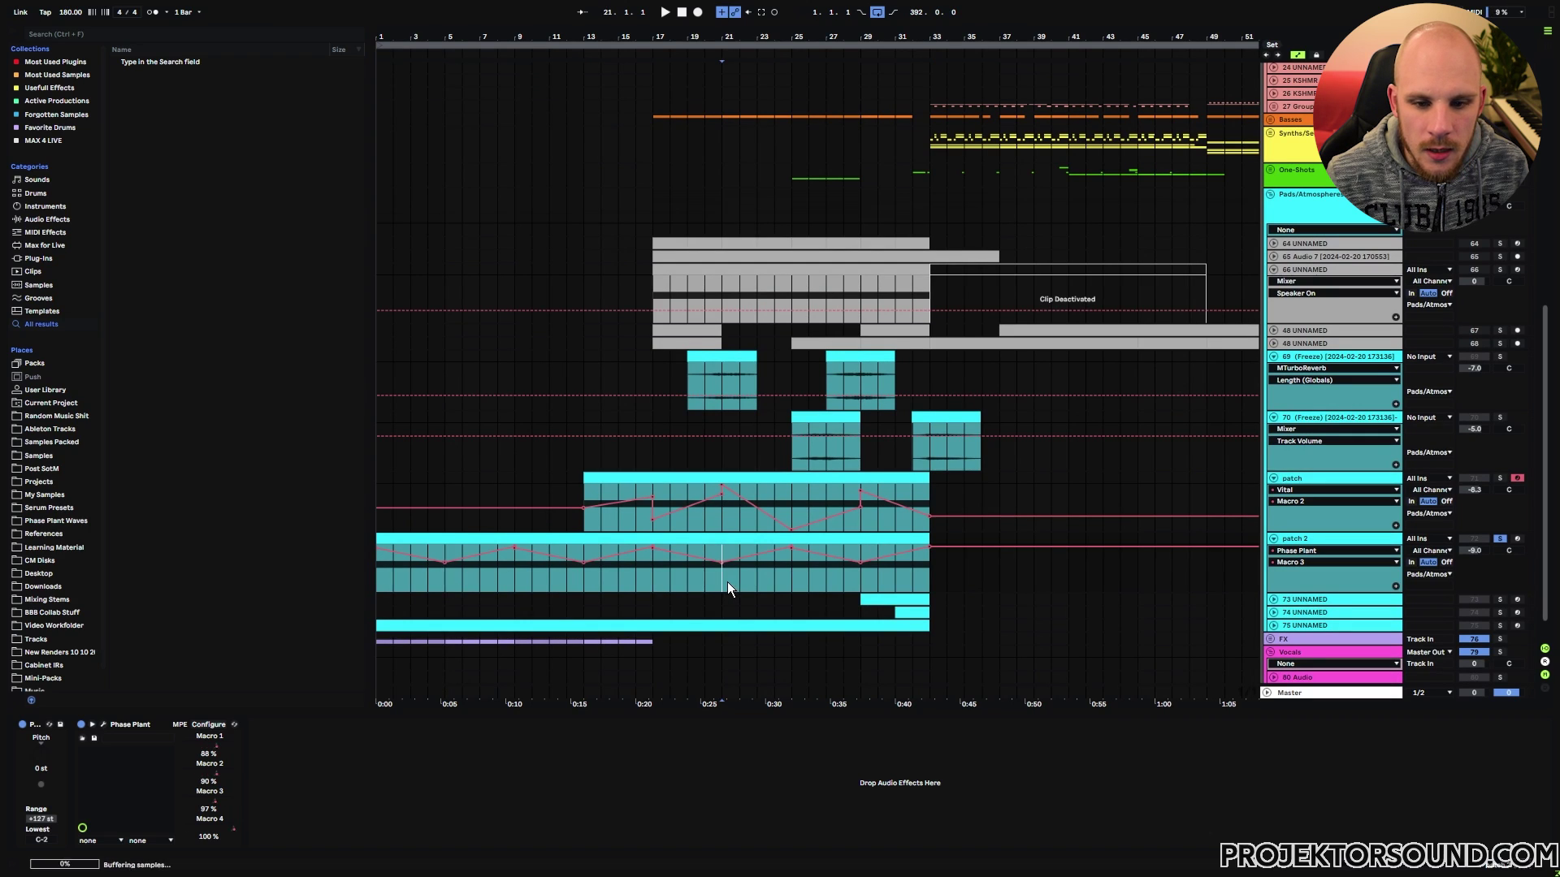
pyautogui.click(863, 582)
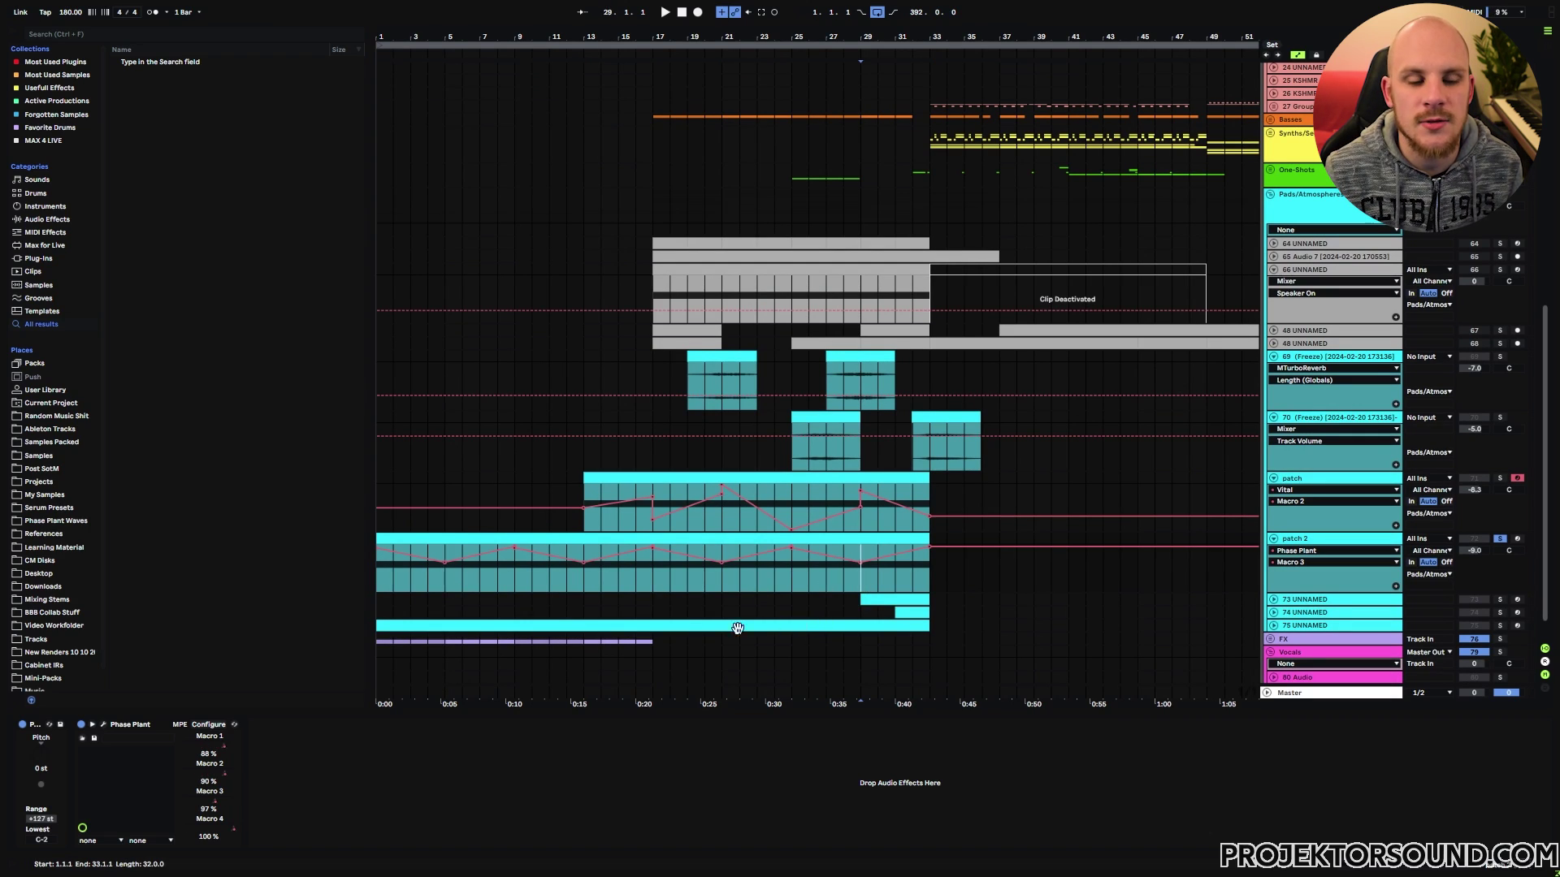
# Step: Inspect the Phase Plant synth on patch 2, and trace the track's Macro 3 automation over the opening bars up to bar 9
pyautogui.click(103, 725)
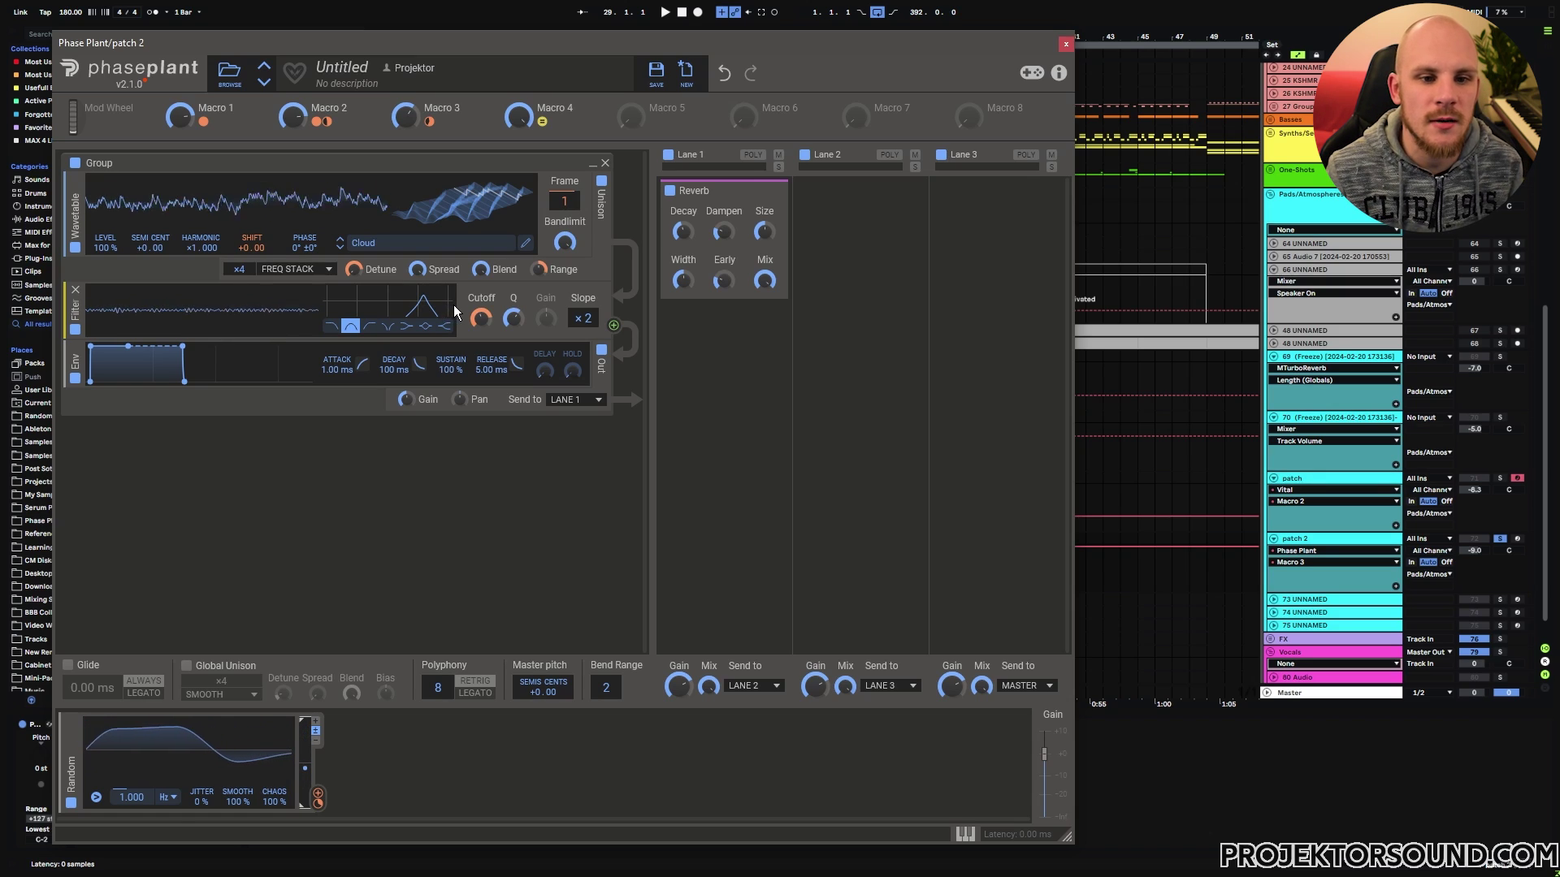
pyautogui.hotkey('ctrl', 'alt', 'p')
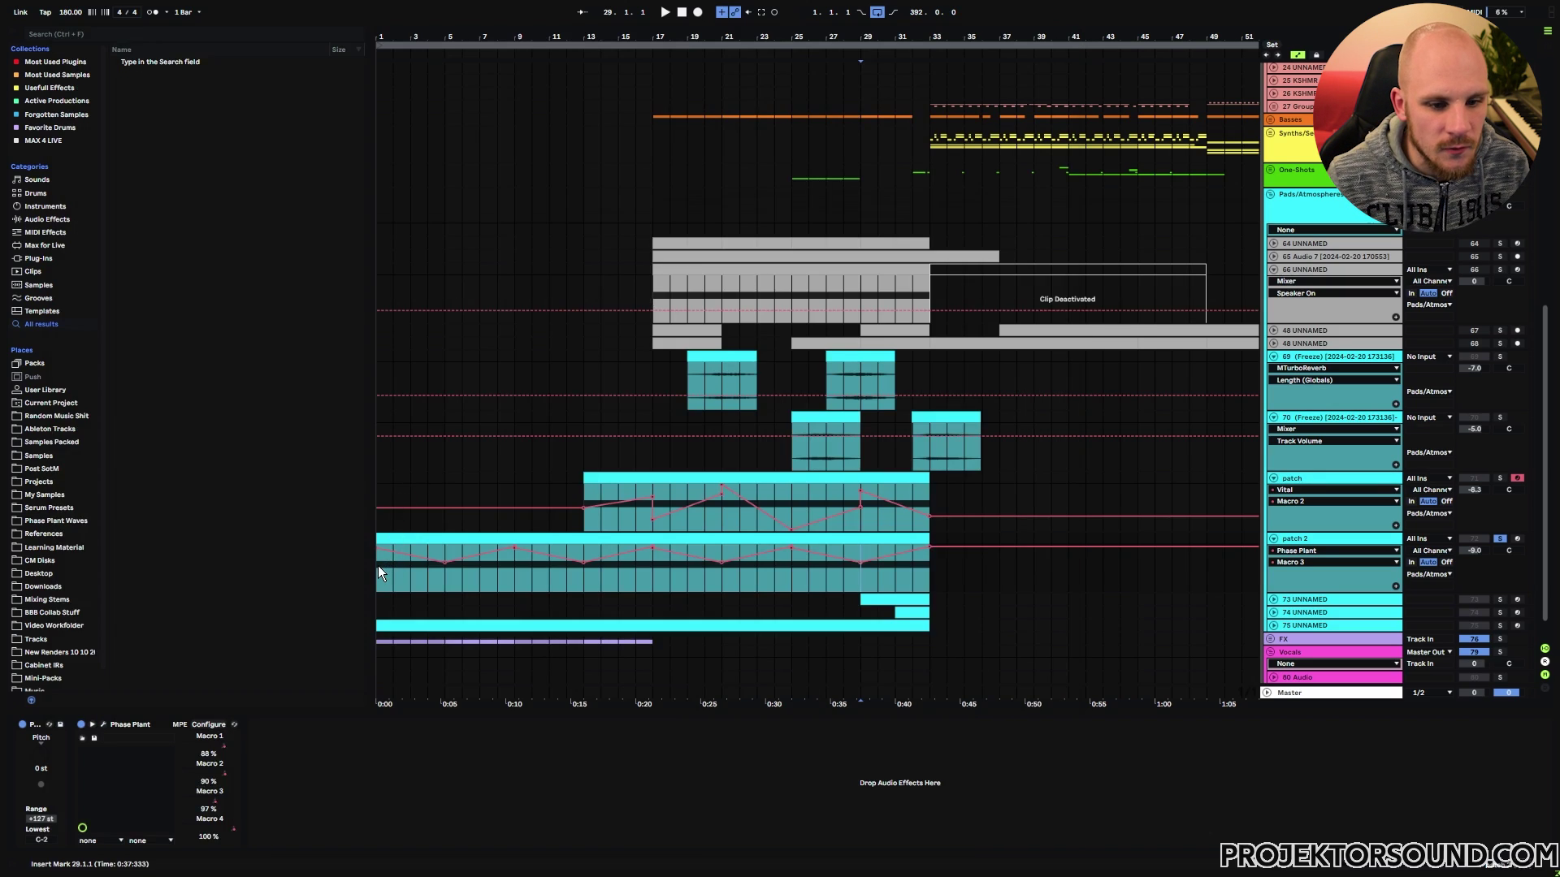
pyautogui.moveTo(378, 565); pyautogui.dragTo(504, 579)
pyautogui.click(450, 576)
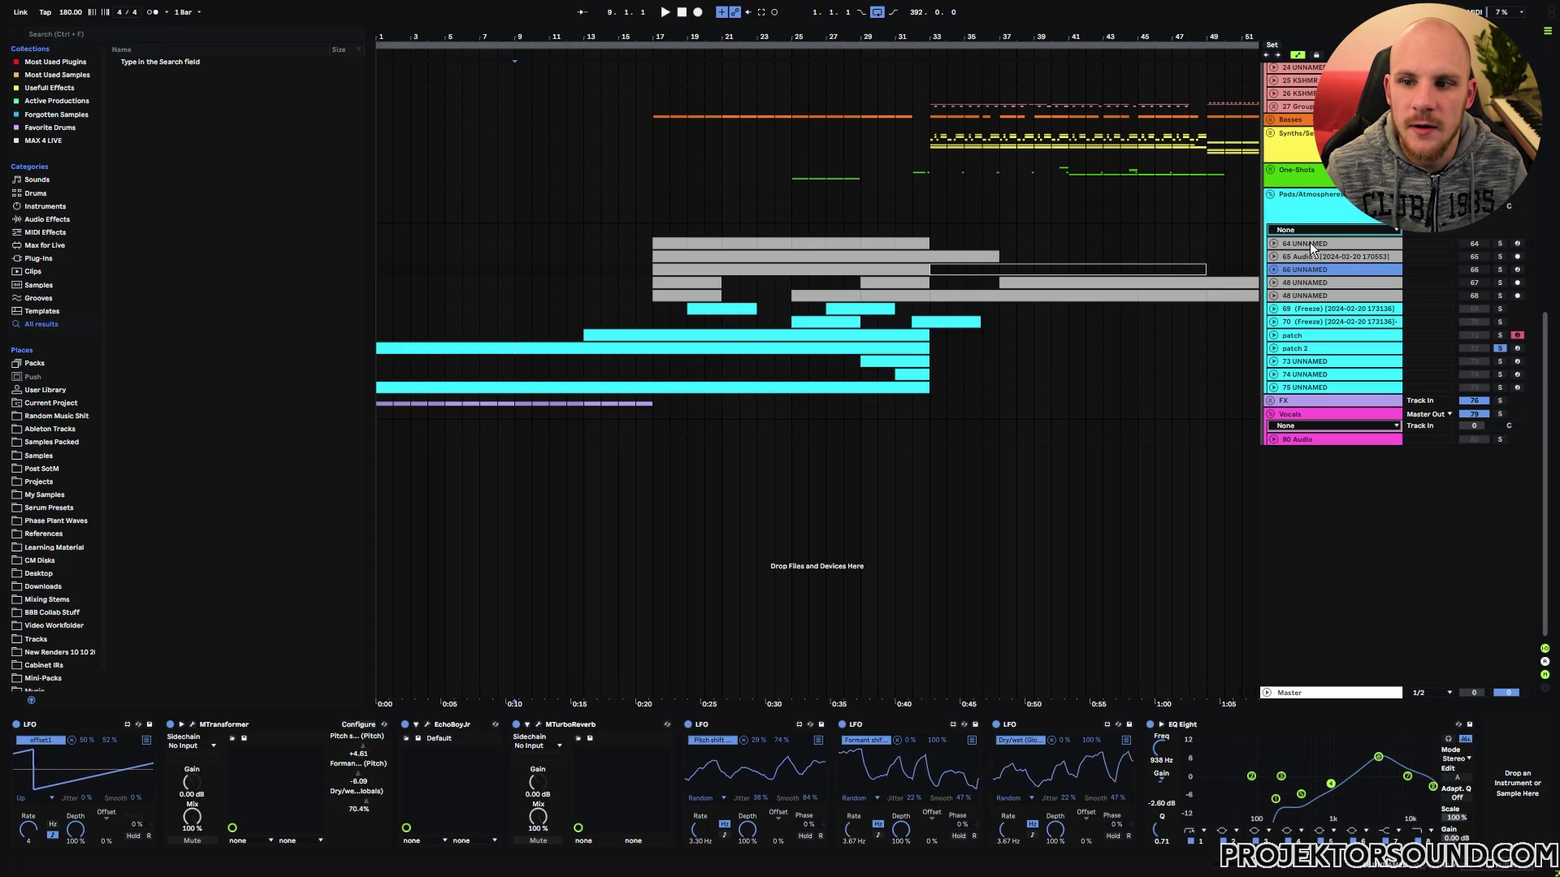
# Step: View the clips on frozen tracks 69 and 70, and fold the atmosphere tracks again
pyautogui.click(1274, 309)
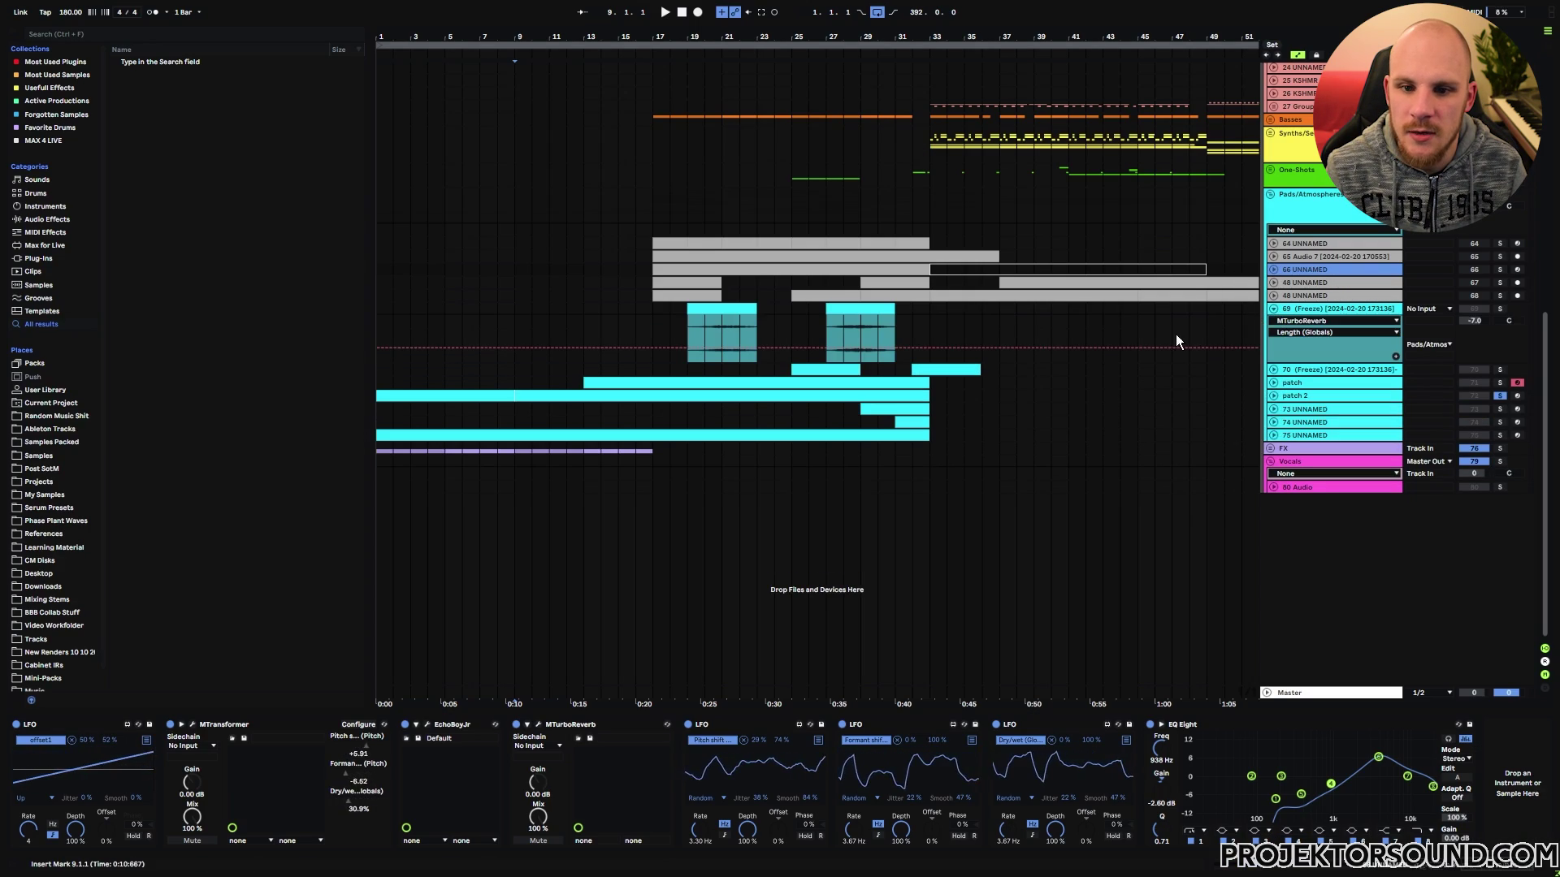
pyautogui.click(1274, 369)
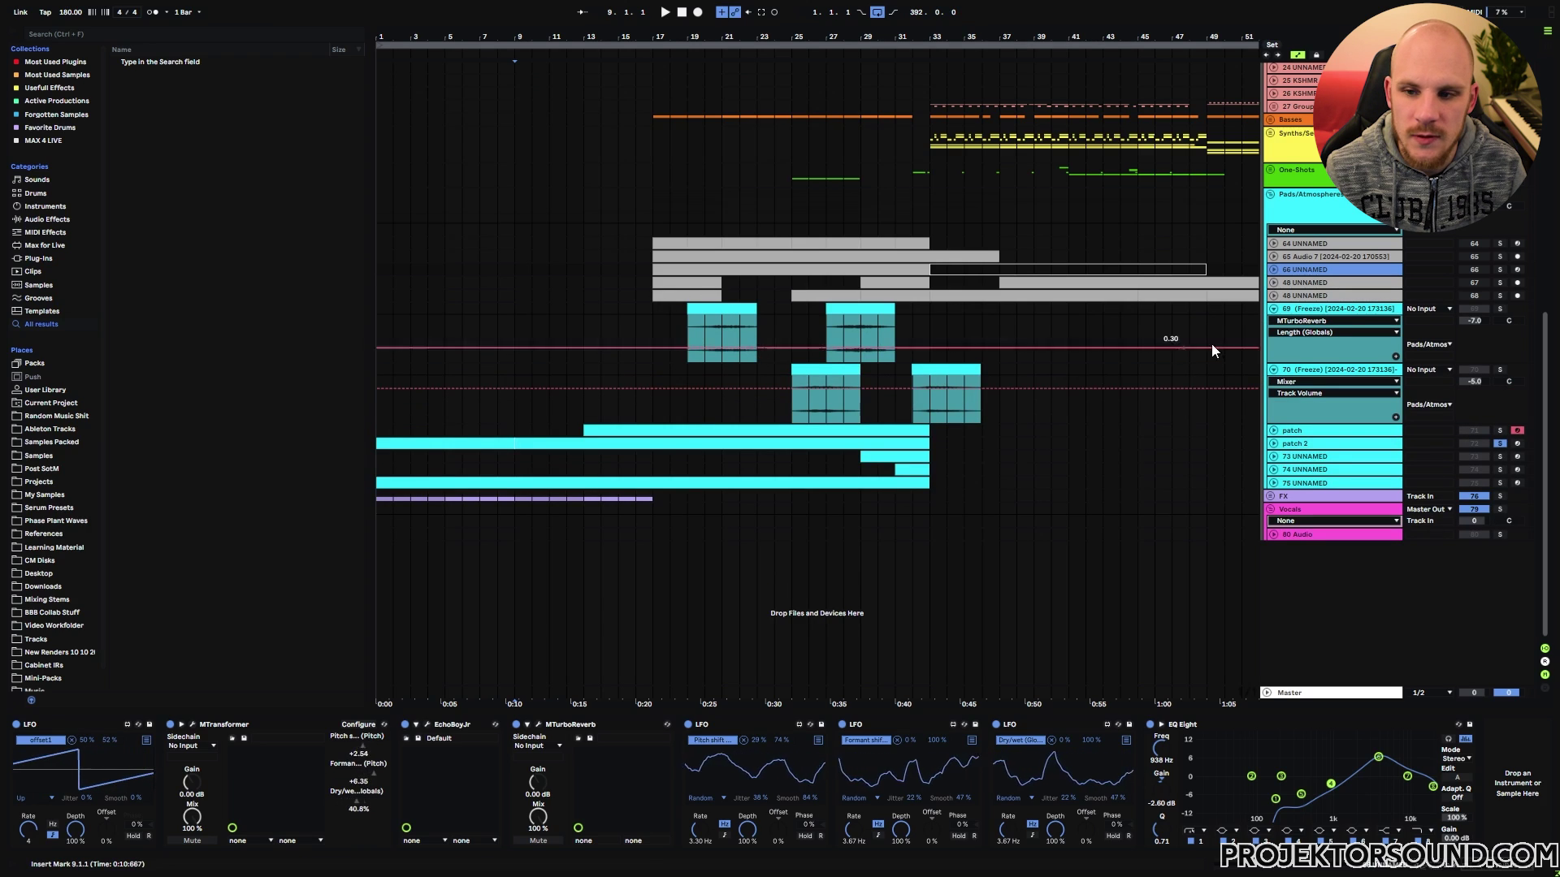
pyautogui.keyDown('alt'); pyautogui.click(1280, 314); pyautogui.keyUp('alt')
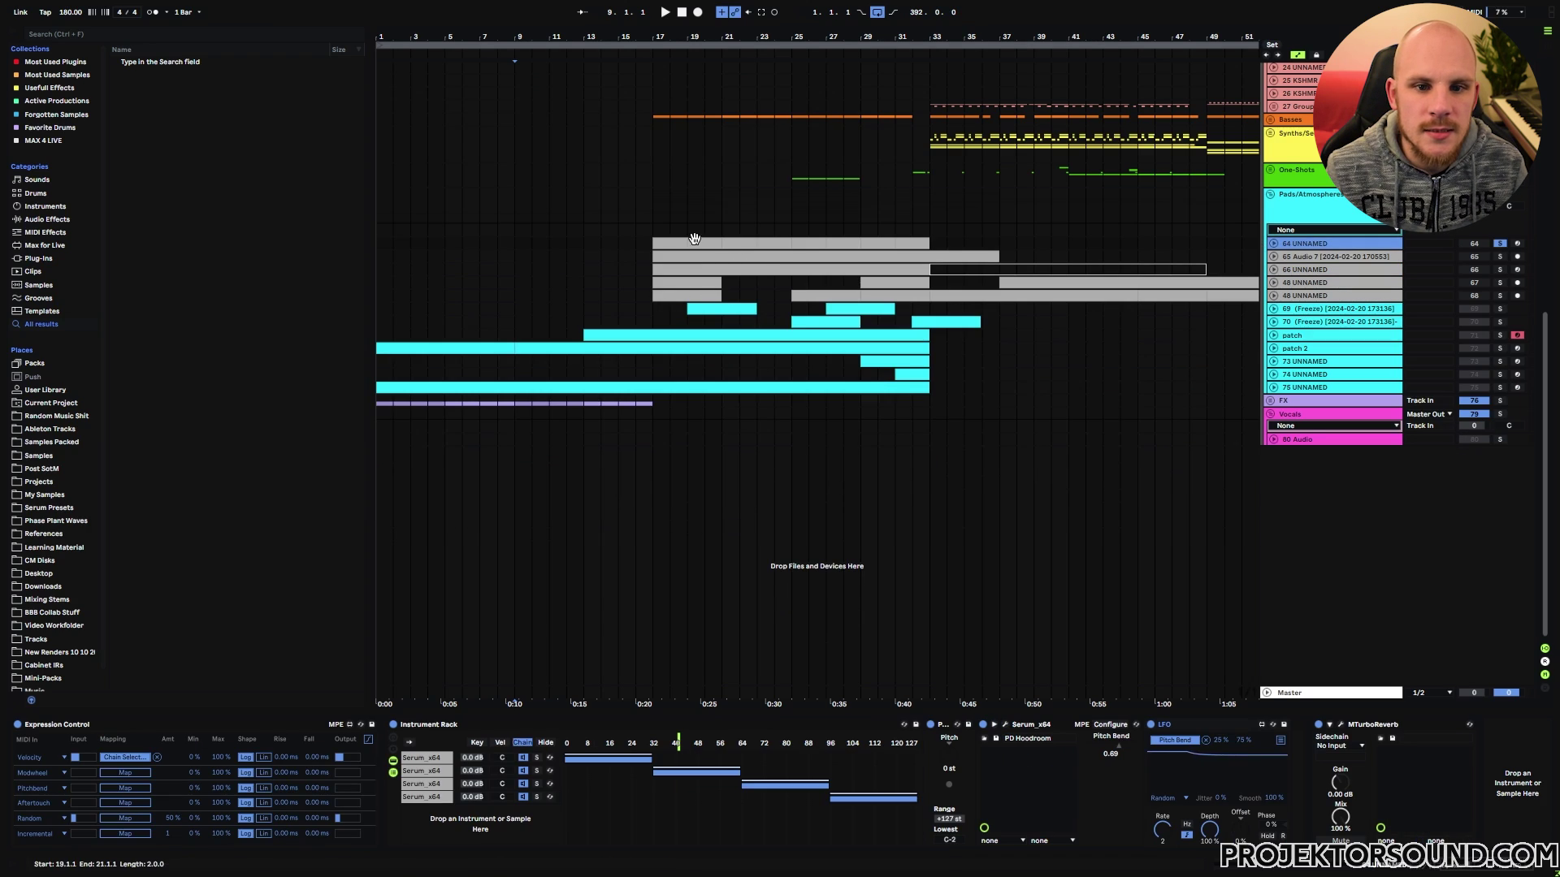
# Step: Unfold track 64 in the Pads/Atmospheres group and play it soloed from bar 17
pyautogui.click(1269, 247)
pyautogui.click(1273, 244)
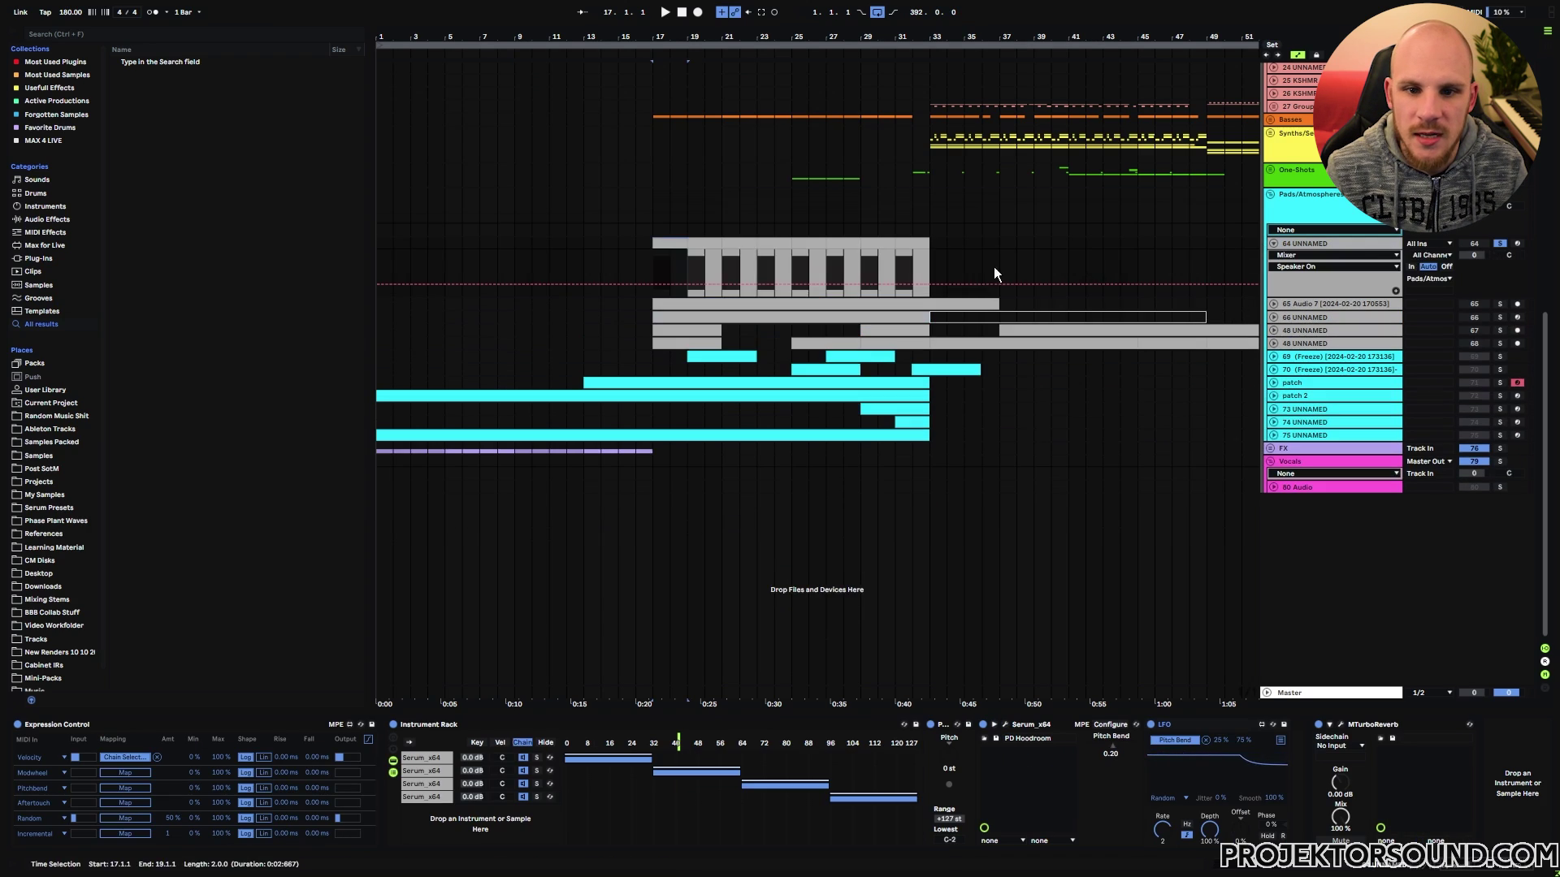
pyautogui.click(652, 263)
pyautogui.press('space')
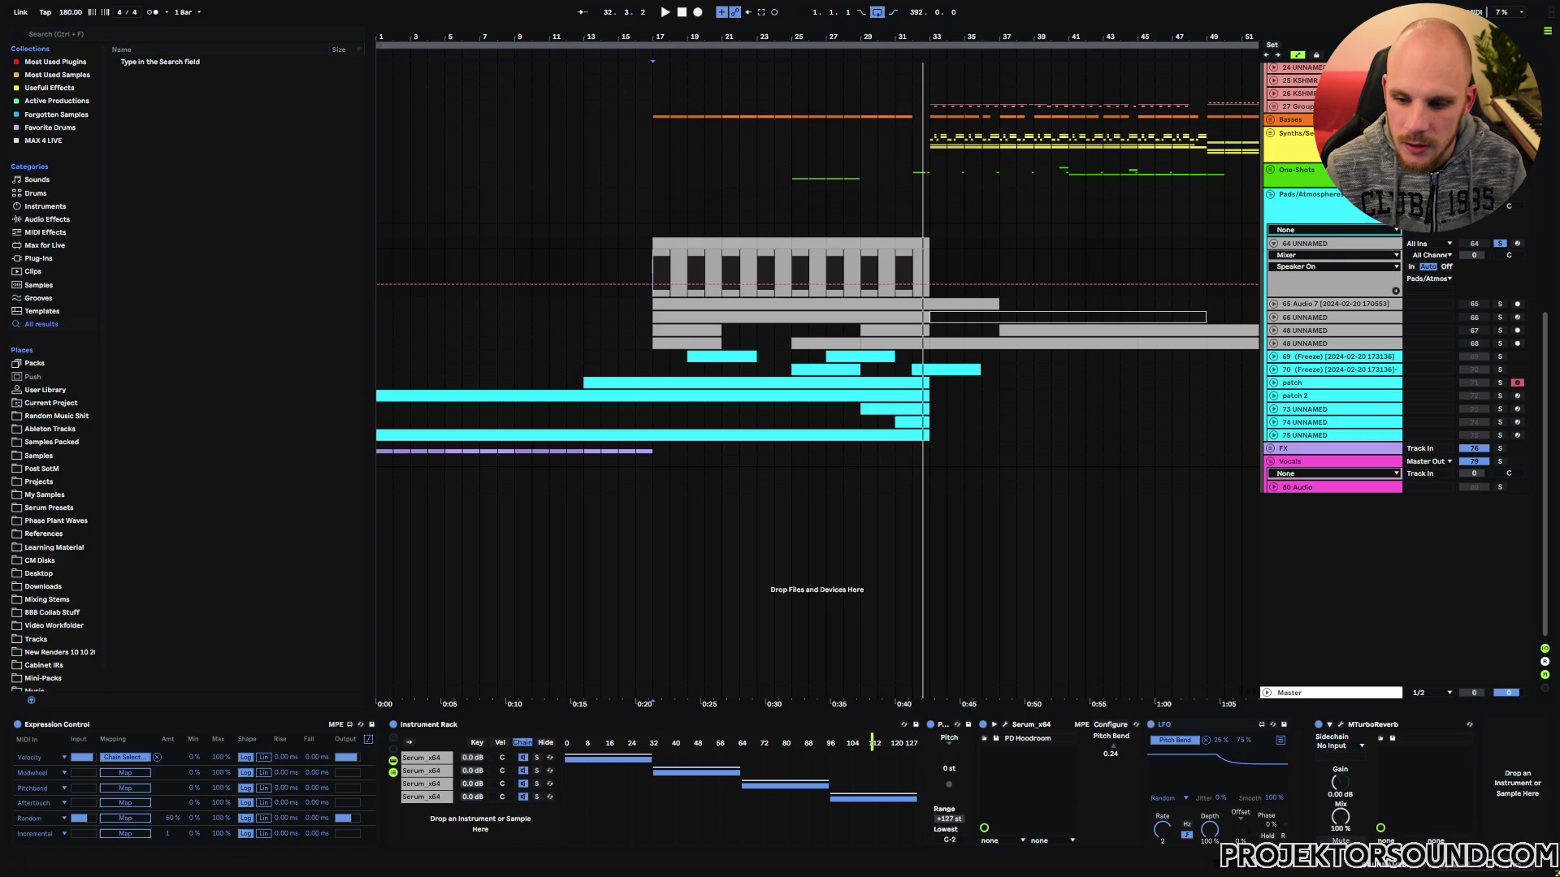
# Step: Go through the four Serum chains in track 64's Instrument Rack to see the preset each one uses
pyautogui.hscroll(-5, 1373, 868)
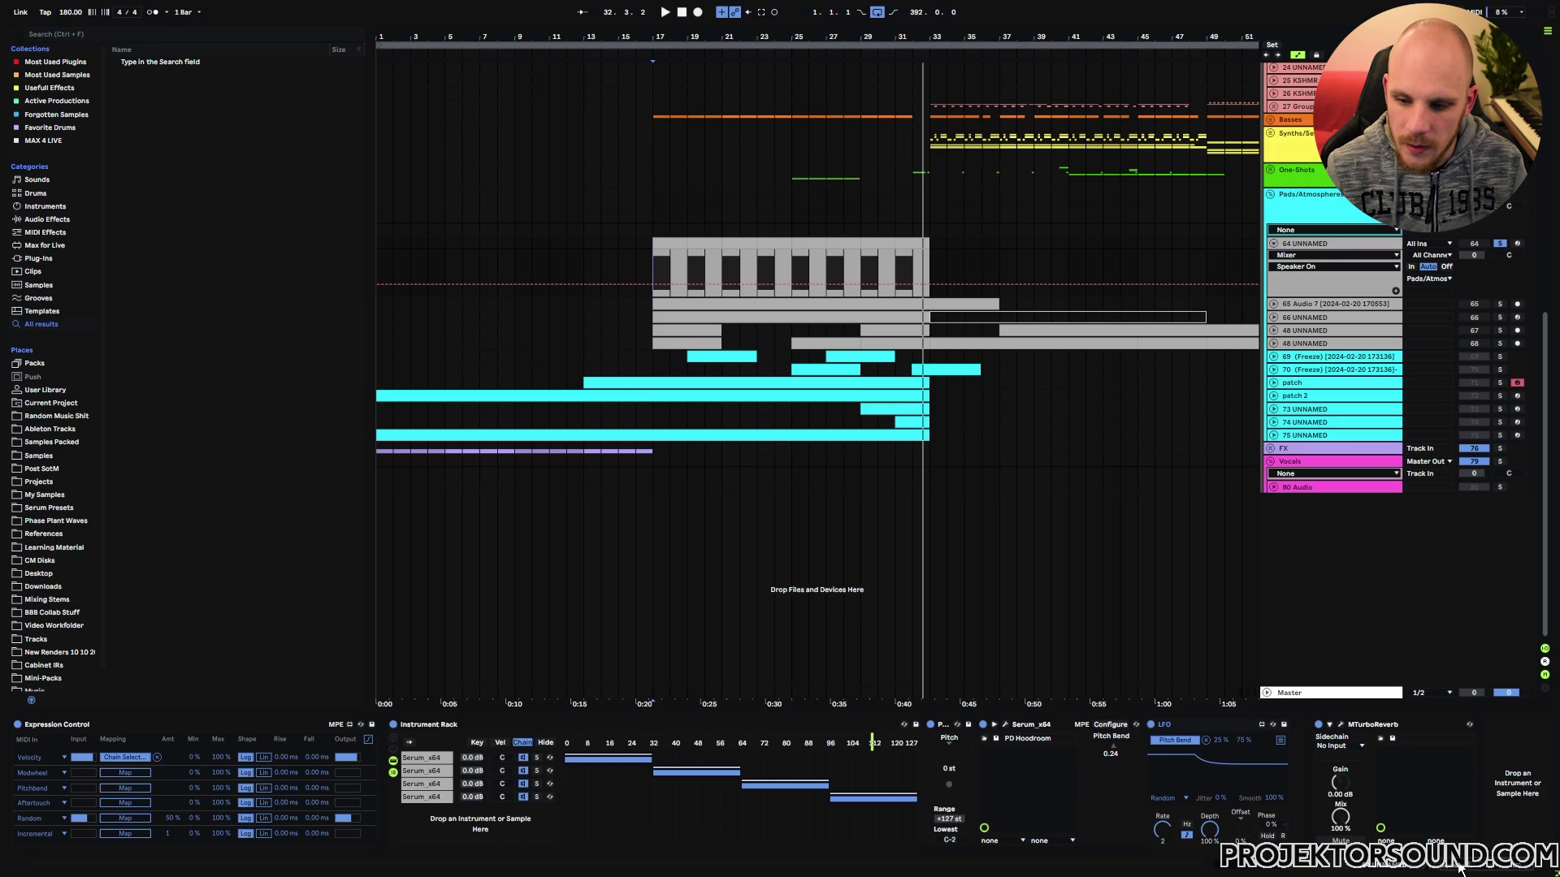
pyautogui.click(674, 759)
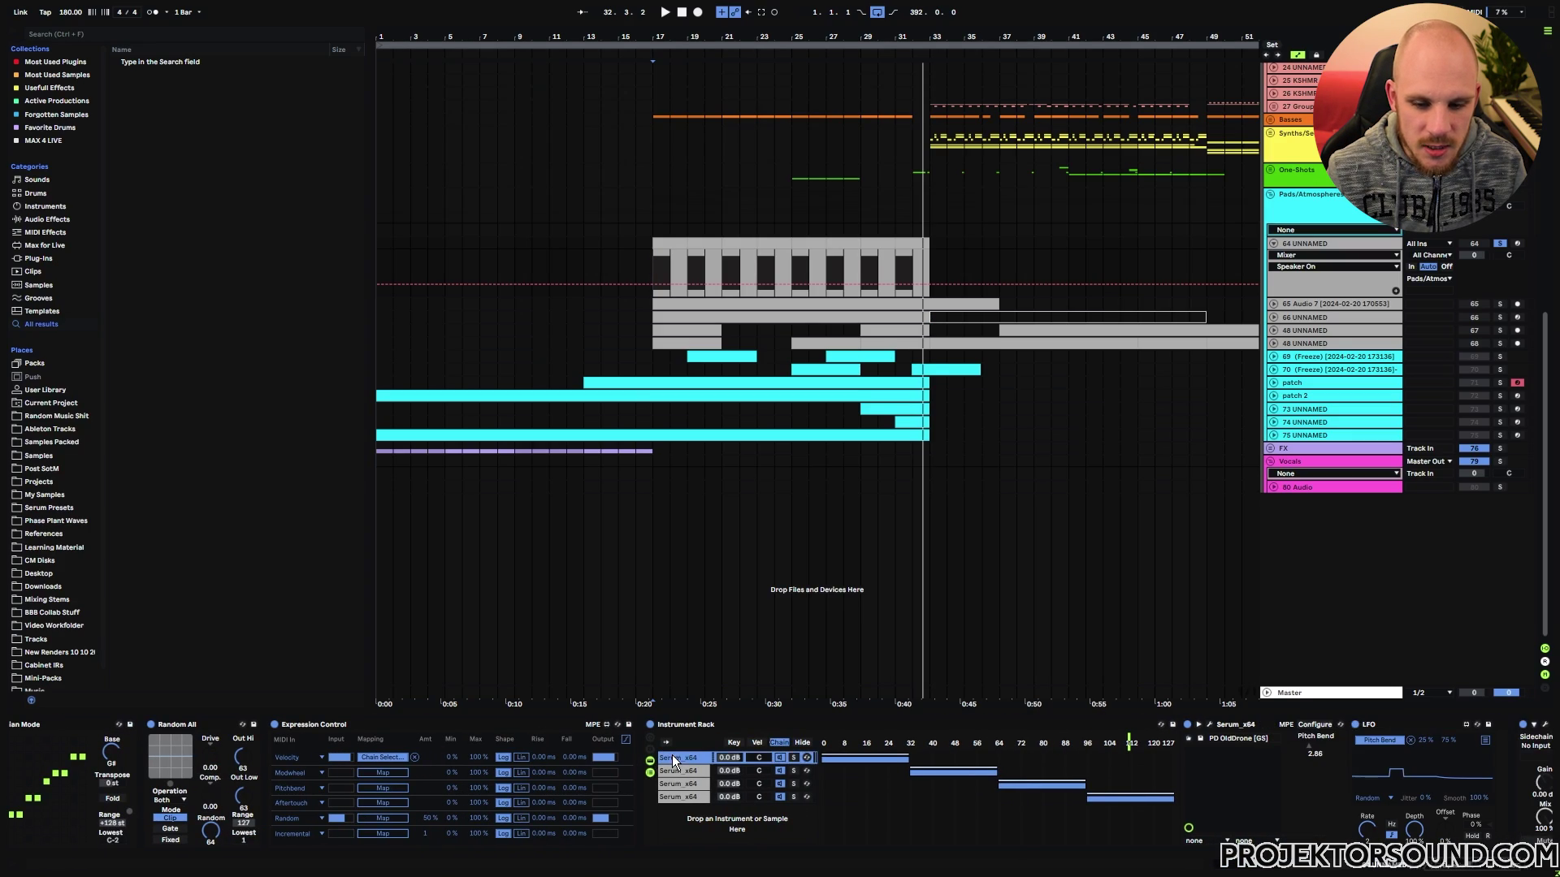
pyautogui.click(685, 774)
pyautogui.click(684, 786)
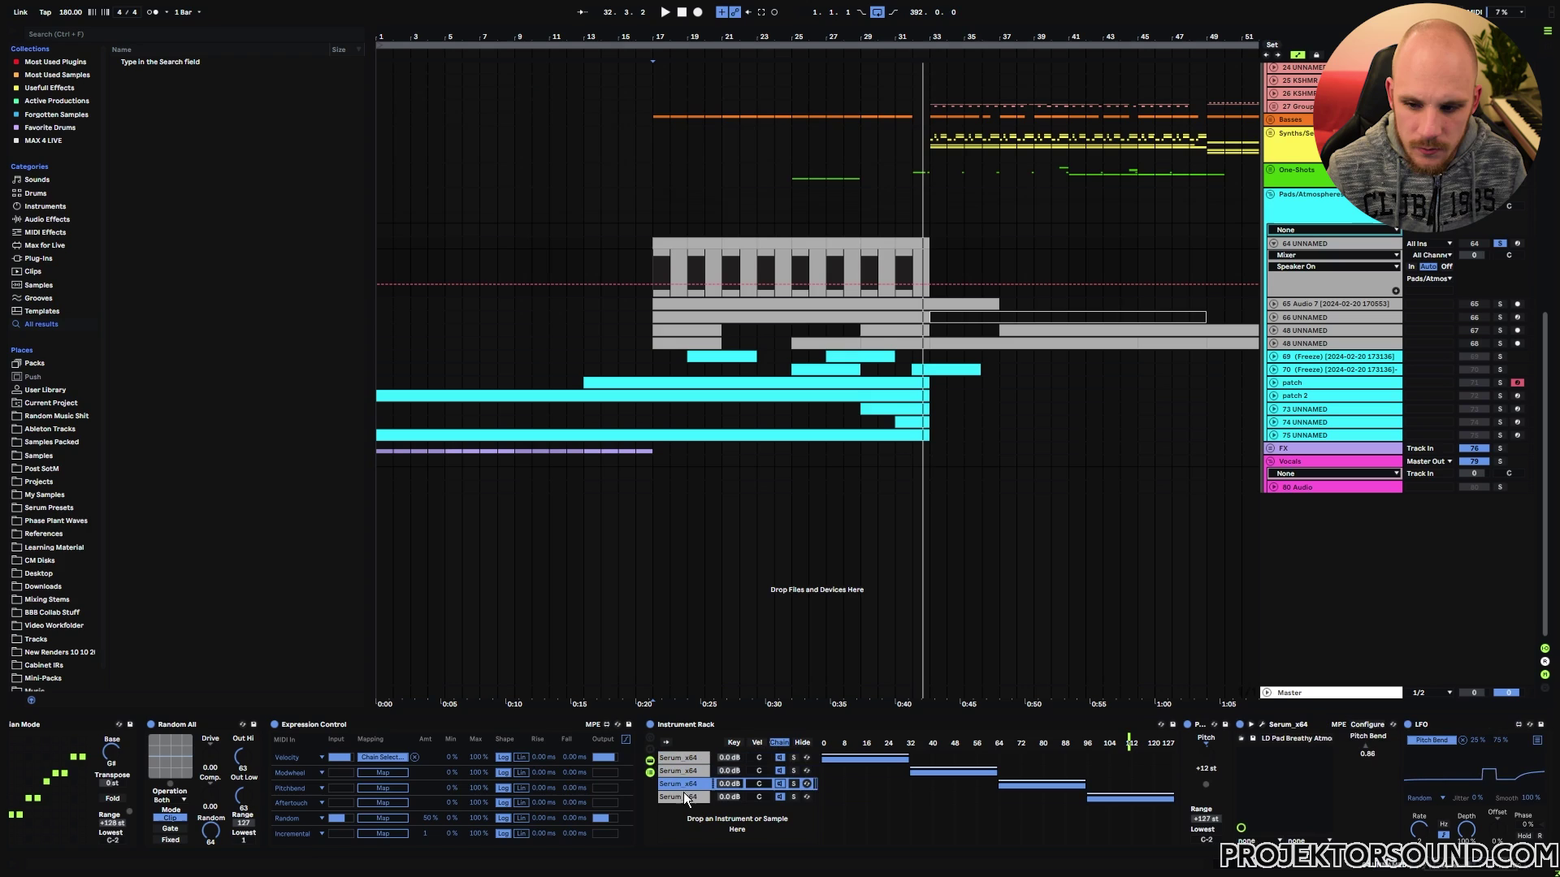
pyautogui.click(684, 797)
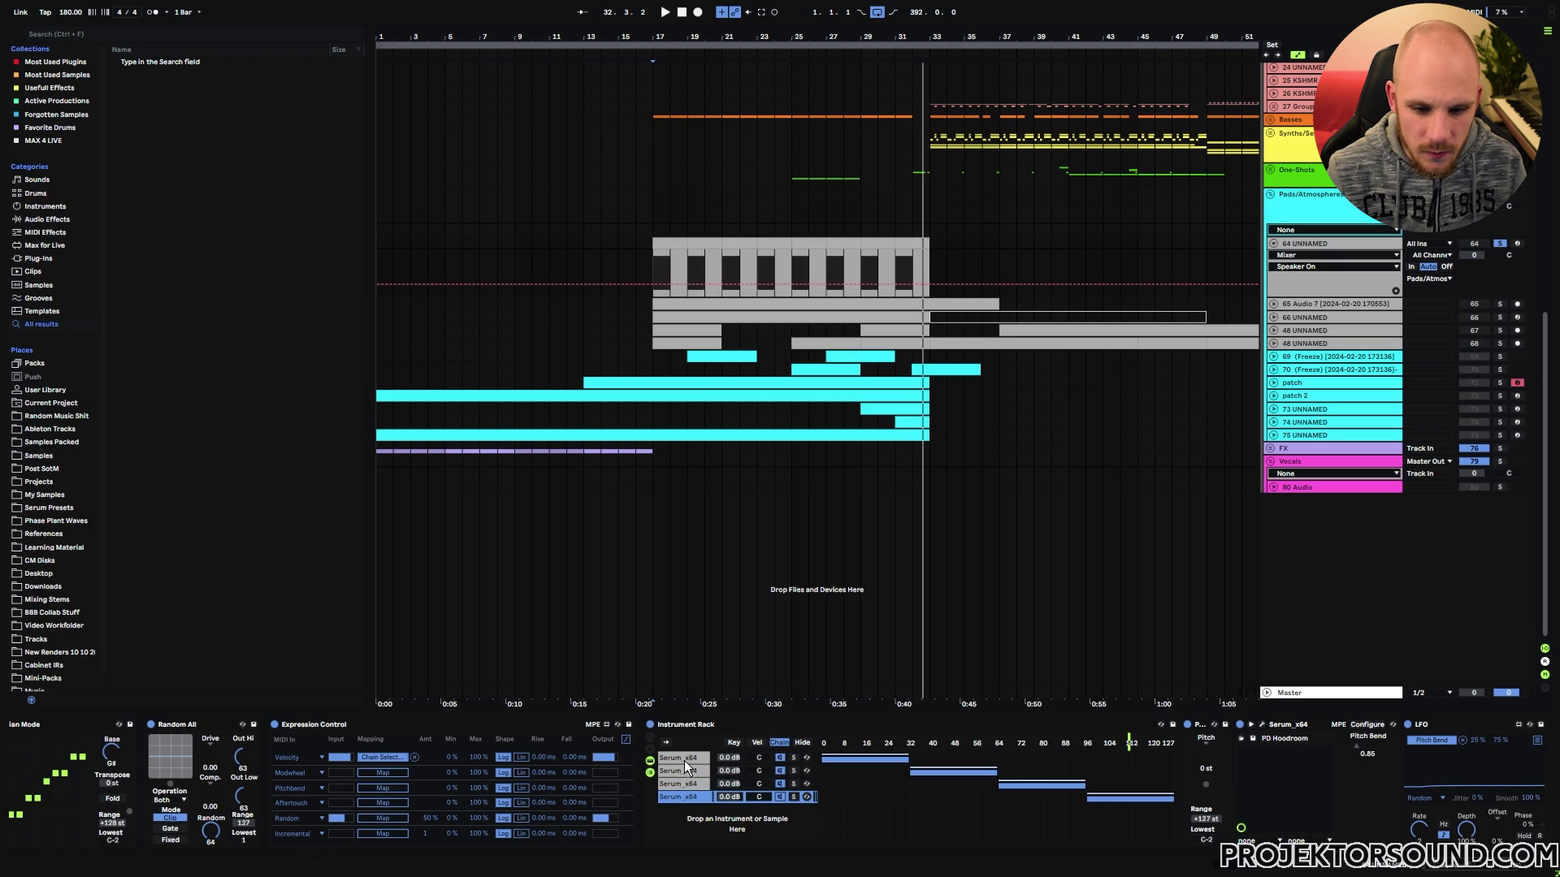
pyautogui.click(684, 759)
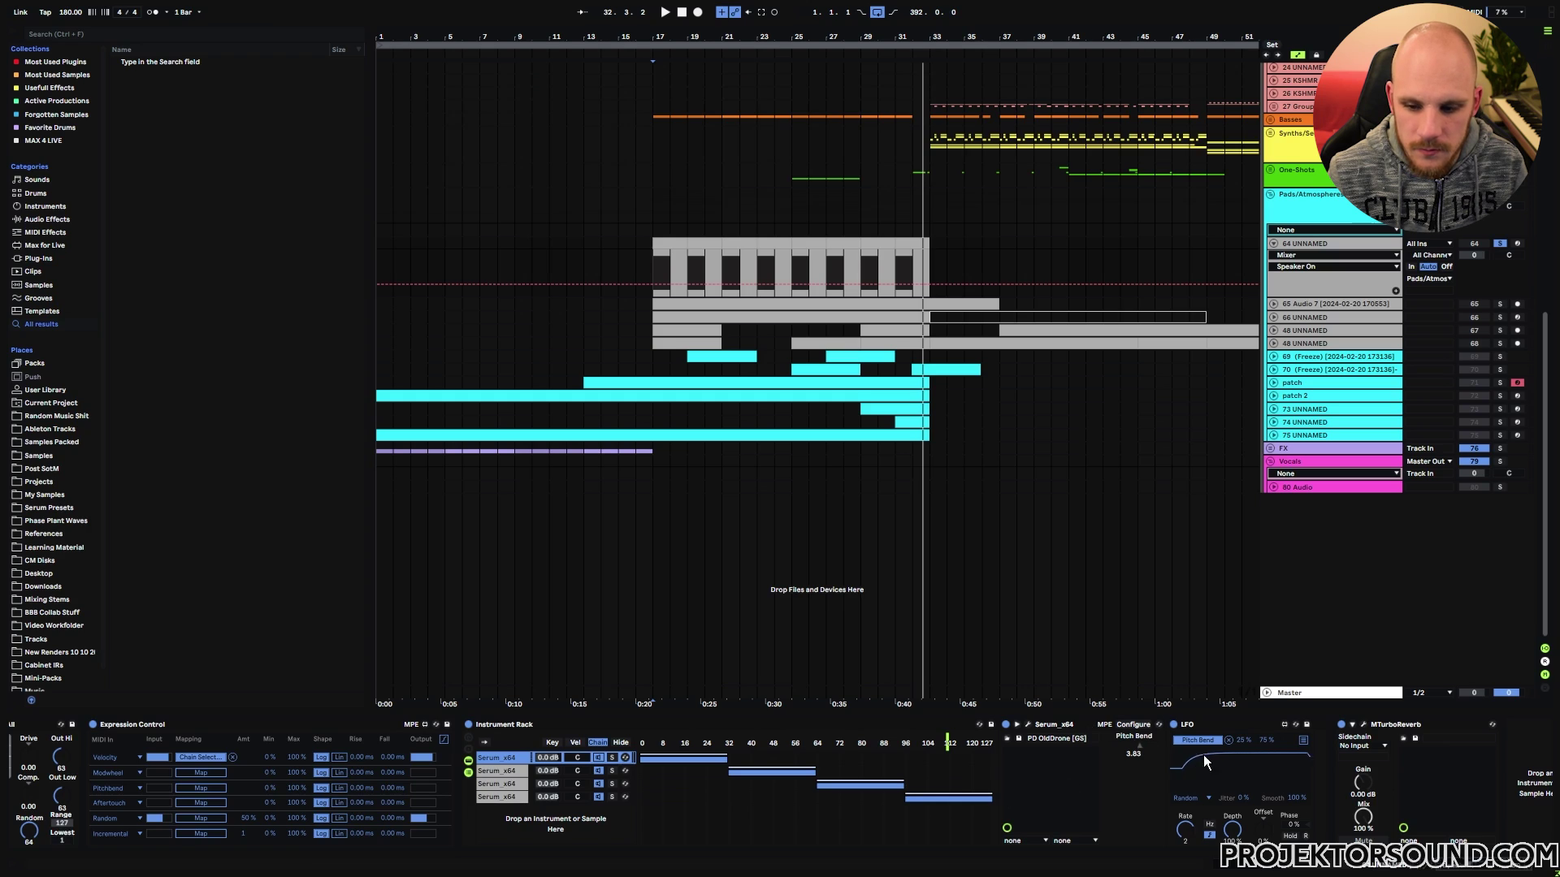
# Step: Check the LFO mapped to Pitch Bend, and browse the Pads presets in the first chain's Serum without changing the preset
pyautogui.click(1217, 733)
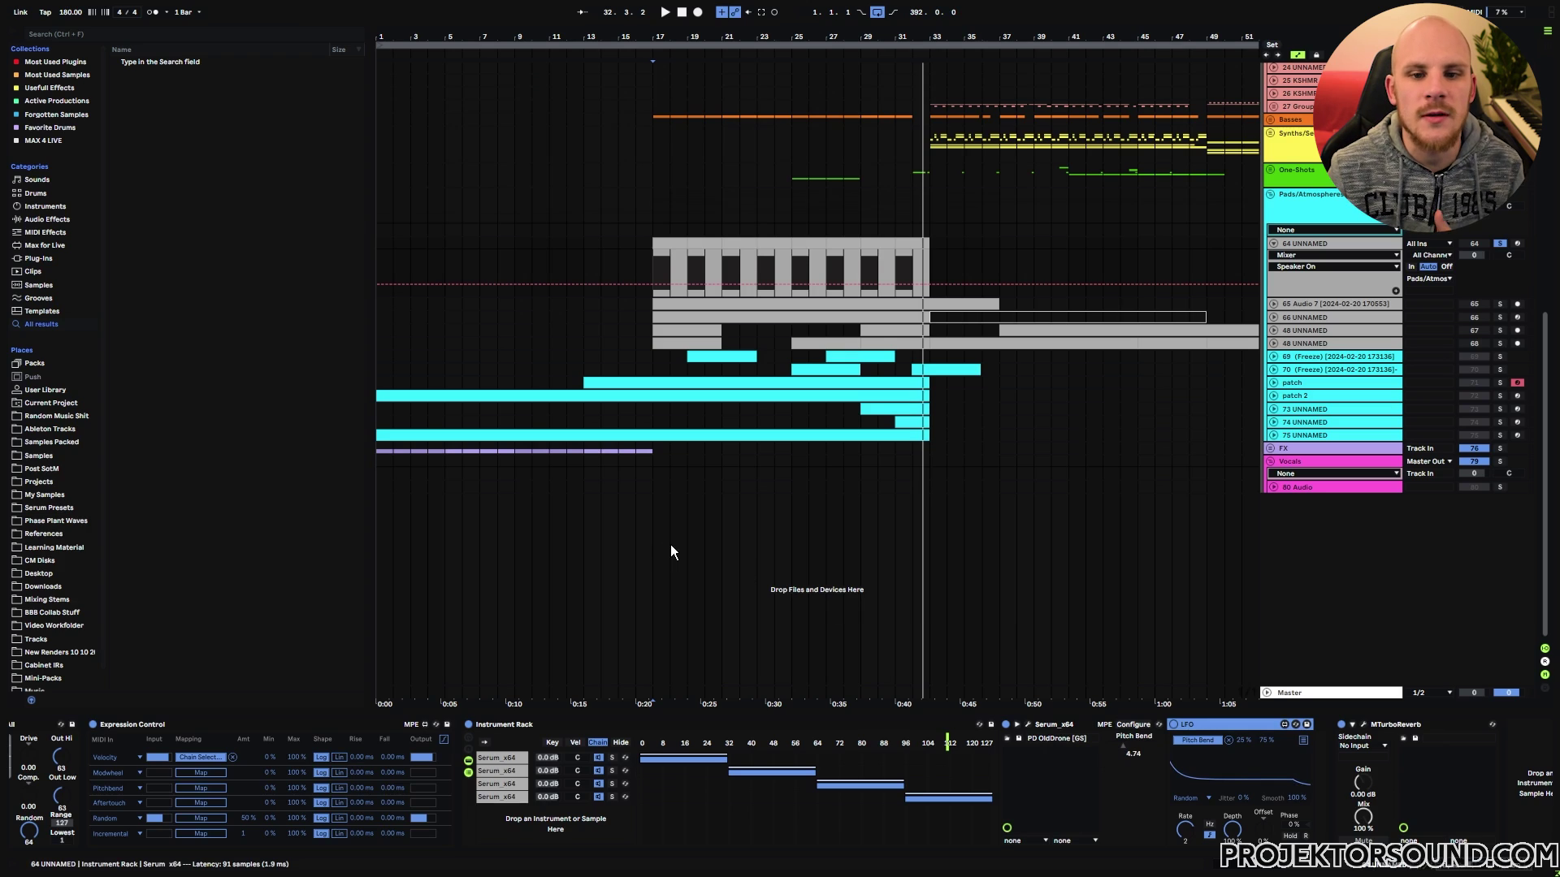
pyautogui.hotkey('ctrl', 'alt', 'p')
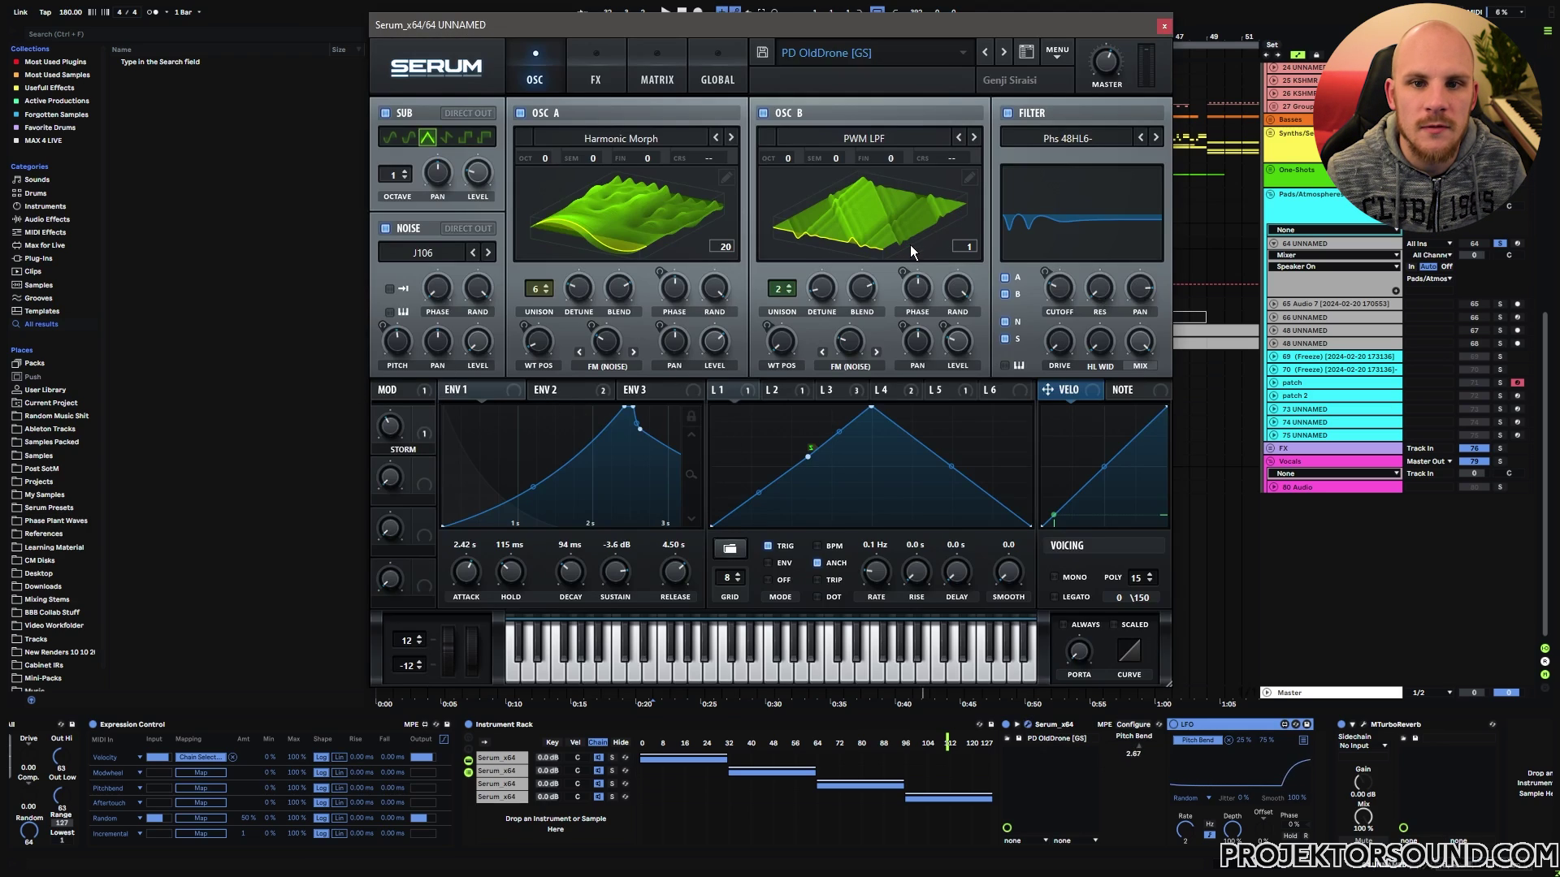
pyautogui.click(894, 60)
pyautogui.moveTo(878, 217)
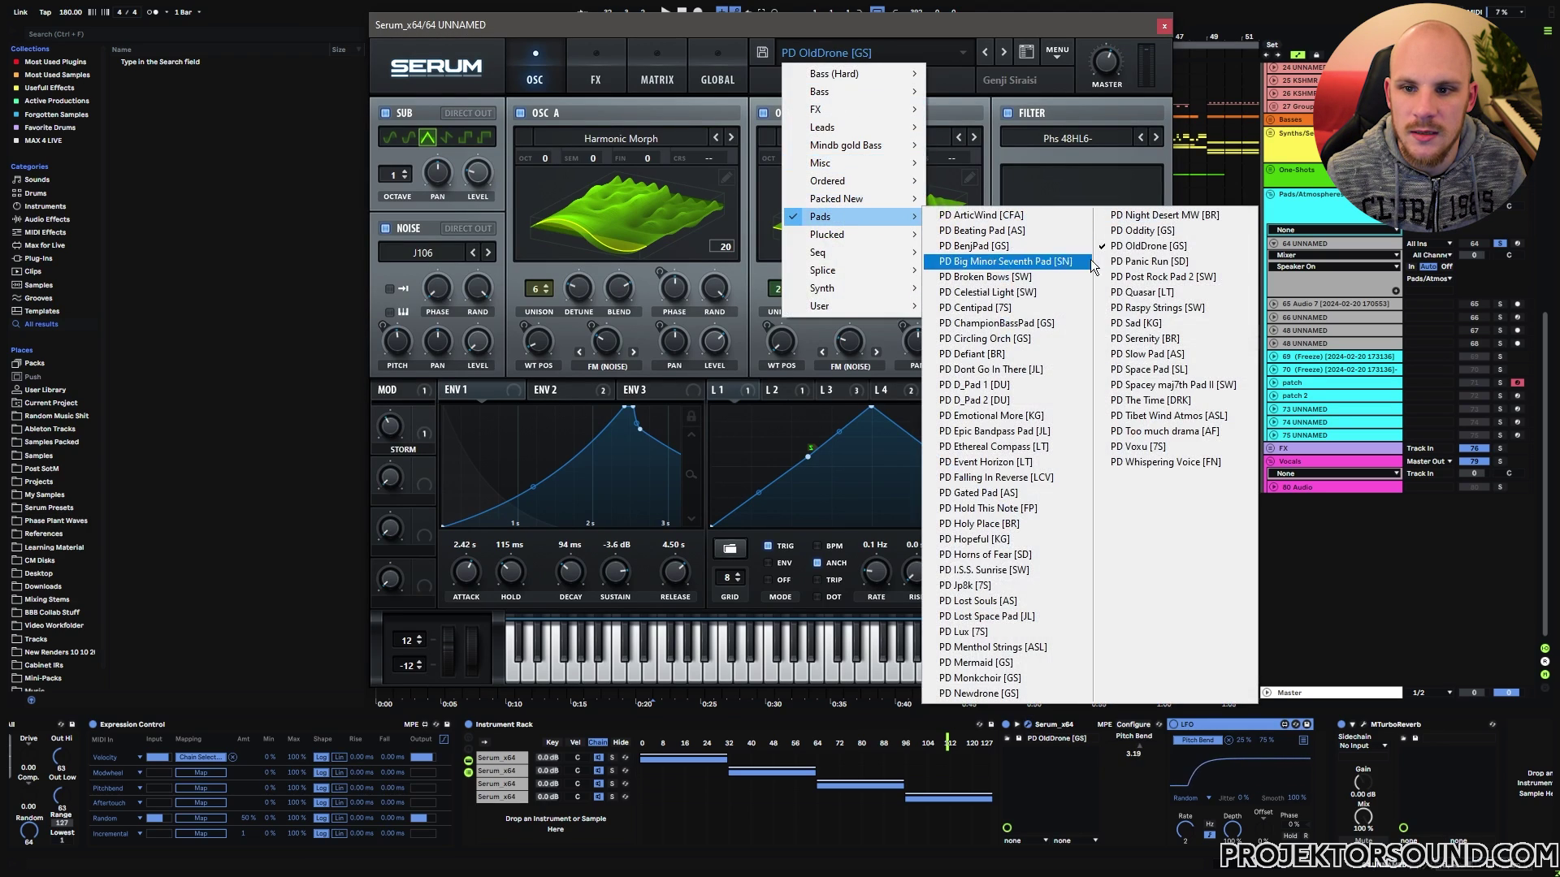
pyautogui.hotkey('ctrl', 'alt', 'p')
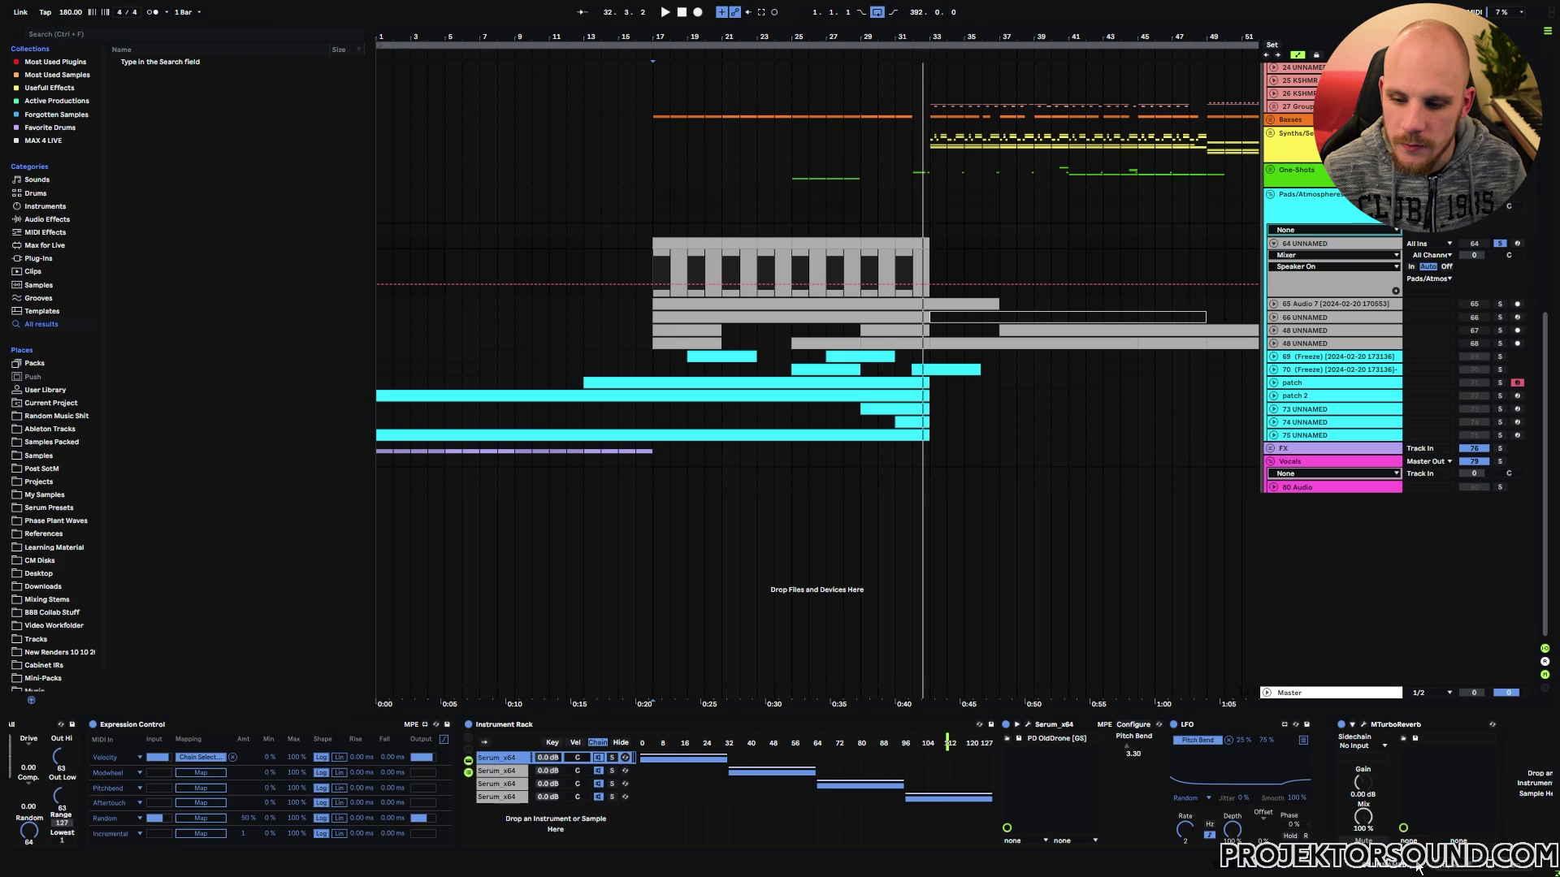
# Step: Open track 64's MIDI clip at bar 17 and examine the pitch range of its stacked notes
pyautogui.hscroll(-5, 354, 728)
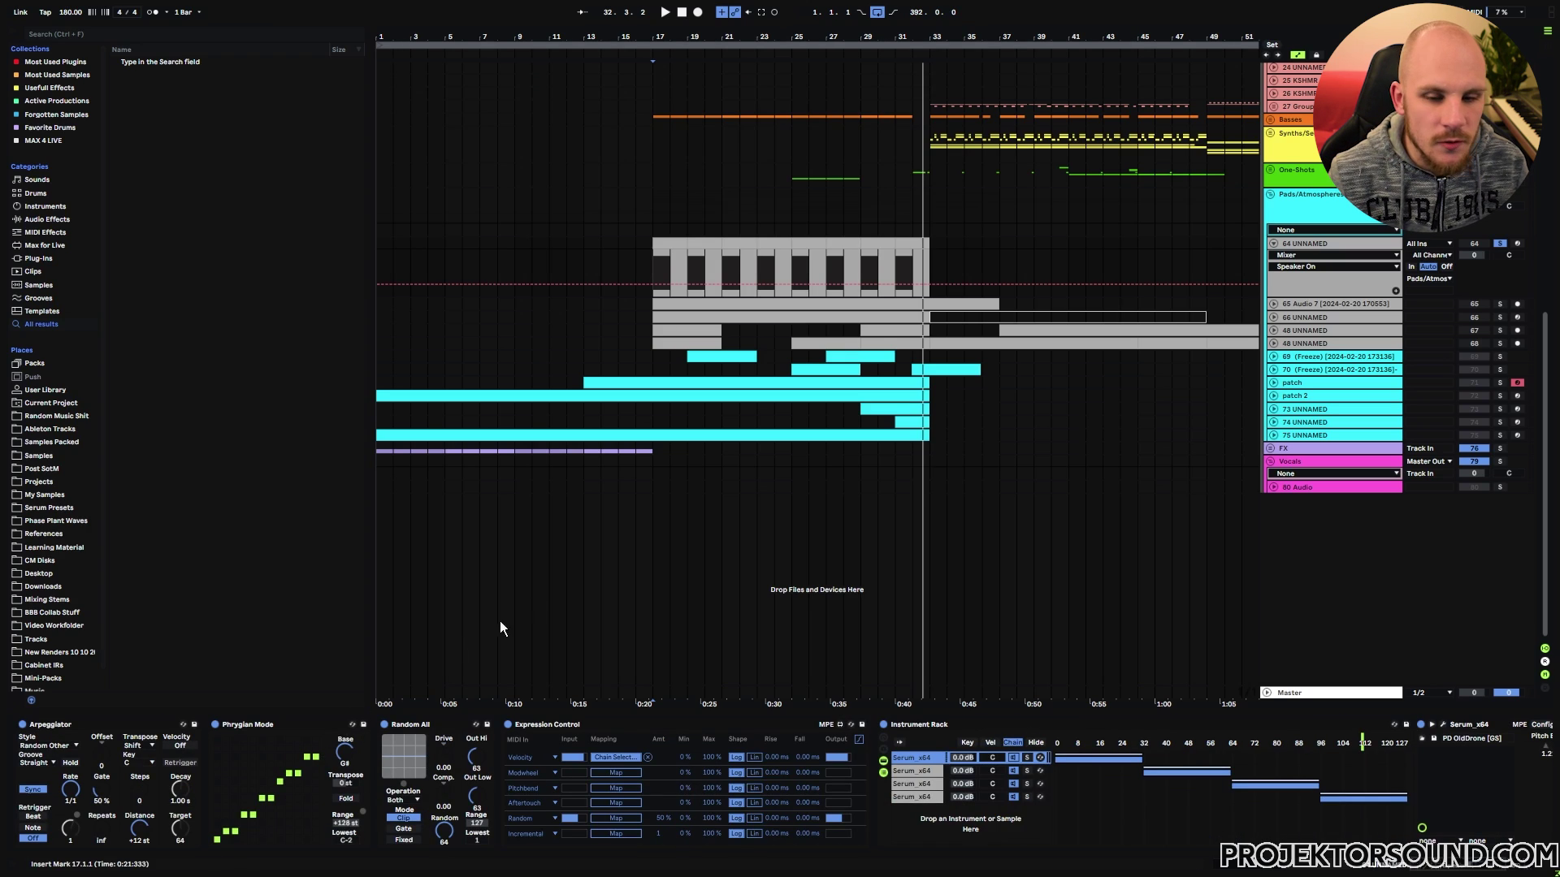
pyautogui.click(663, 269)
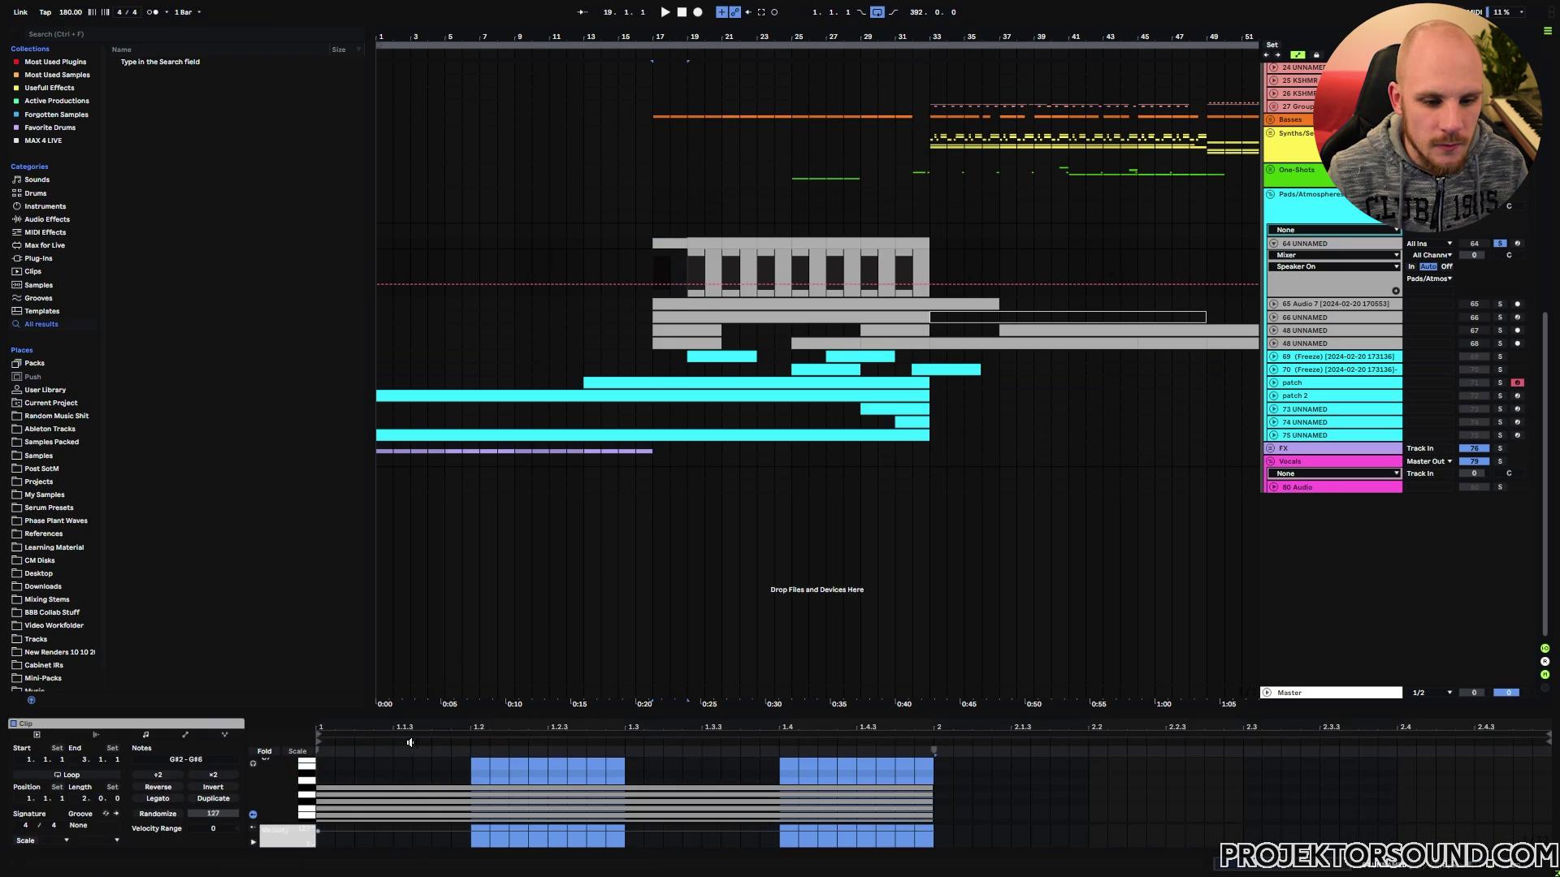
pyautogui.moveTo(307, 801); pyautogui.dragTo(293, 800)
pyautogui.scroll(-5, 306, 788)
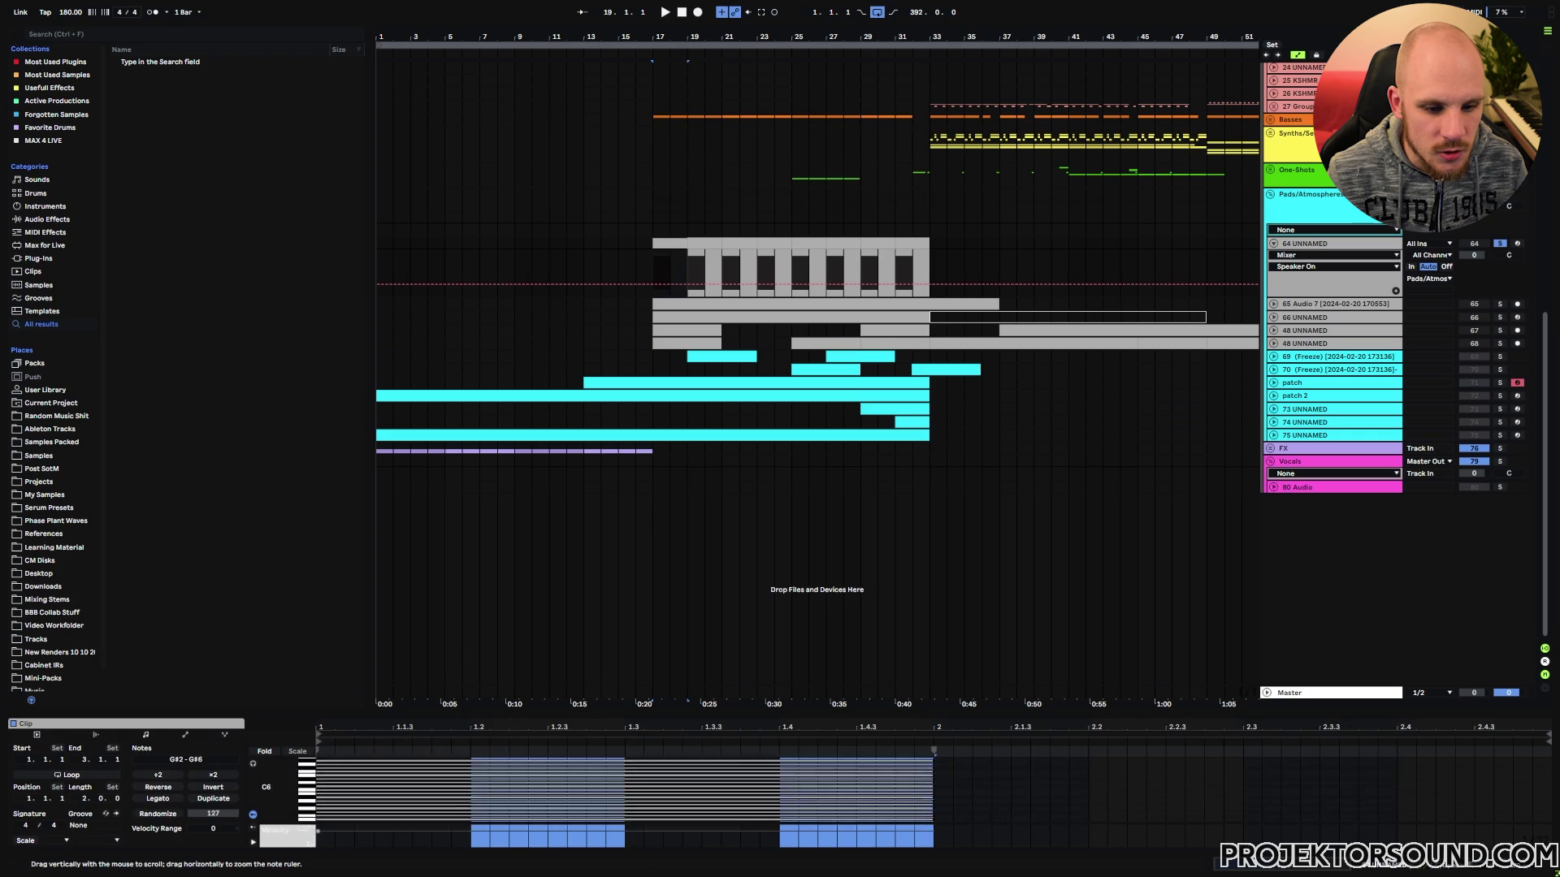
pyautogui.scroll(5, 306, 788)
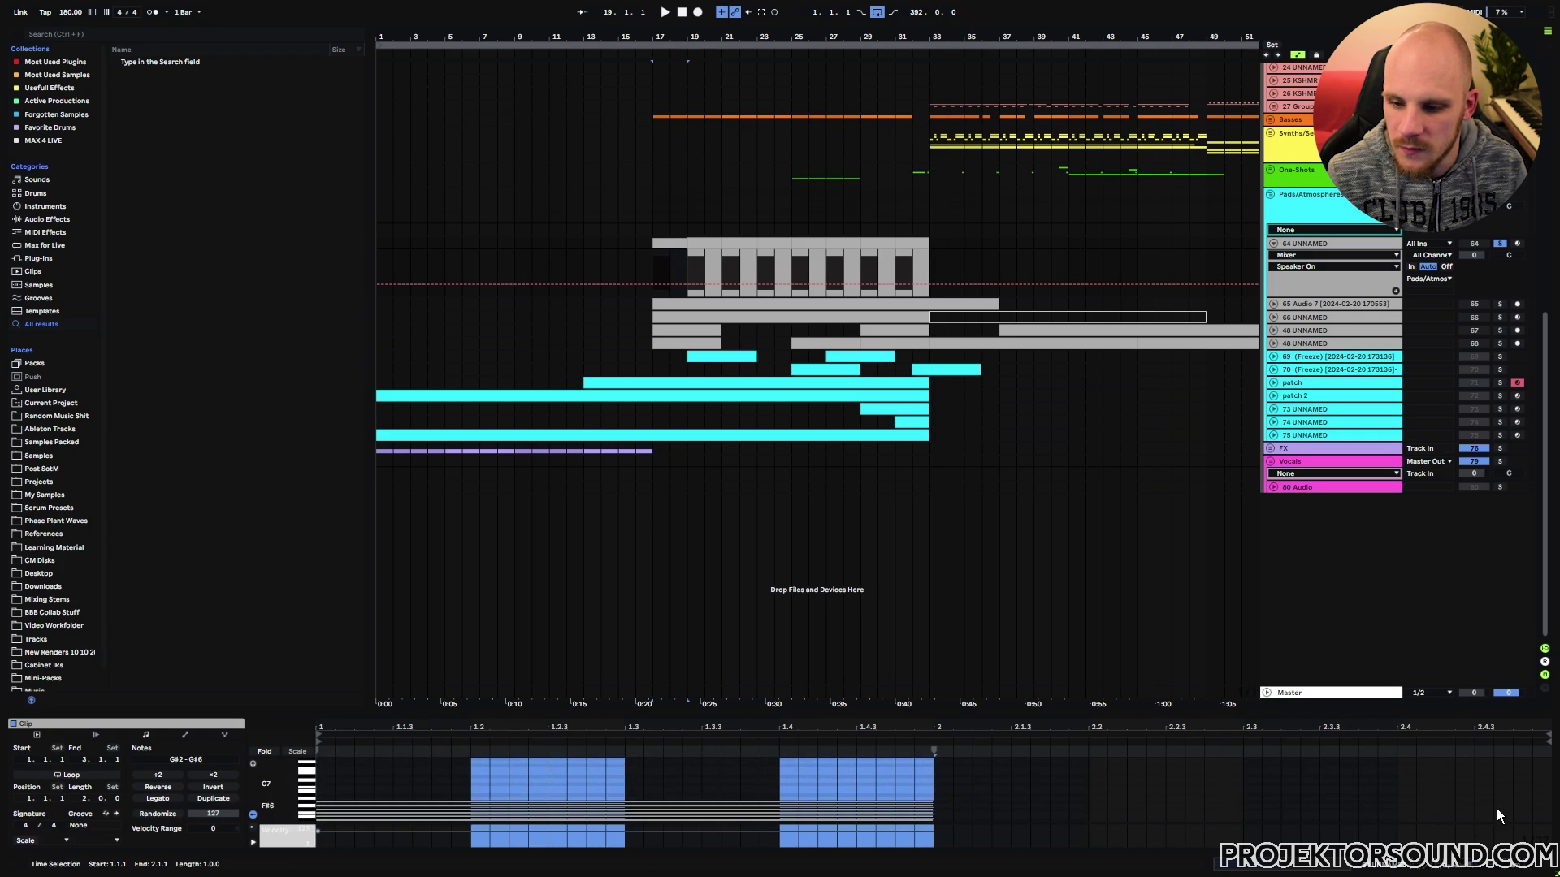
# Step: Compare the Arpeggiator at the start of track 64's device chain with the lower stacked notes in the MIDI clip
pyautogui.hotkey('shift', 'Tab')
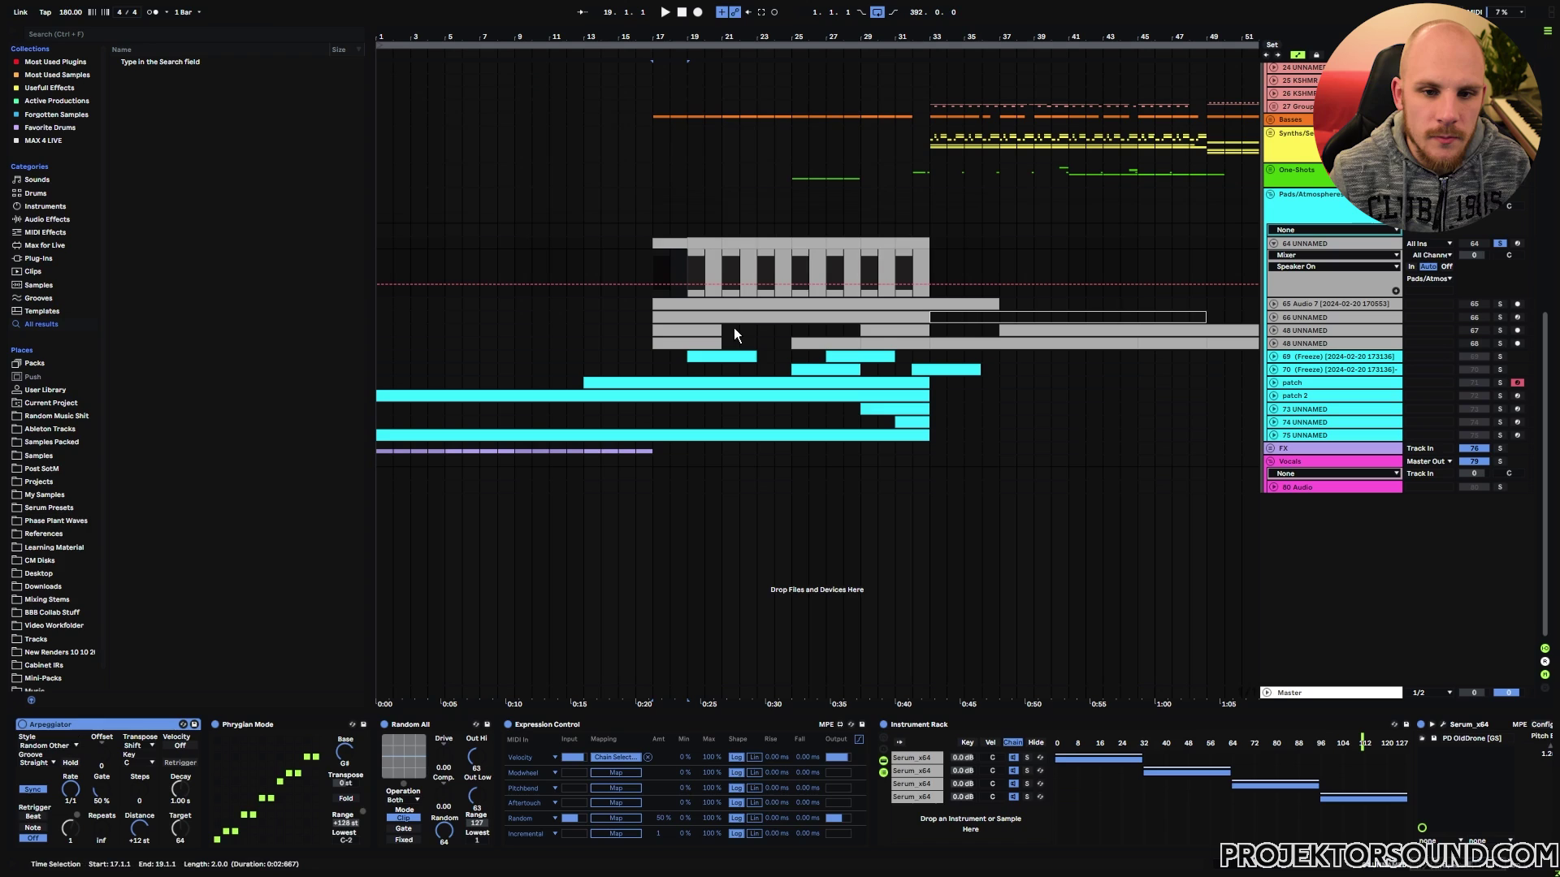
pyautogui.hotkey('shift', 'Tab')
pyautogui.scroll(-10, 833, 821)
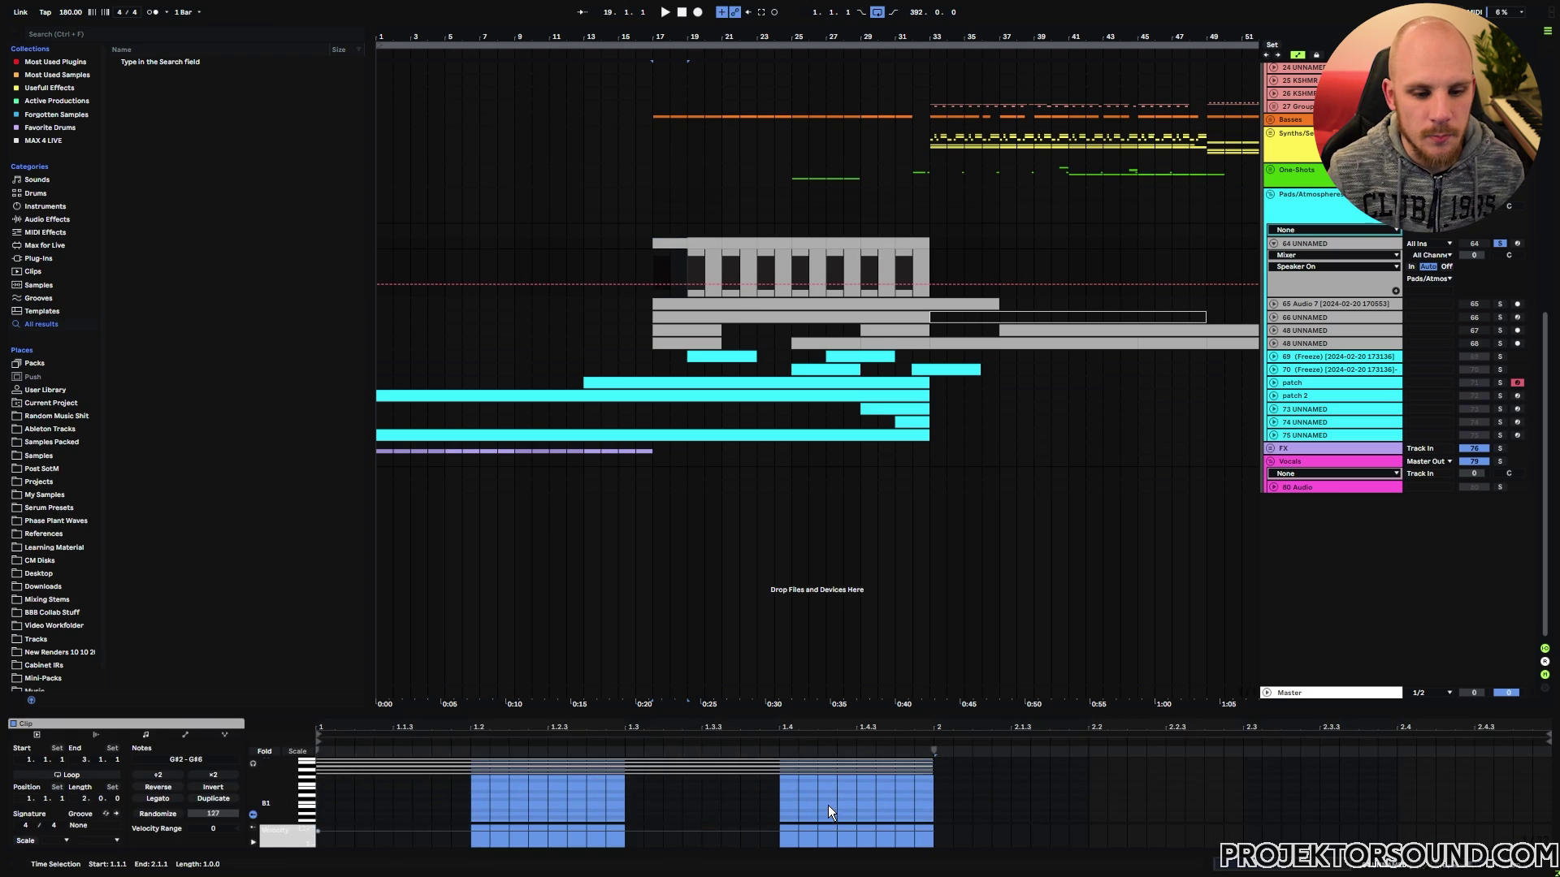
# Step: Review the Phrygian Mode, Random All and Expression Control devices on track 64, following the chain through to MTurboReverb
pyautogui.hotkey('shift', 'Tab')
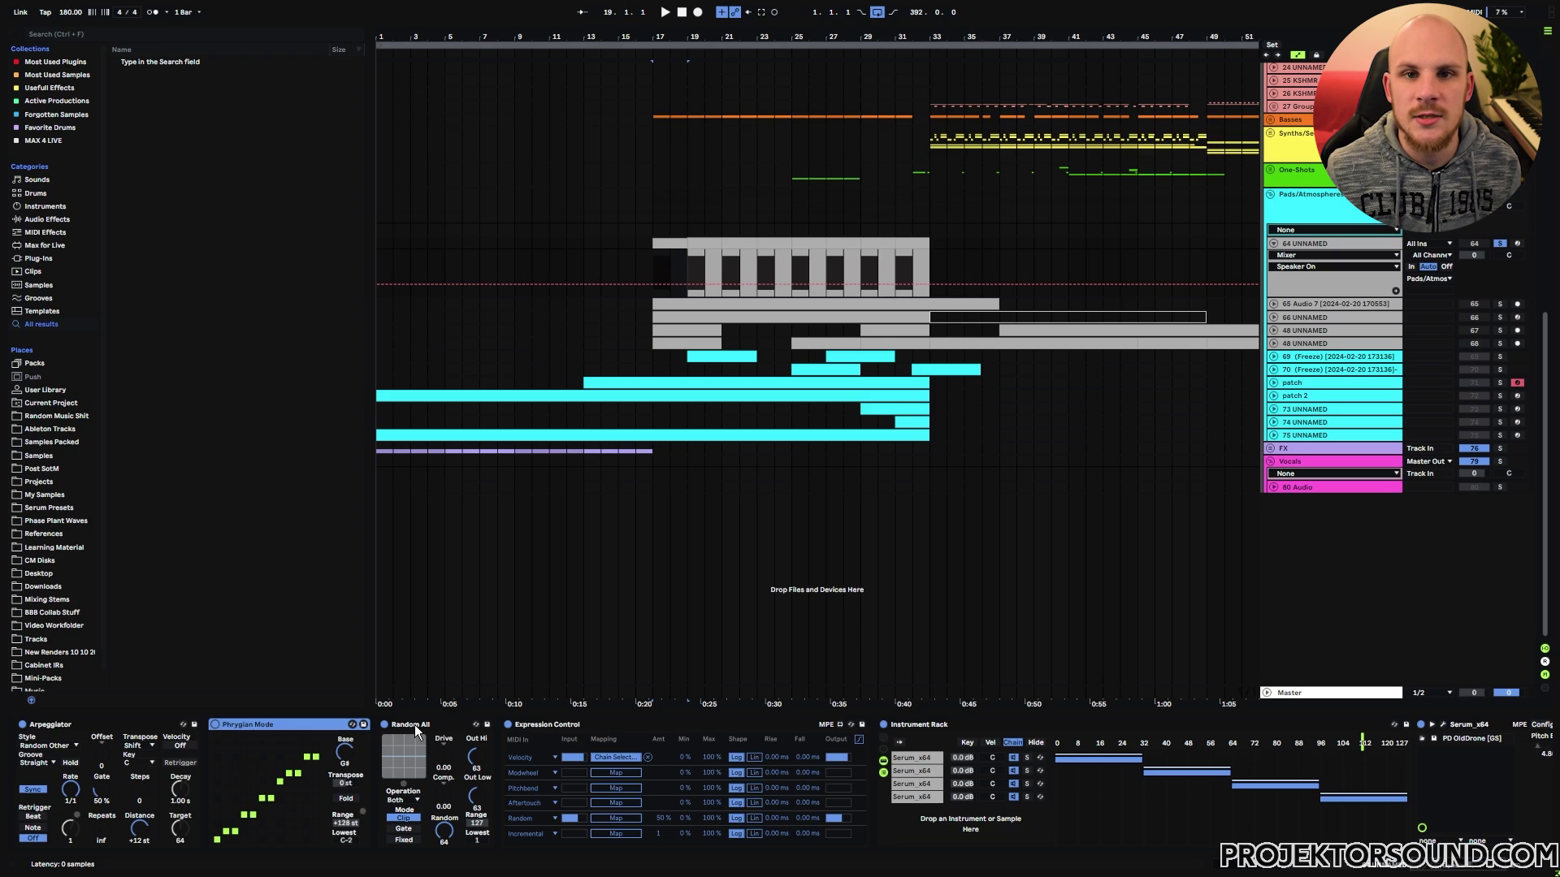
pyautogui.click(415, 724)
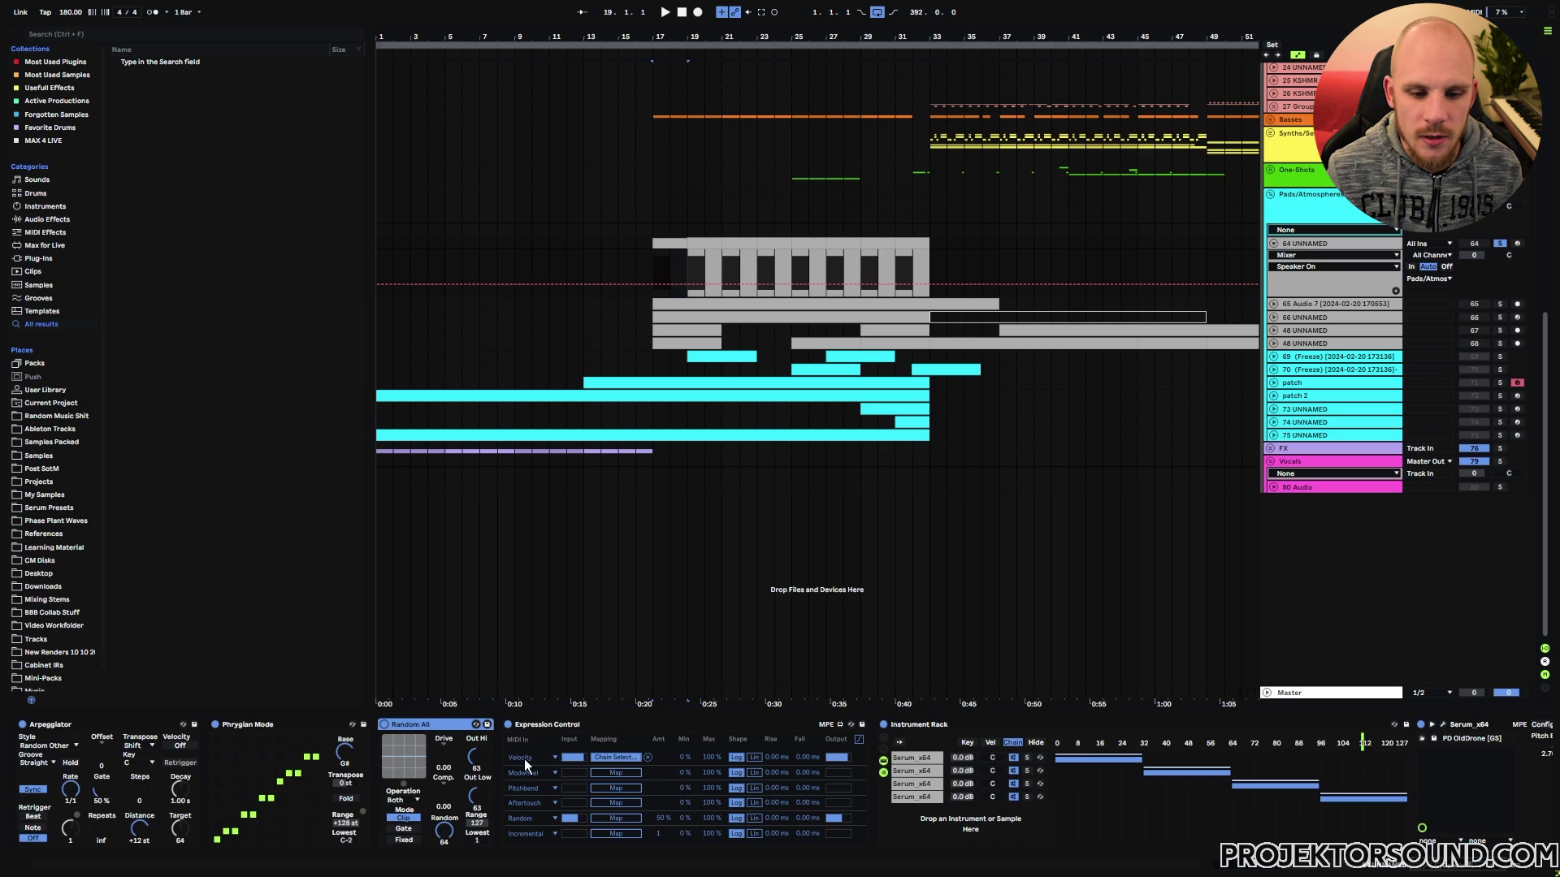
pyautogui.click(660, 773)
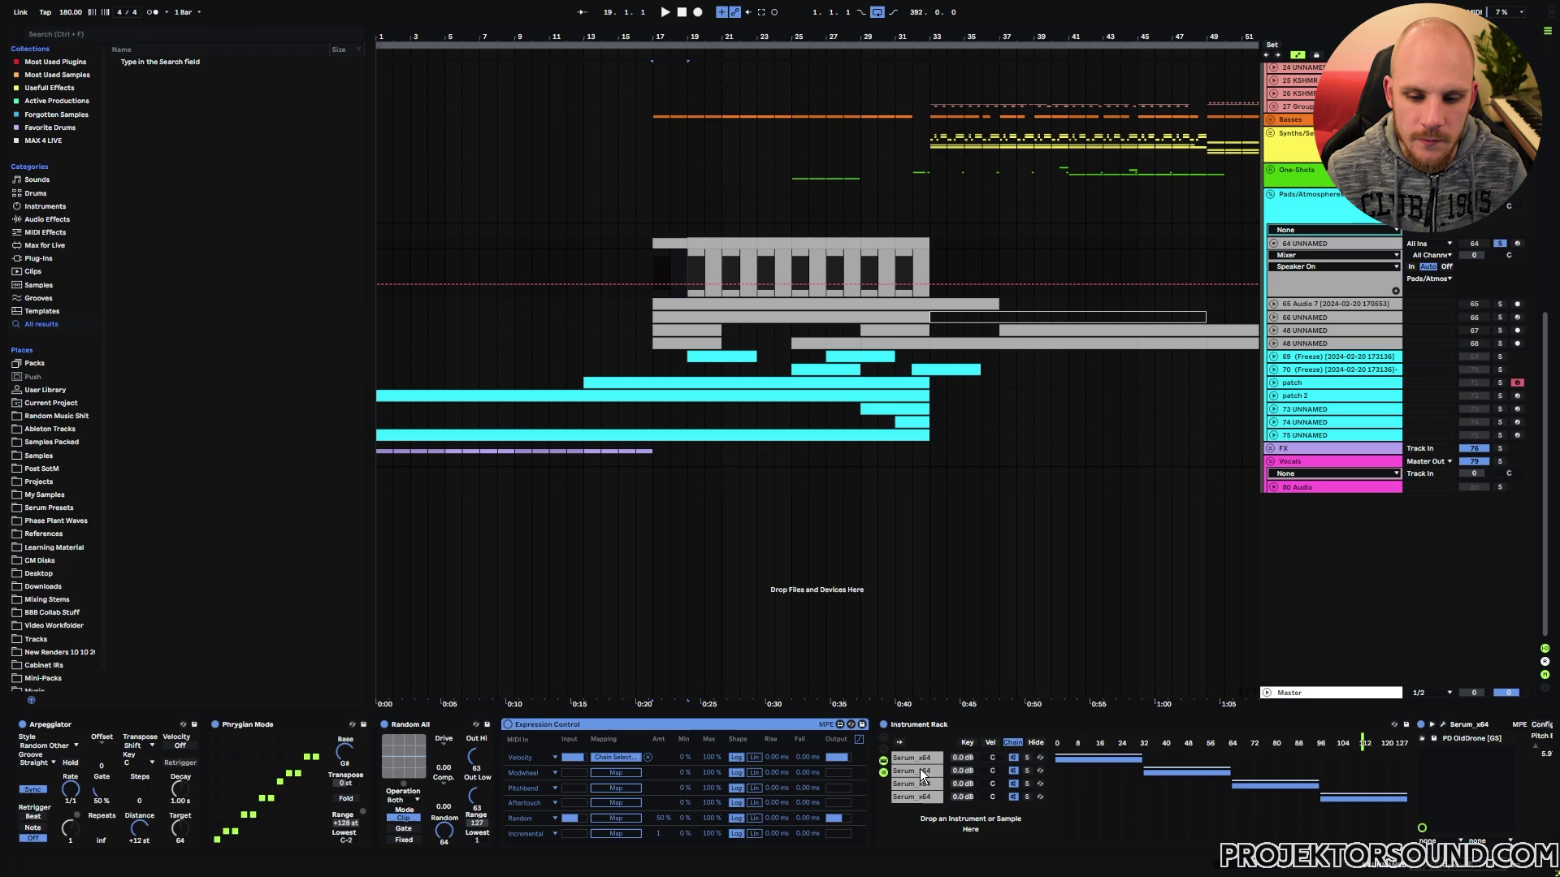
pyautogui.hscroll(5, 1187, 837)
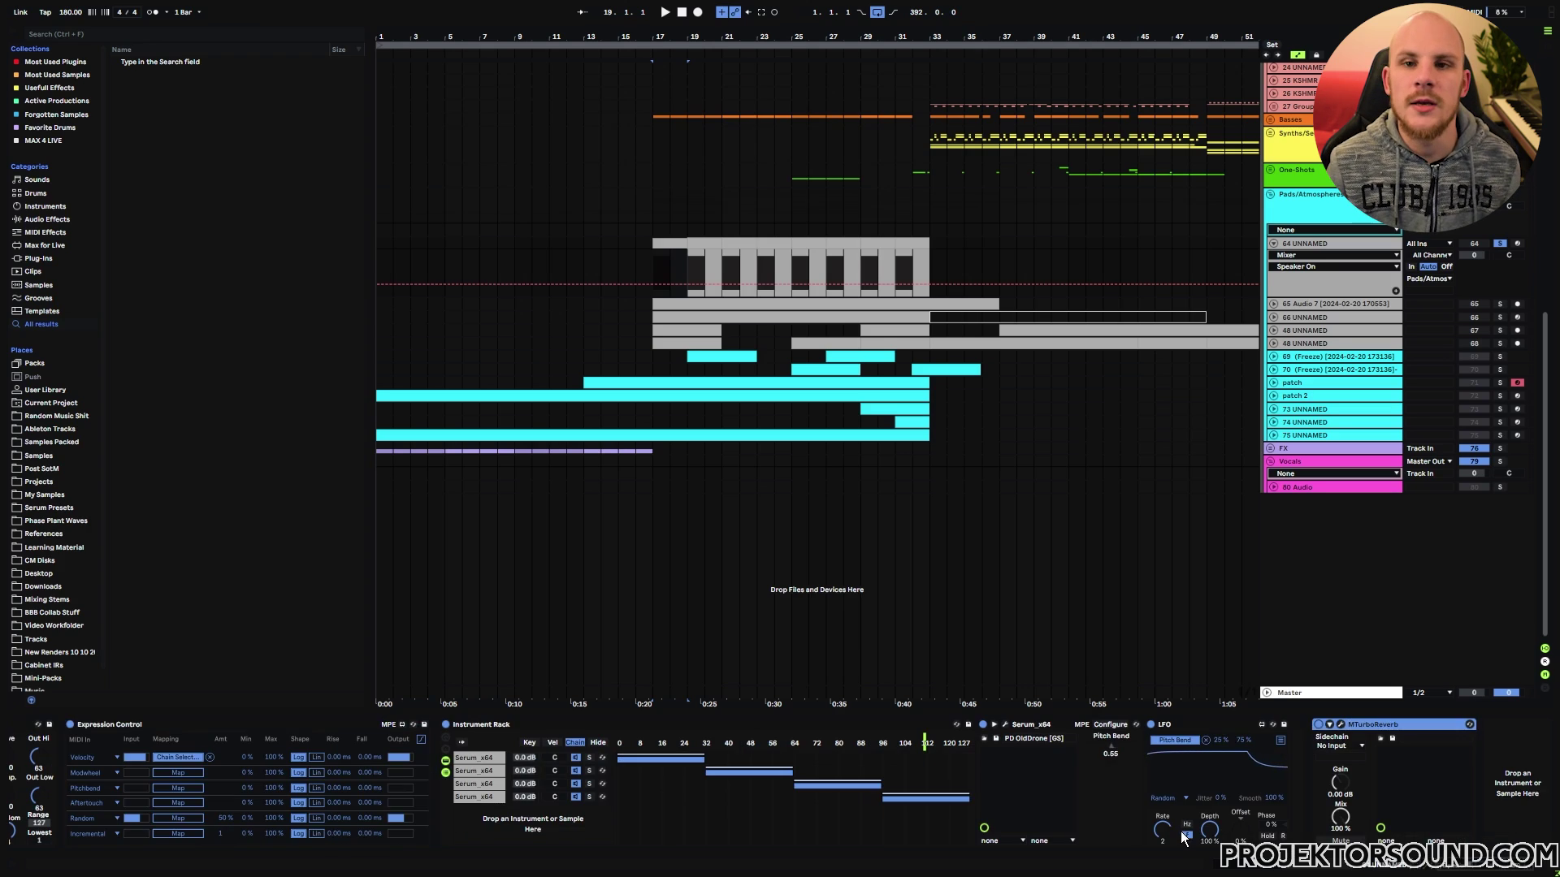
# Step: Open MTurboReverb on track 64 and inspect its Length parameter in the Clear Hall reverb
pyautogui.click(1340, 724)
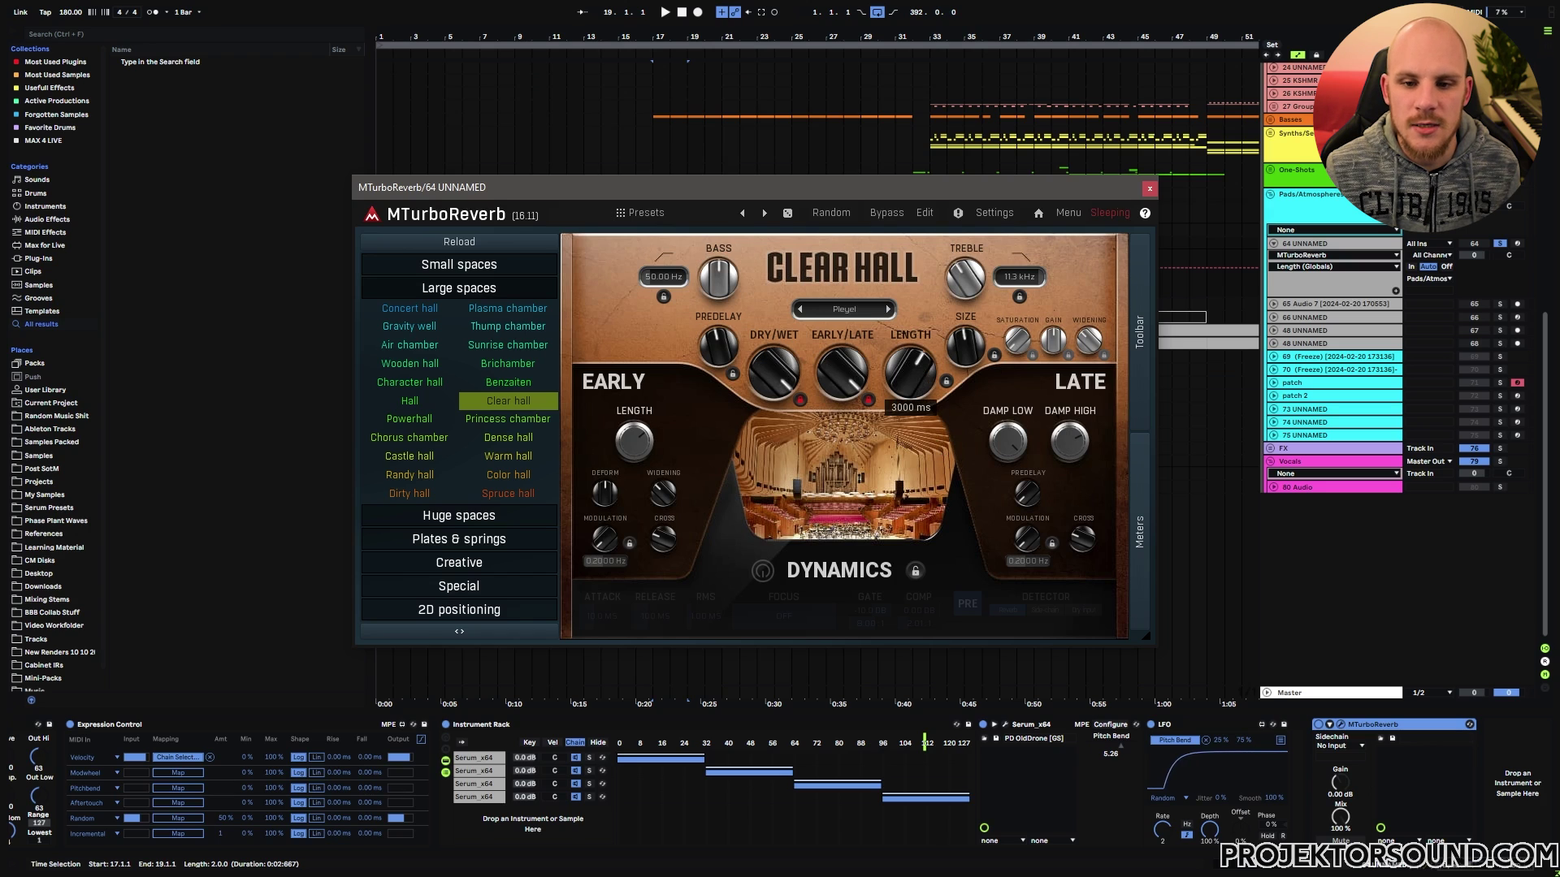
pyautogui.click(923, 375)
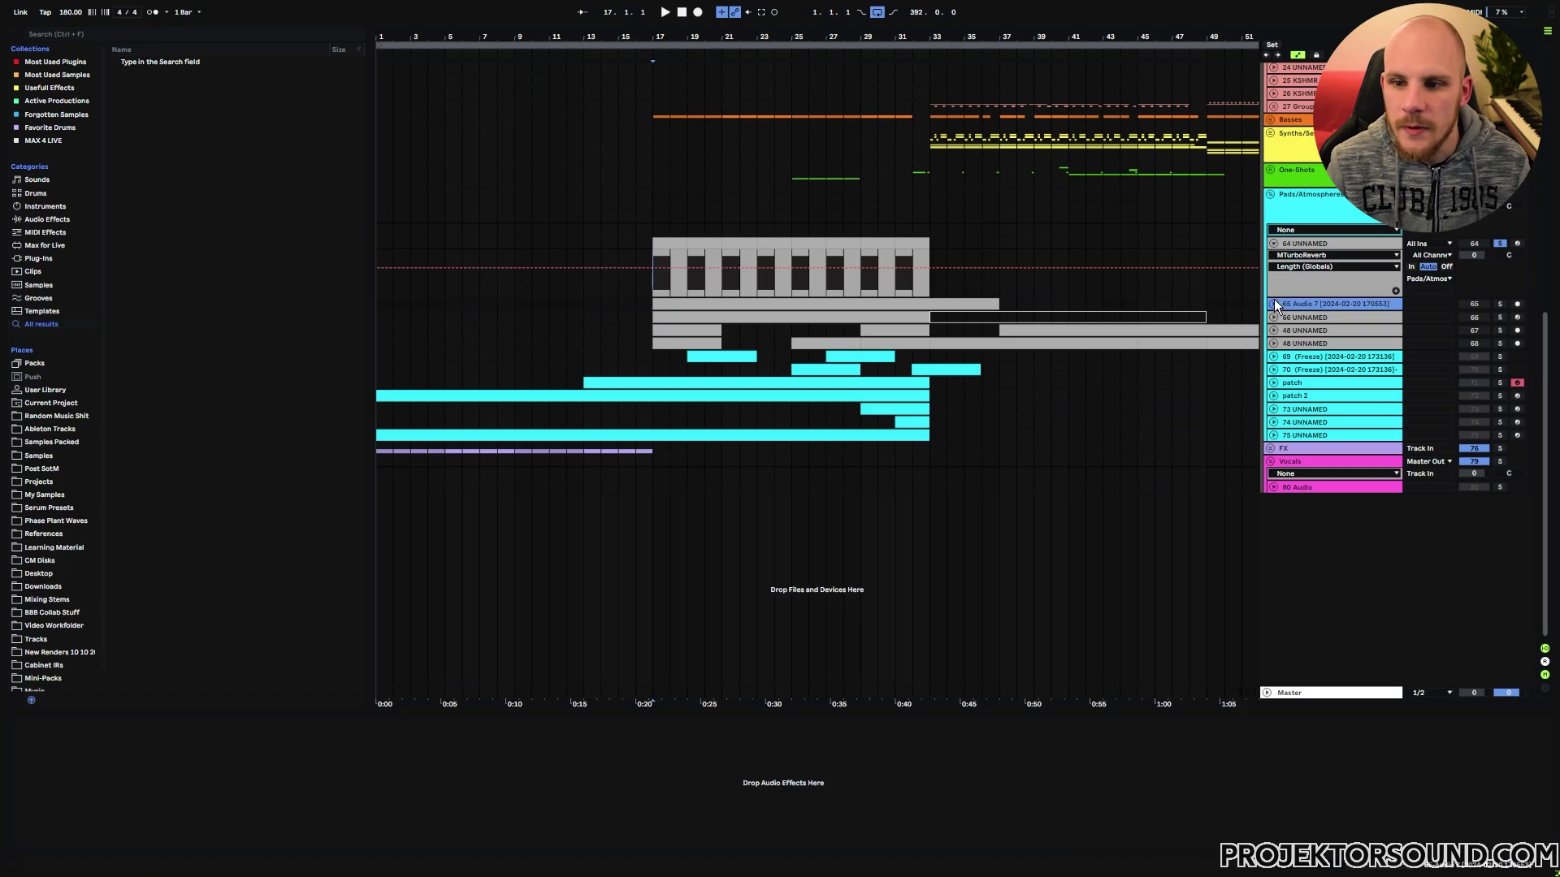
# Step: Unfold audio track 65 and select its recorded audio from bar 17 to bar 37 to examine the waveform
pyautogui.click(1274, 303)
pyautogui.click(843, 321)
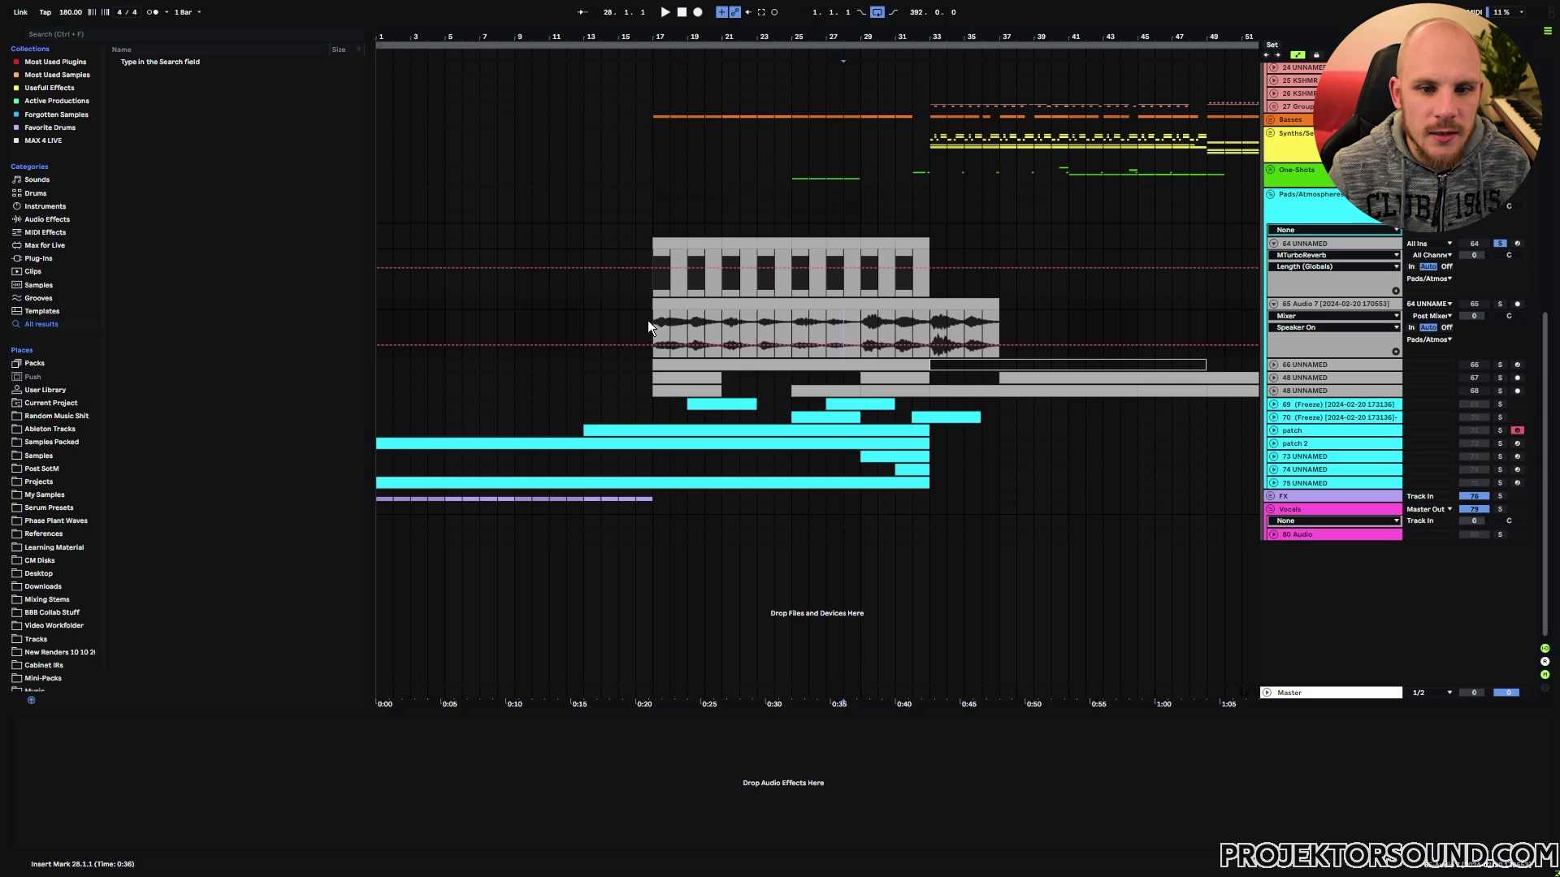
pyautogui.moveTo(648, 326); pyautogui.dragTo(975, 335)
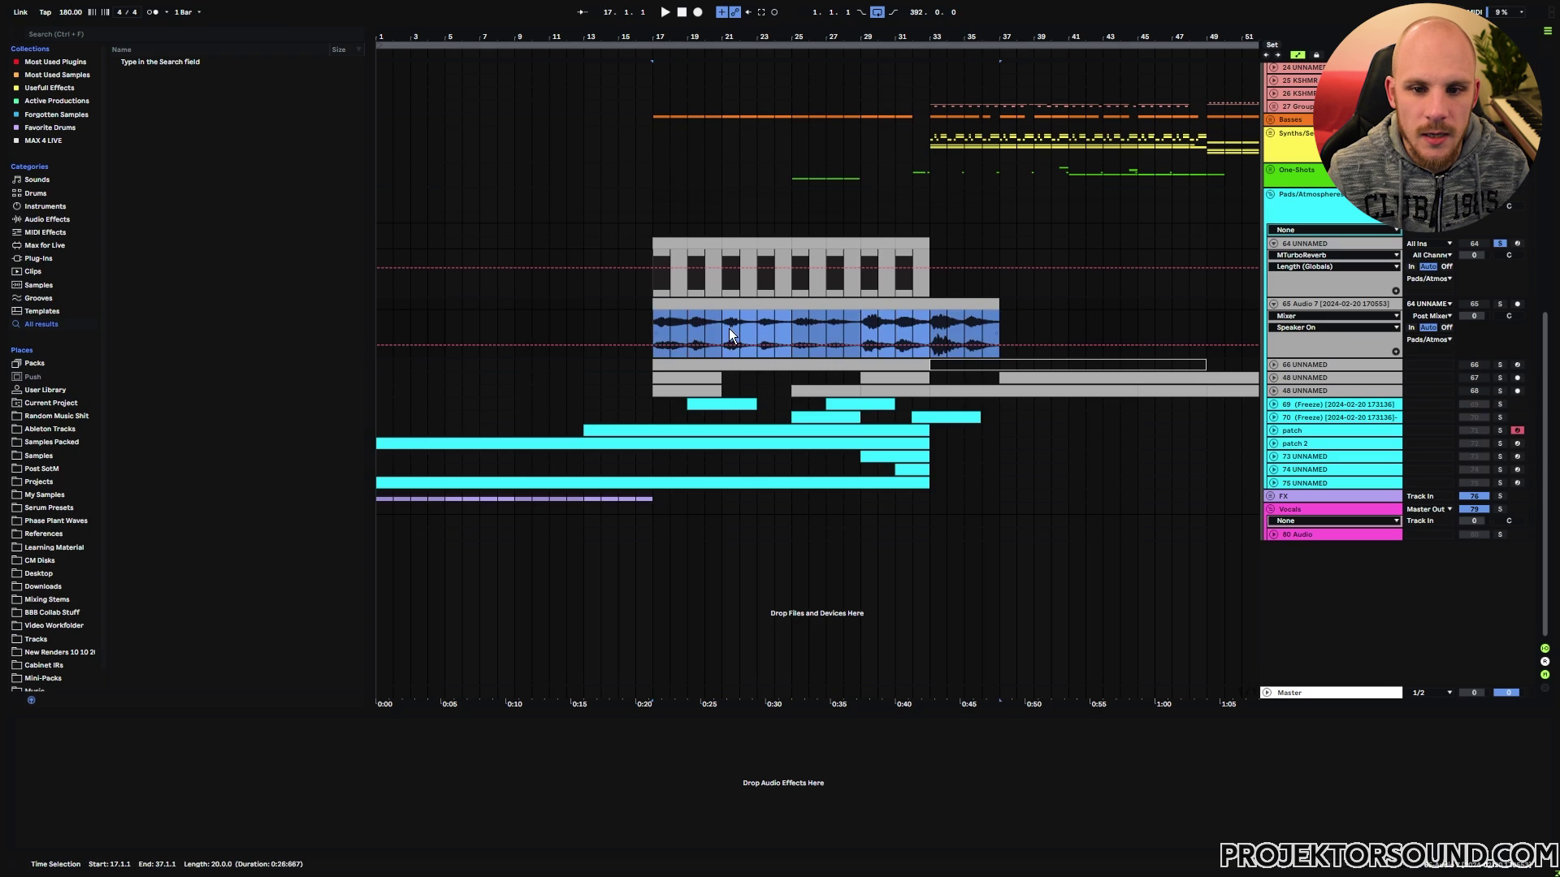
# Step: Review track 66's device chain, covering the Audio 7 sampler, the LFO mapped to input, reMapper, multiMult and the LFO mapped to offset1
pyautogui.click(1300, 365)
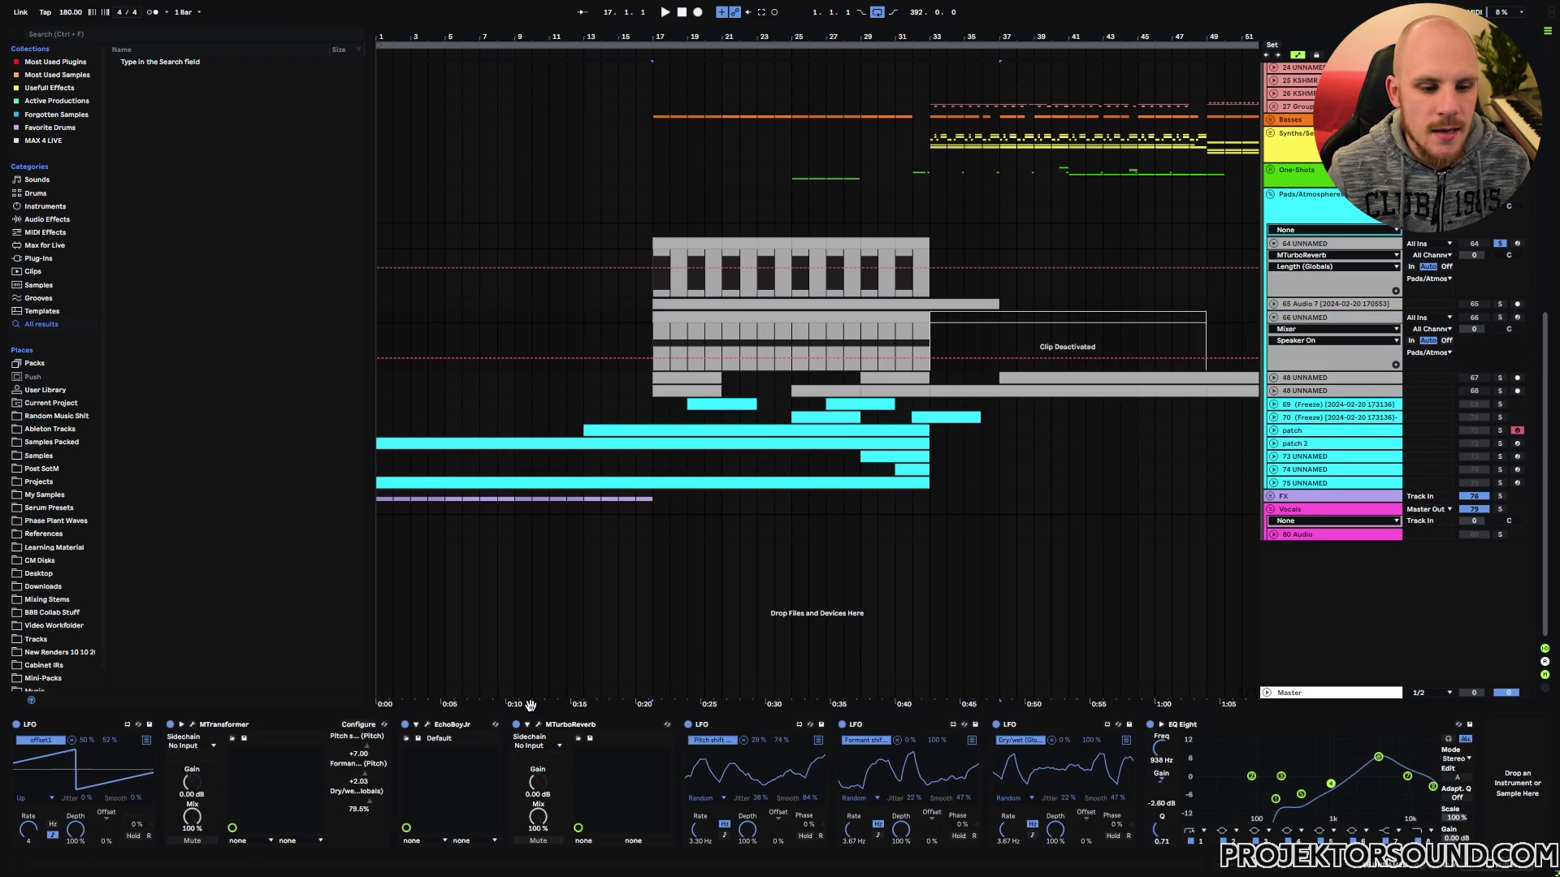
pyautogui.scroll(10, 1342, 739)
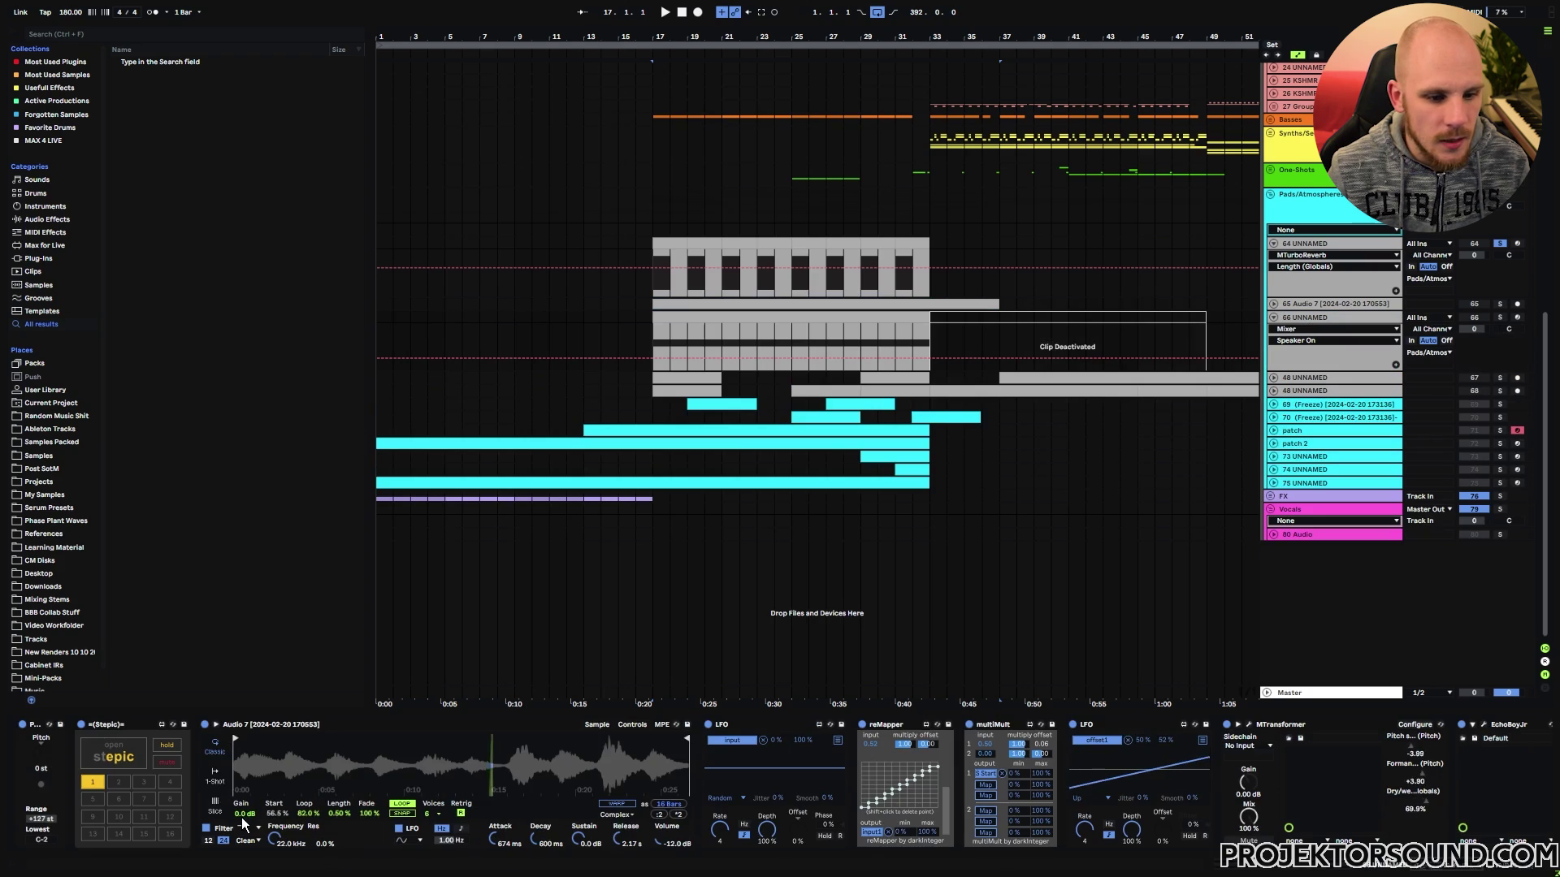
pyautogui.click(286, 735)
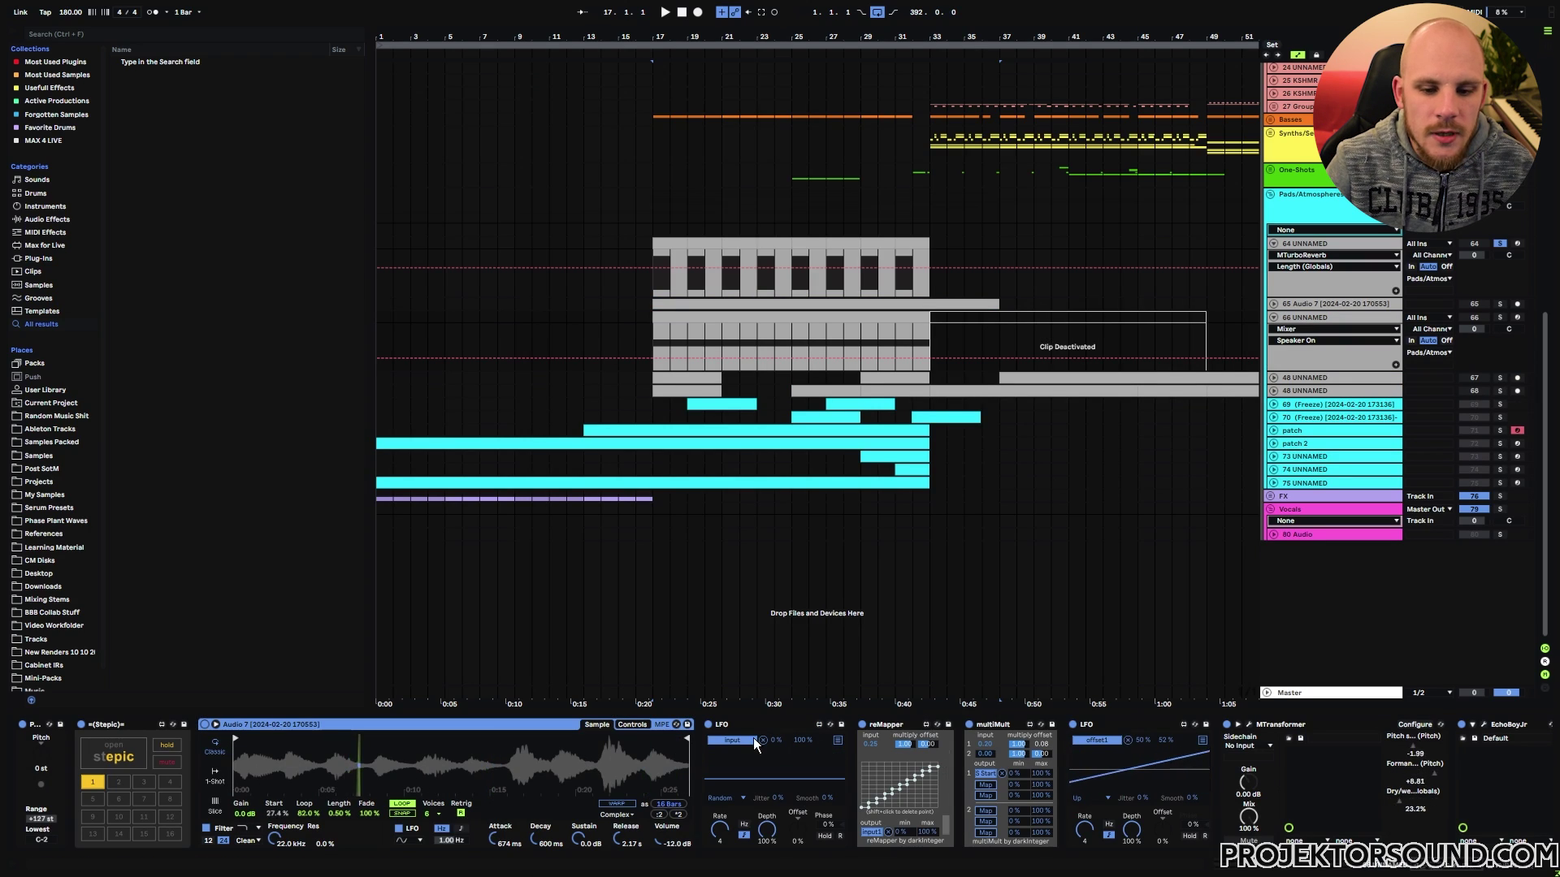
pyautogui.click(738, 723)
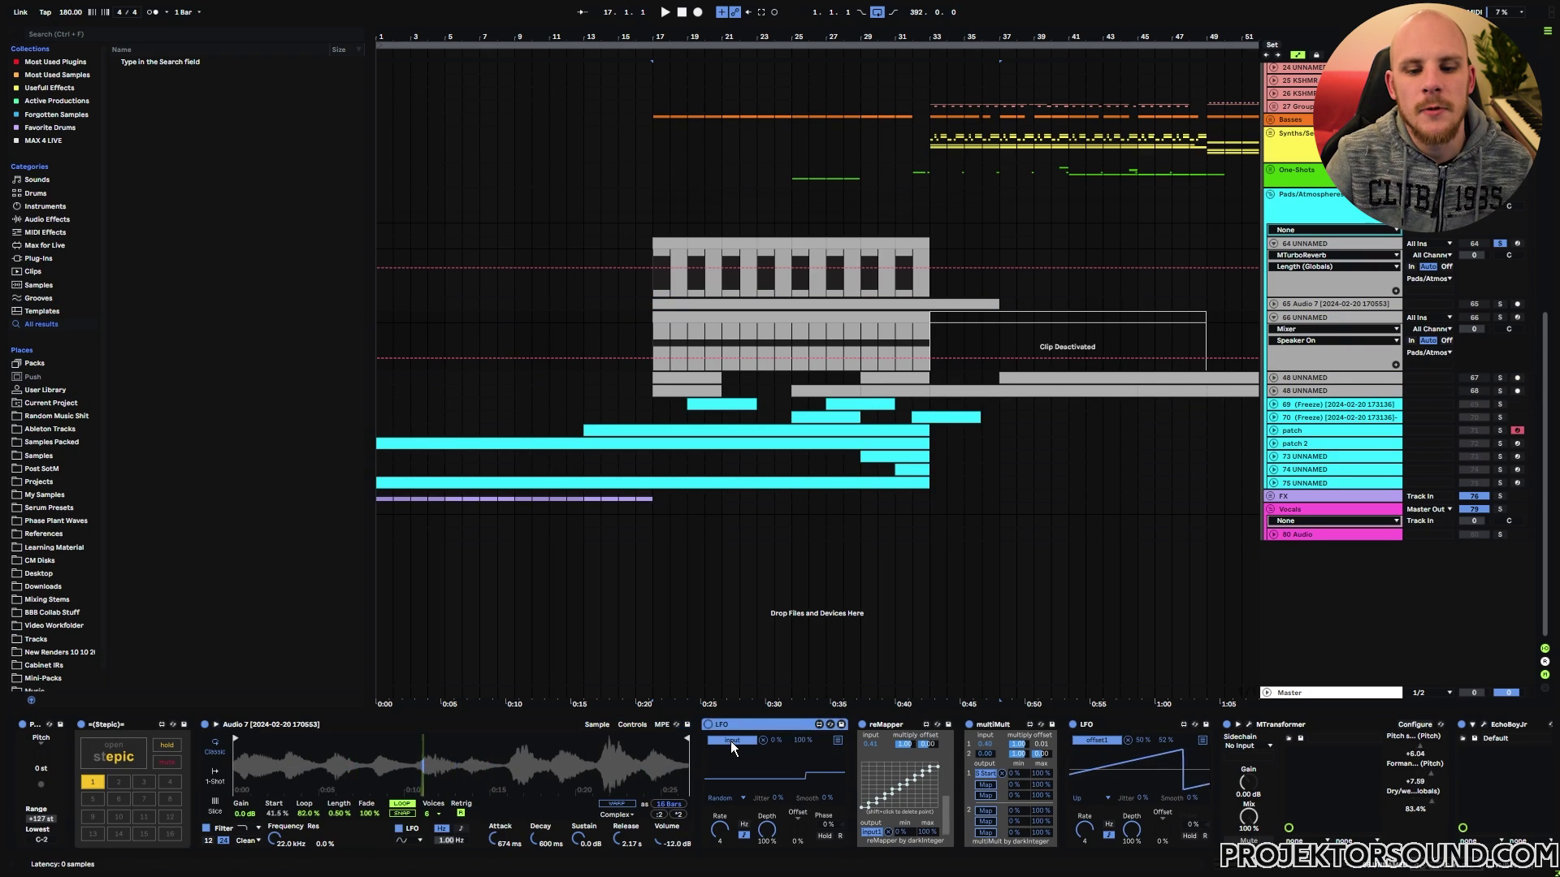
pyautogui.click(896, 724)
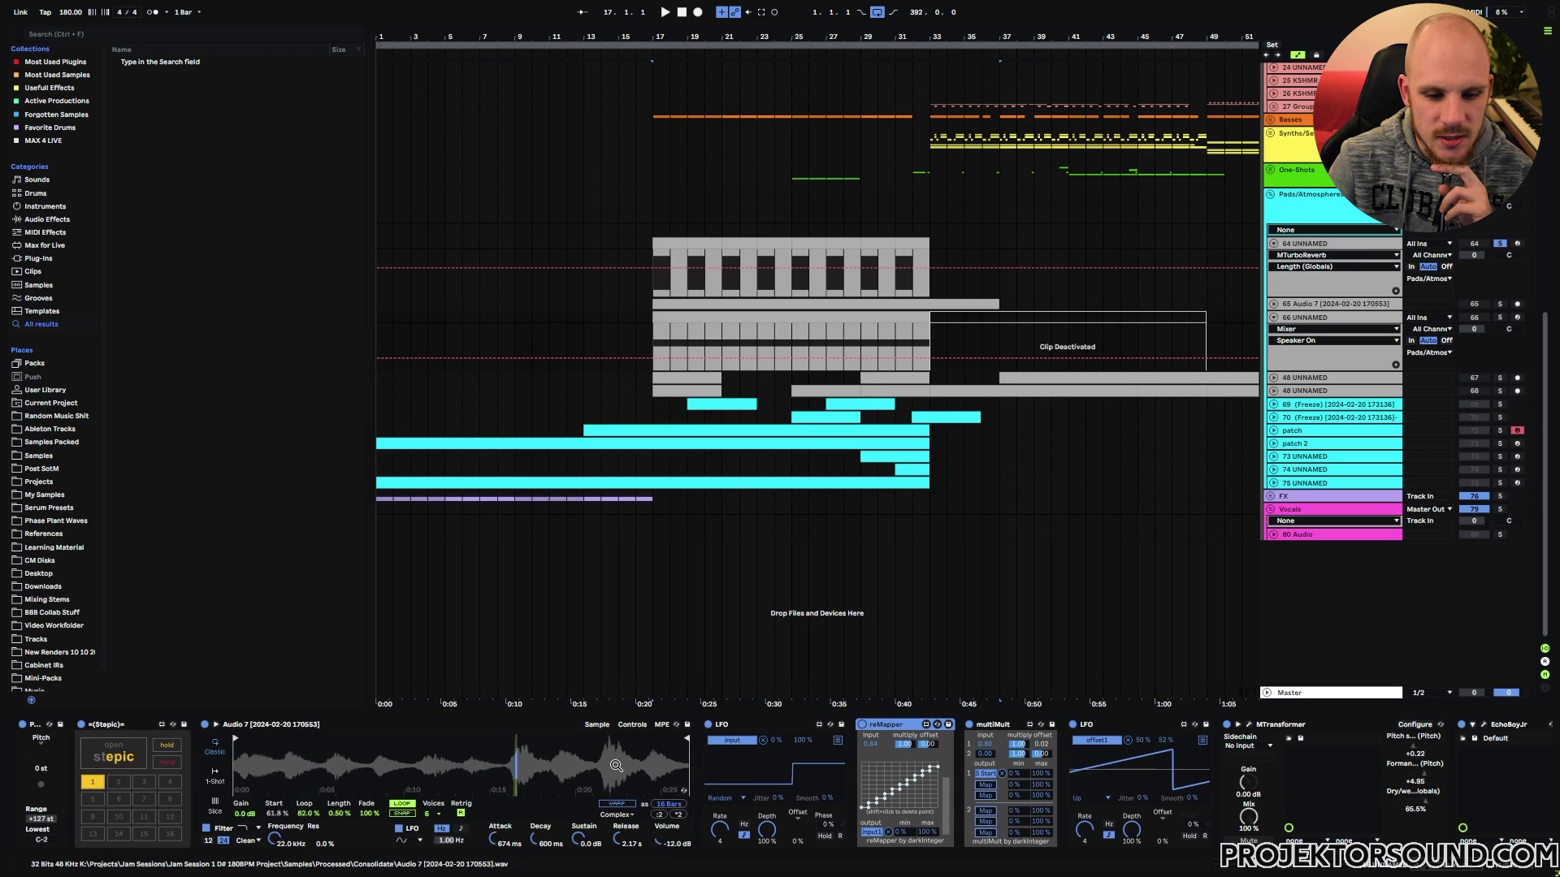
pyautogui.click(1001, 725)
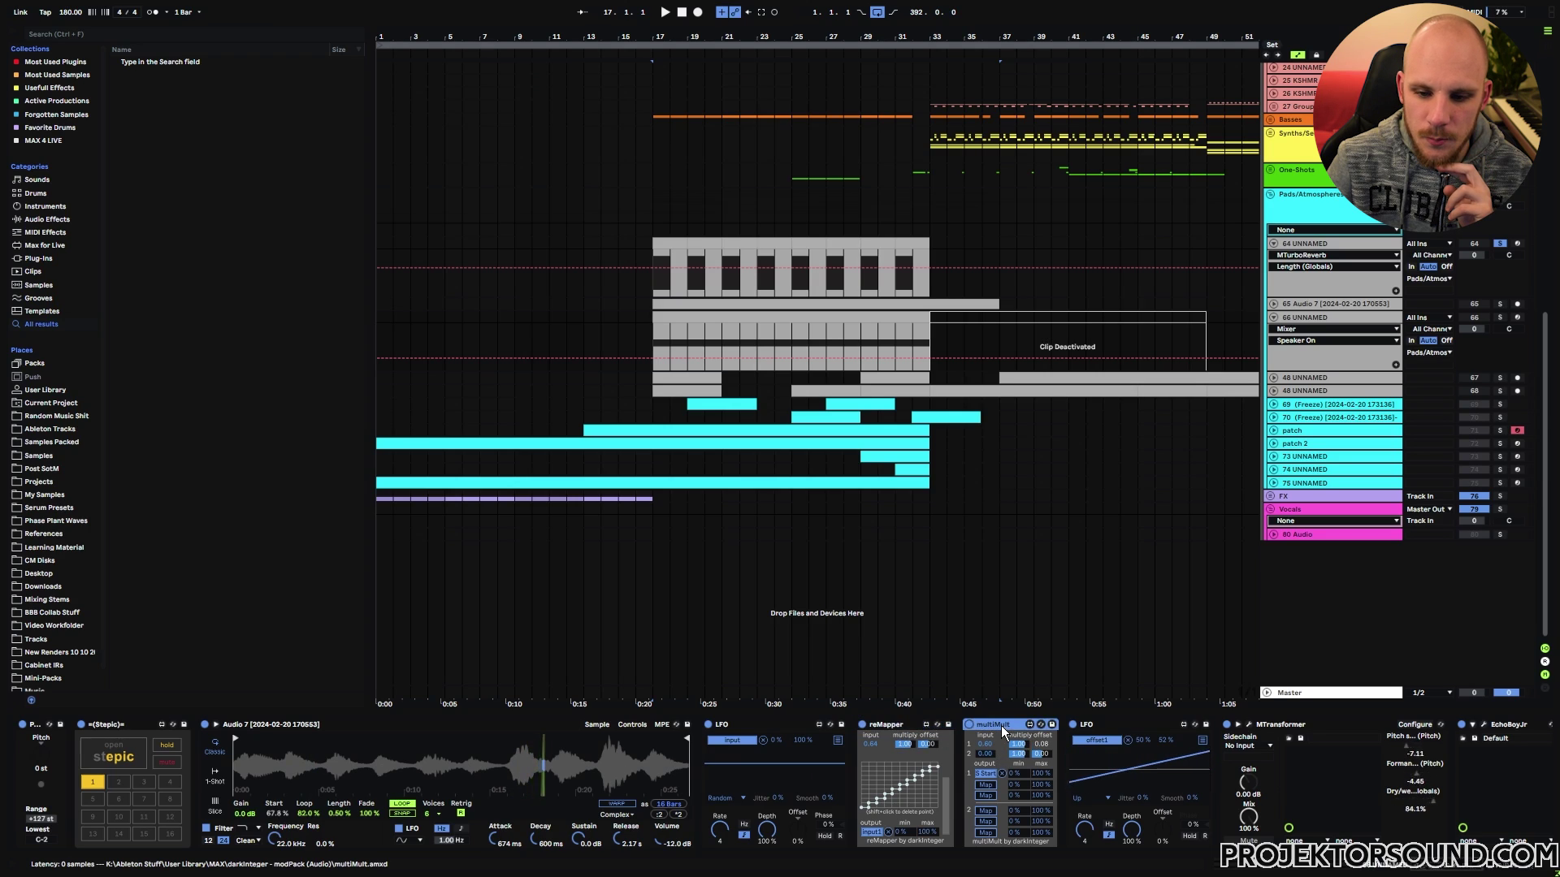
pyautogui.click(1098, 727)
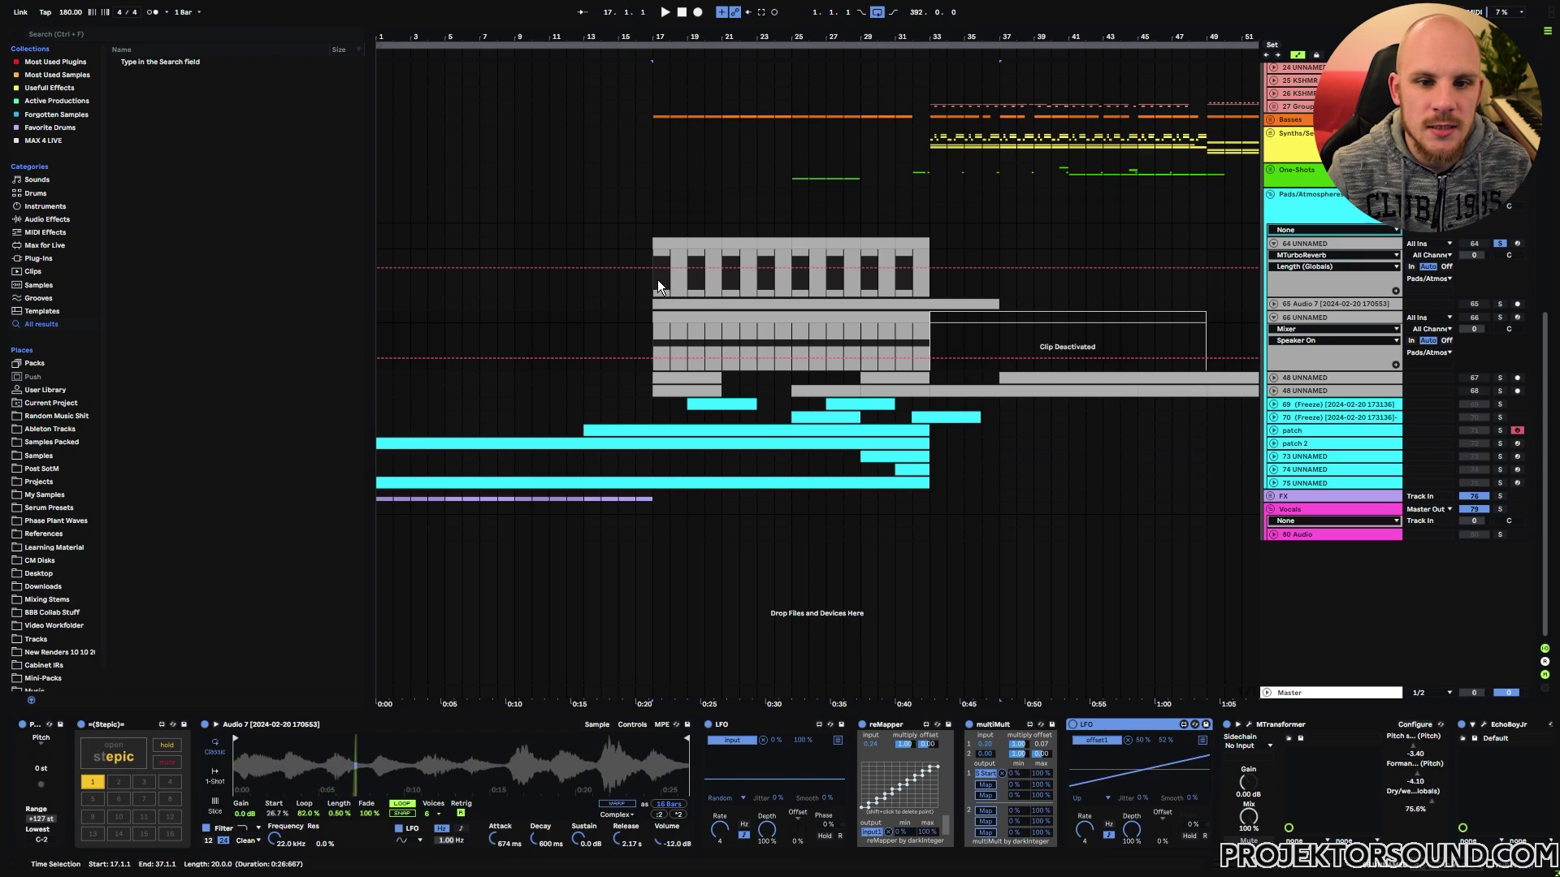
# Step: Compare the clips on tracks 64, 65 and 66 with the lanes unfolded, and return to track 66's device chain
pyautogui.moveTo(657, 280); pyautogui.dragTo(714, 334)
pyautogui.click(1275, 312)
pyautogui.click(1274, 302)
pyautogui.click(667, 329)
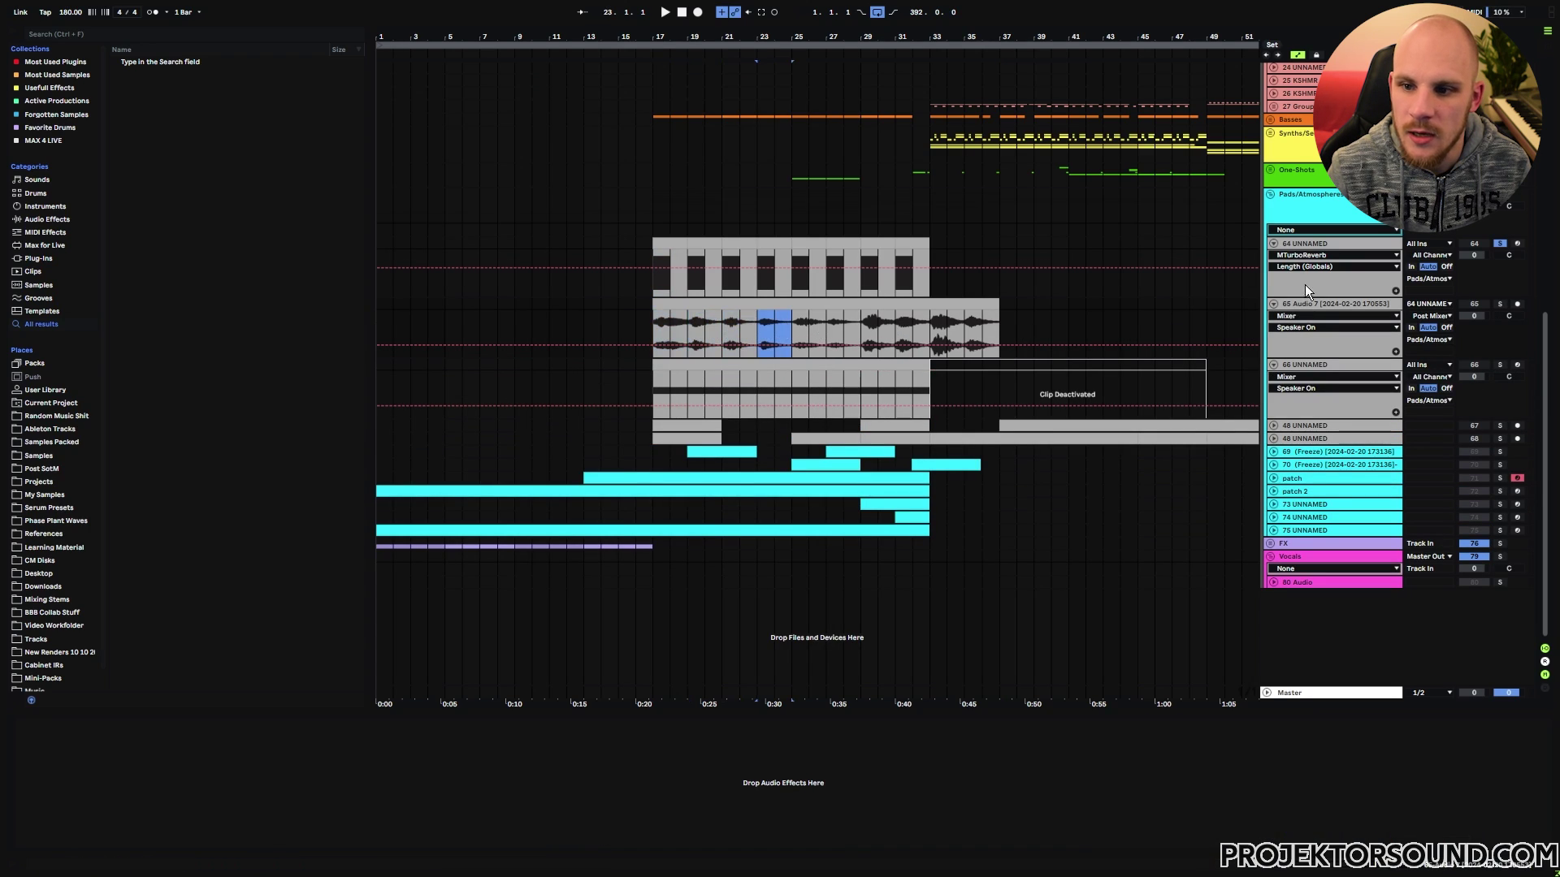
pyautogui.click(1316, 349)
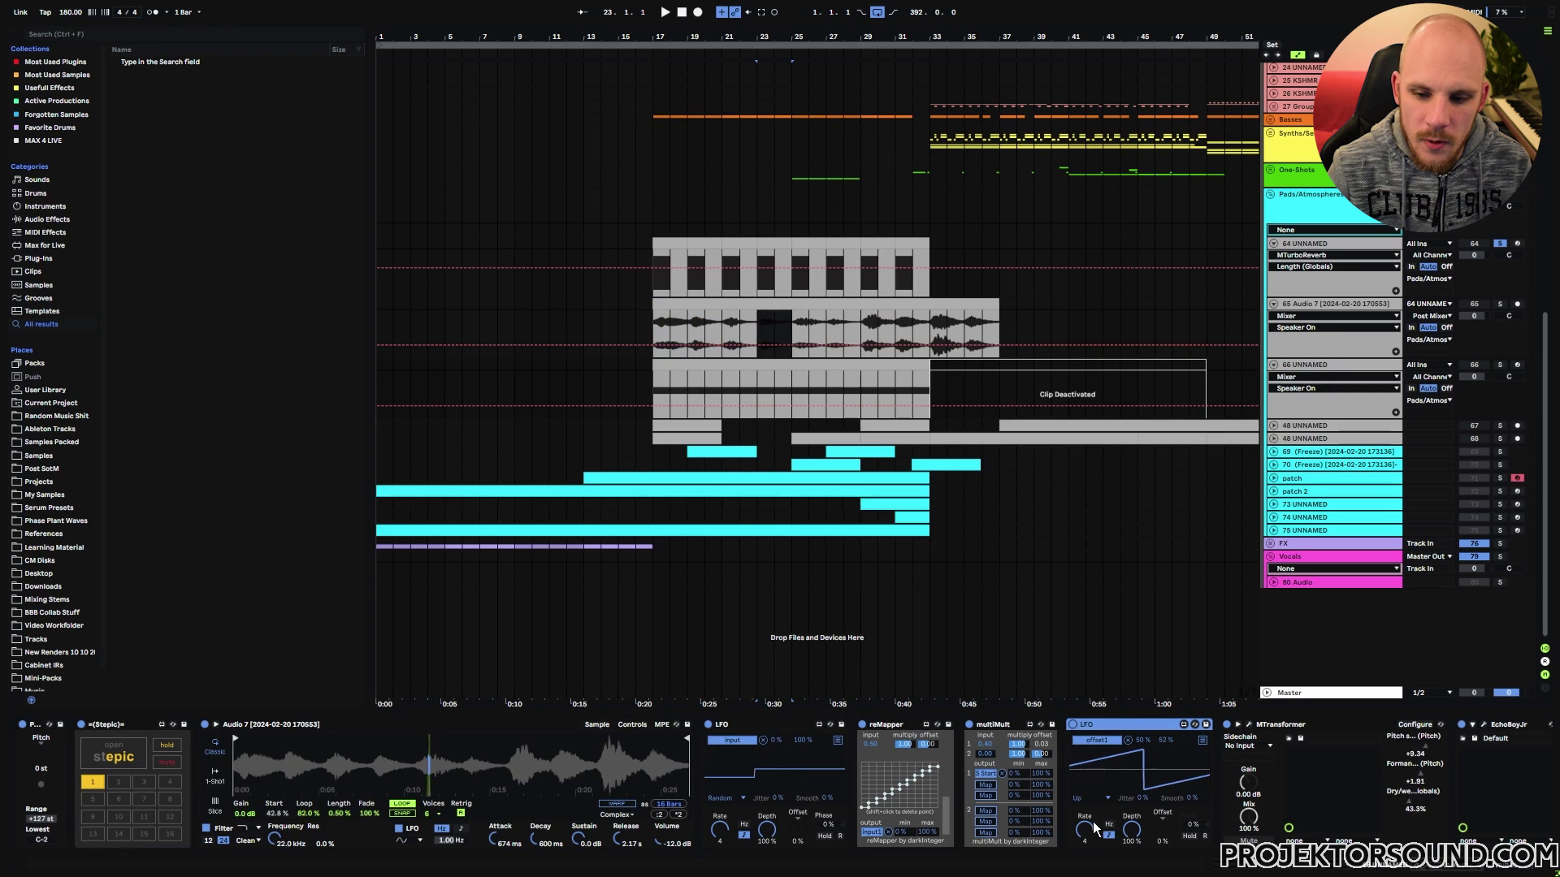